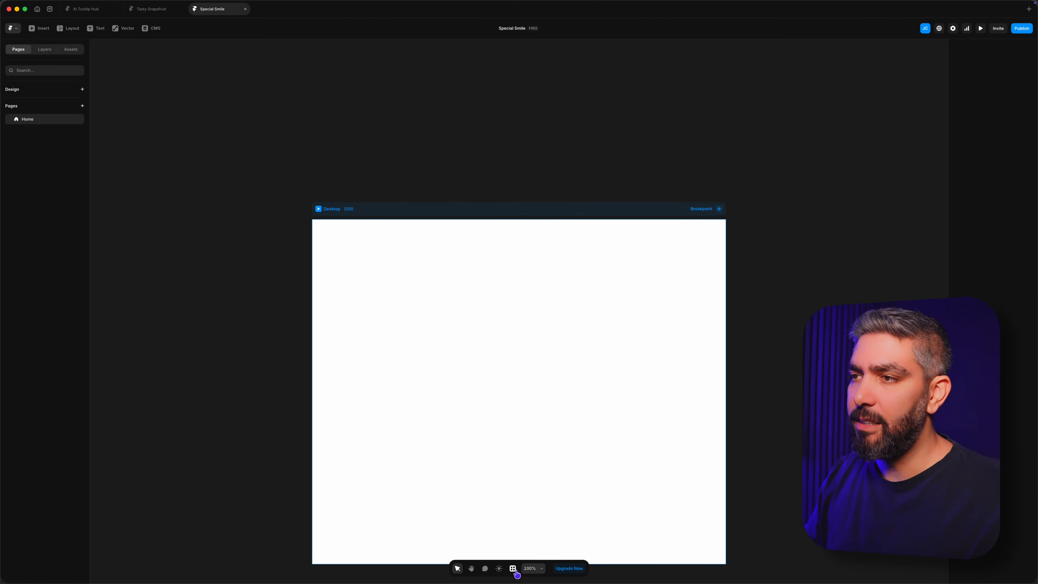
# Step: Open the Workshop component builder in the blank project
pyautogui.click(514, 569)
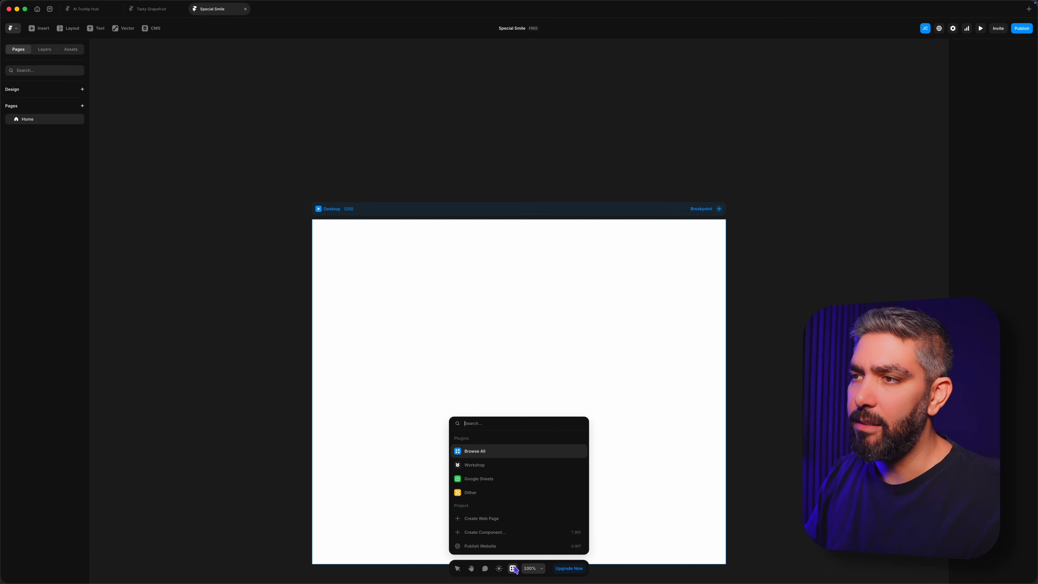
pyautogui.click(485, 470)
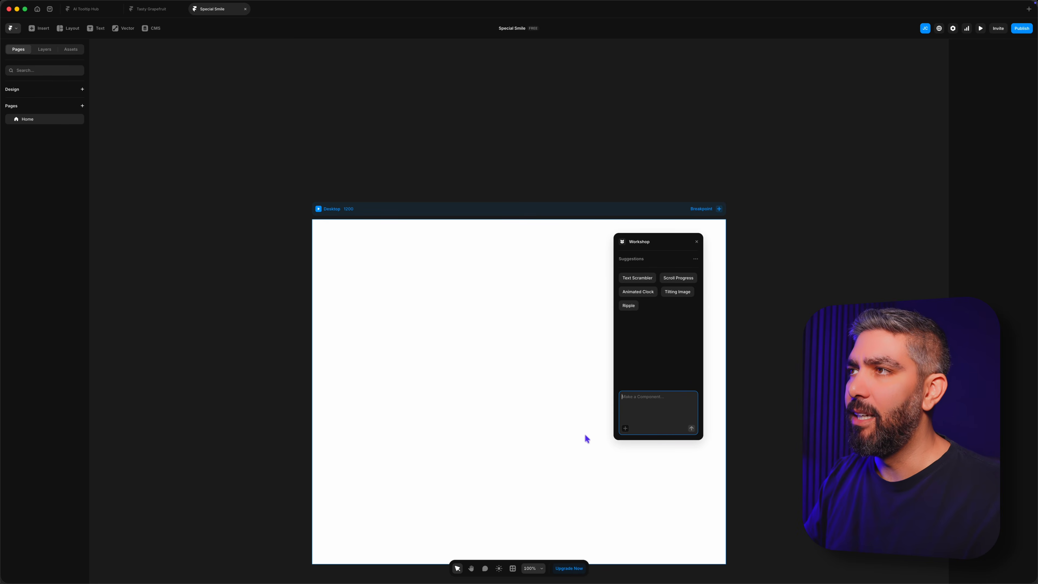
# Step: Review the Workshop prompt history of the ToolCard component, from the initial card prompt through its layout revisions
pyautogui.moveTo(649, 122); pyautogui.dragTo(596, 151)
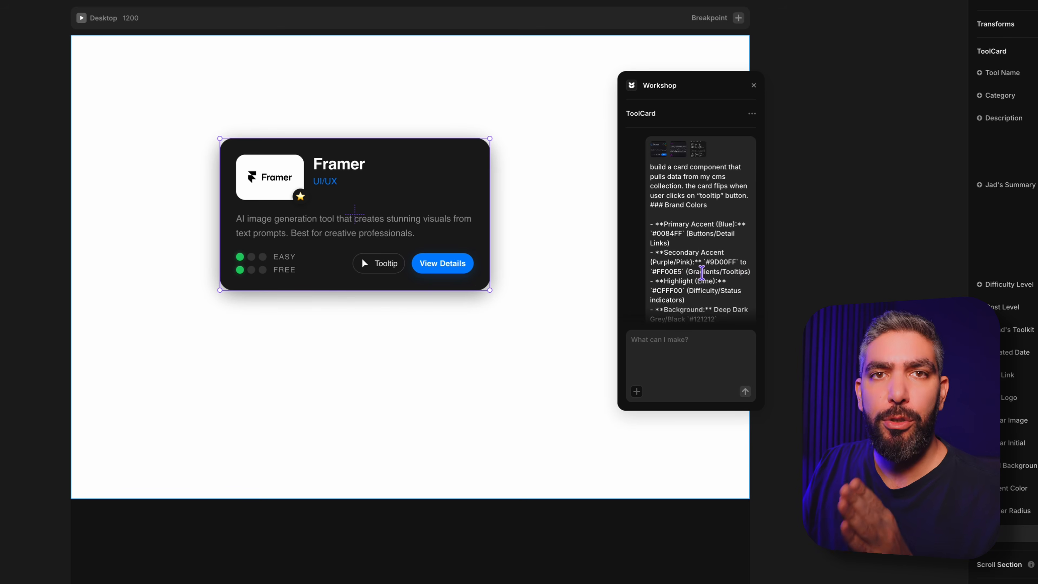
pyautogui.scroll(-15, 702, 272)
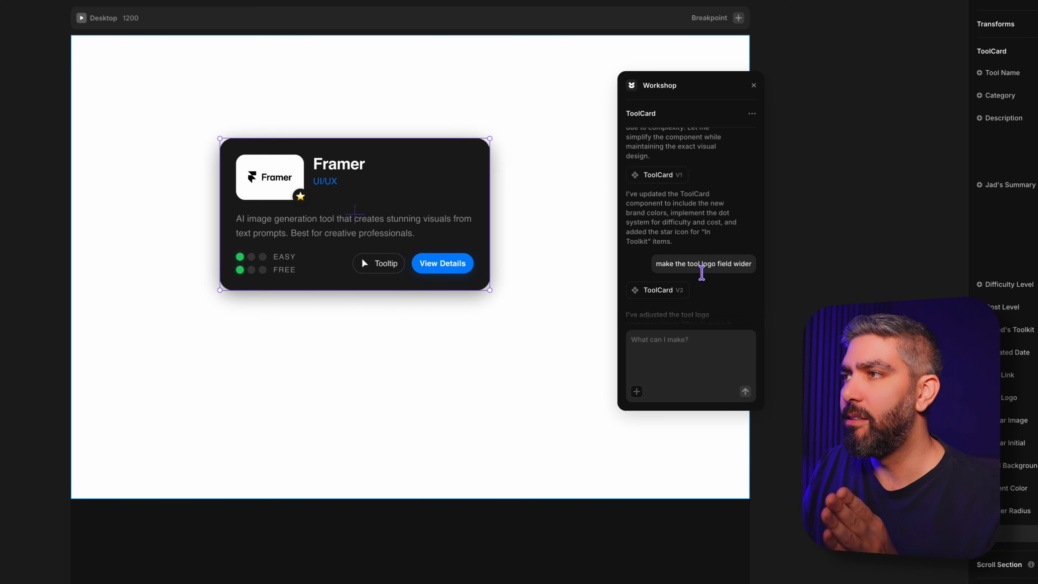
pyautogui.scroll(-1, 702, 272)
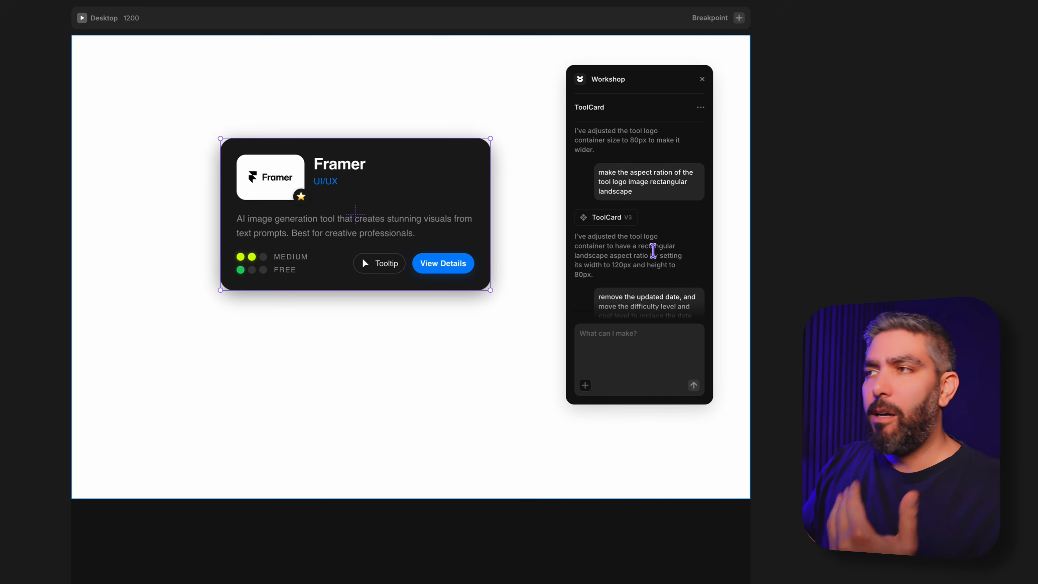
pyautogui.scroll(-1, 652, 251)
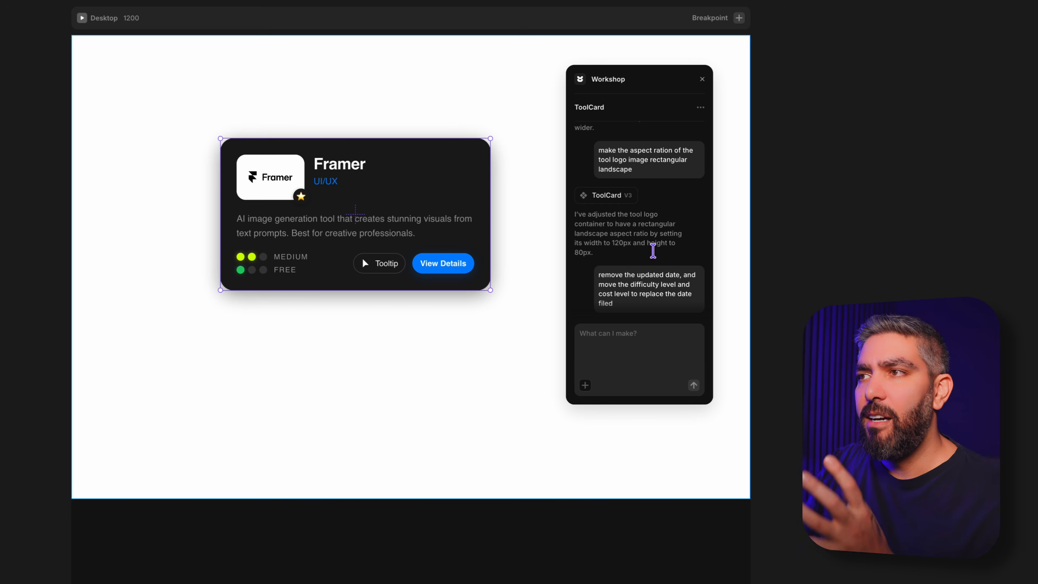
pyautogui.scroll(-10, 654, 251)
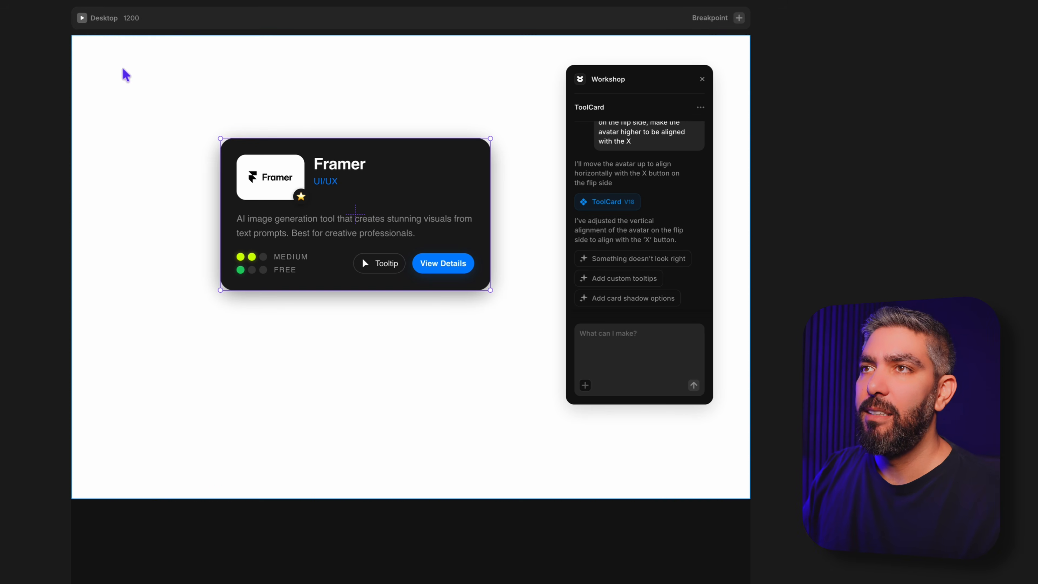
# Step: Preview the page, flip the tool card to its tooltip side and flip it back
pyautogui.click(82, 18)
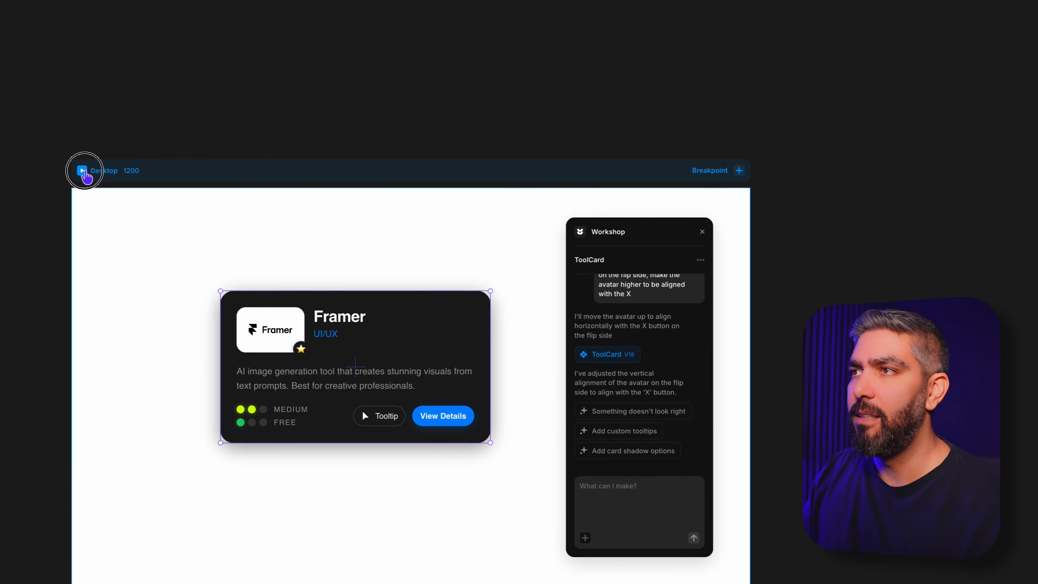
pyautogui.click(387, 278)
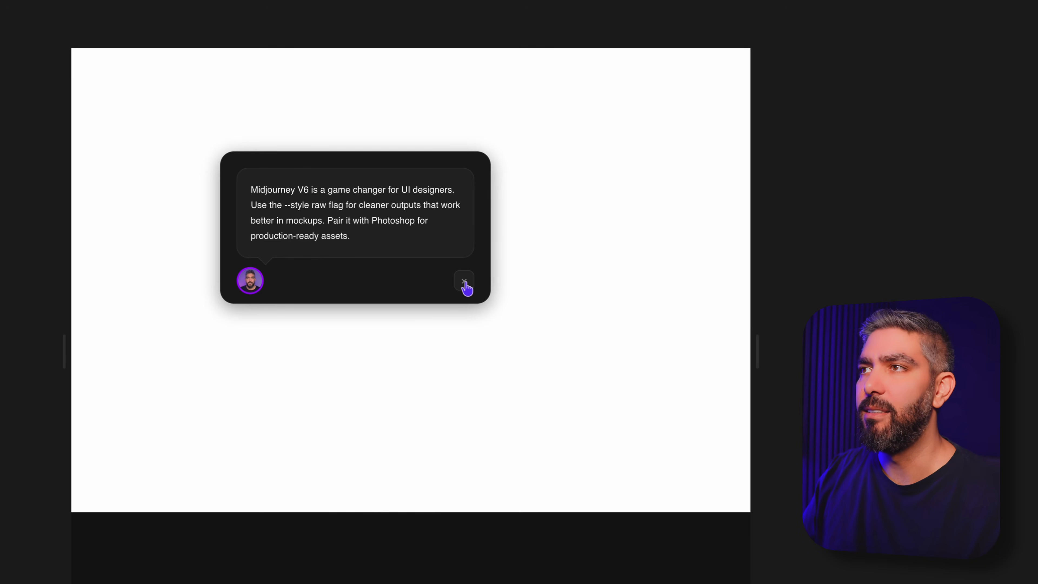
pyautogui.click(465, 284)
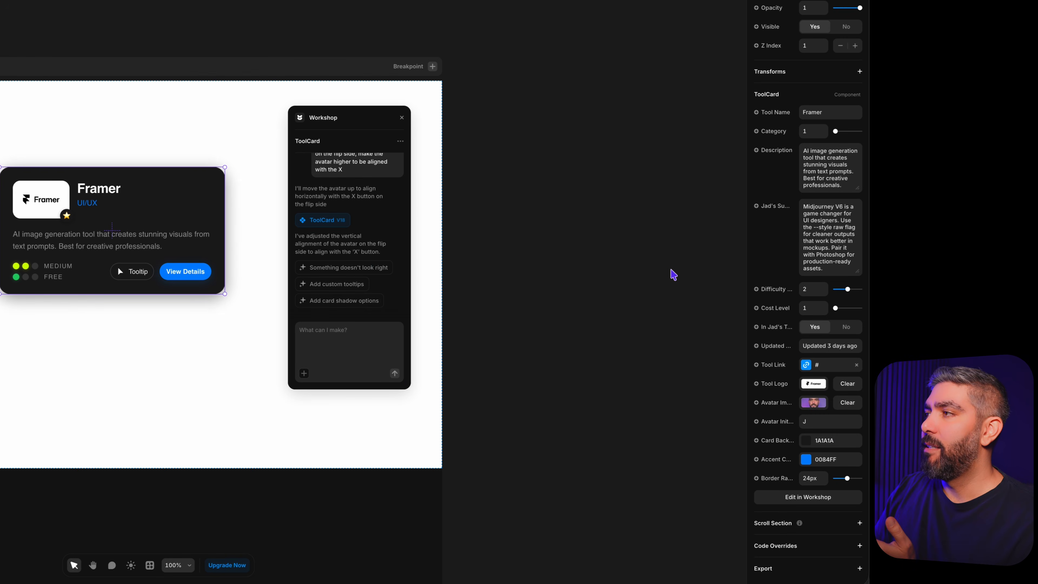
# Step: Widen the properties panel, move the Workshop window clear of it and examine the ToolCard's tool name and category fields
pyautogui.moveTo(745, 271); pyautogui.dragTo(515, 258)
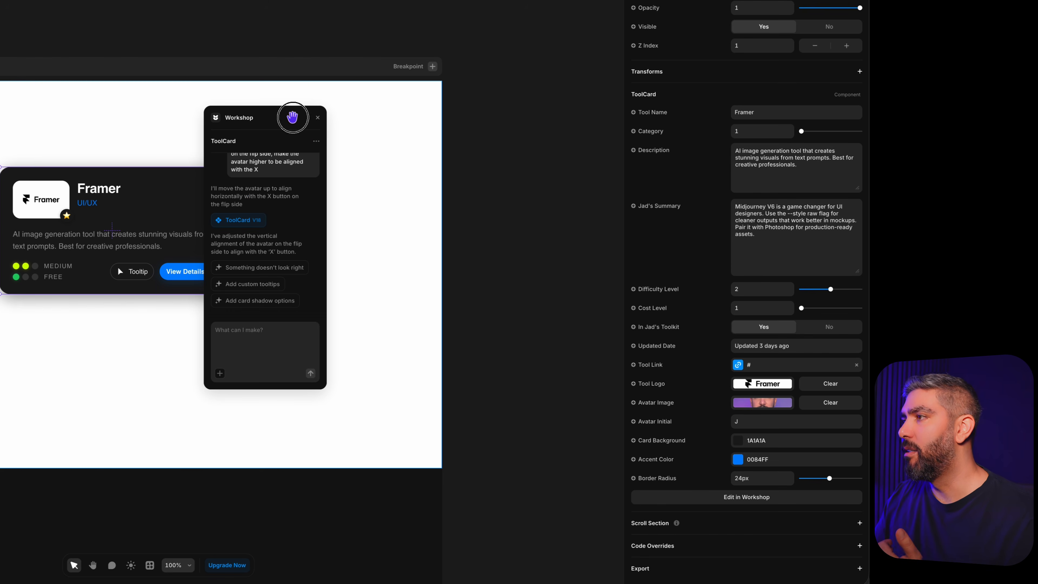
pyautogui.moveTo(290, 116); pyautogui.dragTo(418, 122)
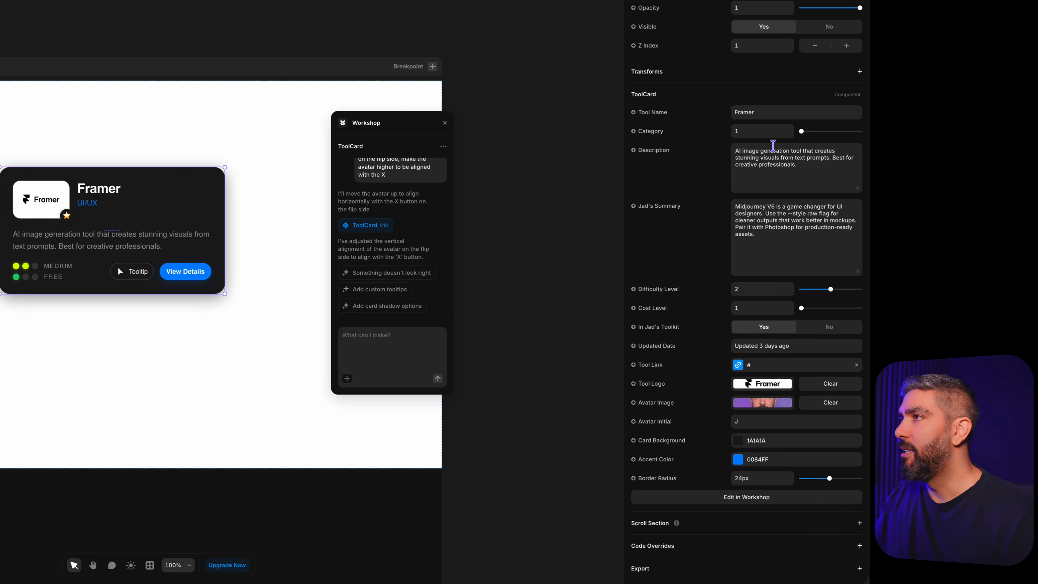
pyautogui.moveTo(774, 113); pyautogui.dragTo(763, 113)
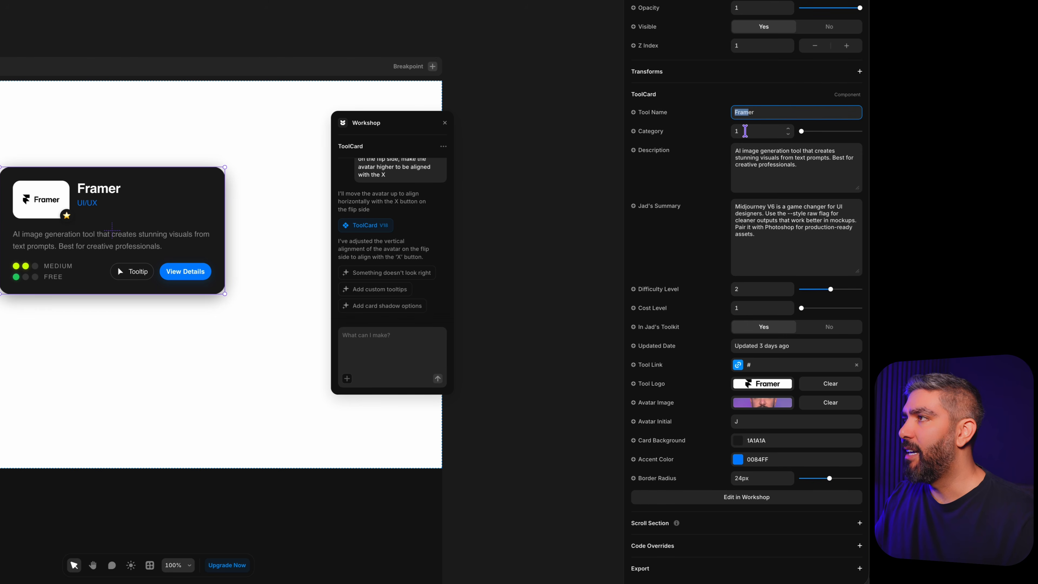
pyautogui.moveTo(803, 135); pyautogui.dragTo(767, 143)
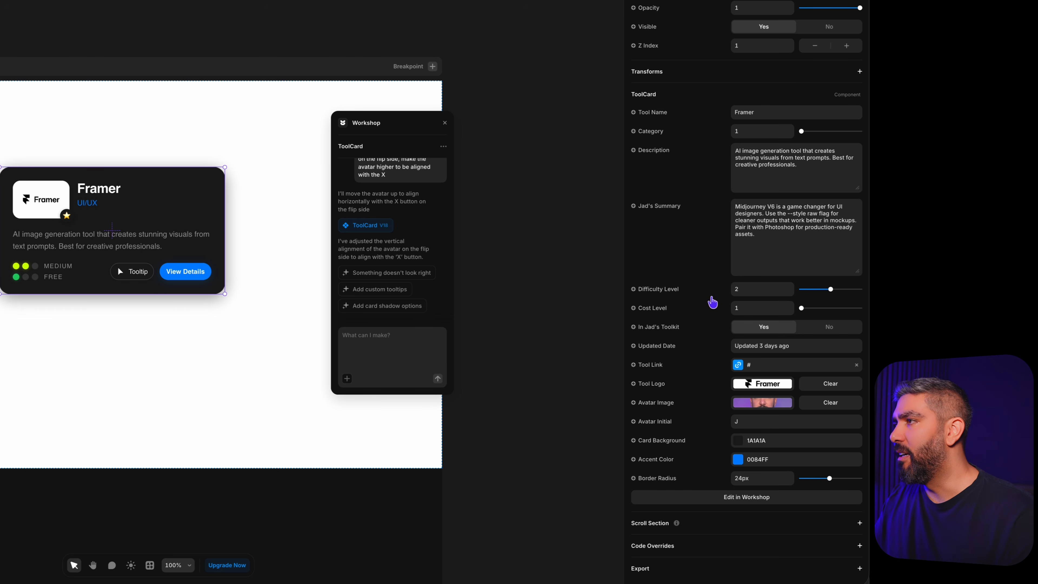
# Step: Try out the ToolCard's difficulty, cost and toolkit settings, ending with difficulty 1, cost 1 and the toolkit option on Yes
pyautogui.moveTo(831, 291); pyautogui.dragTo(845, 296)
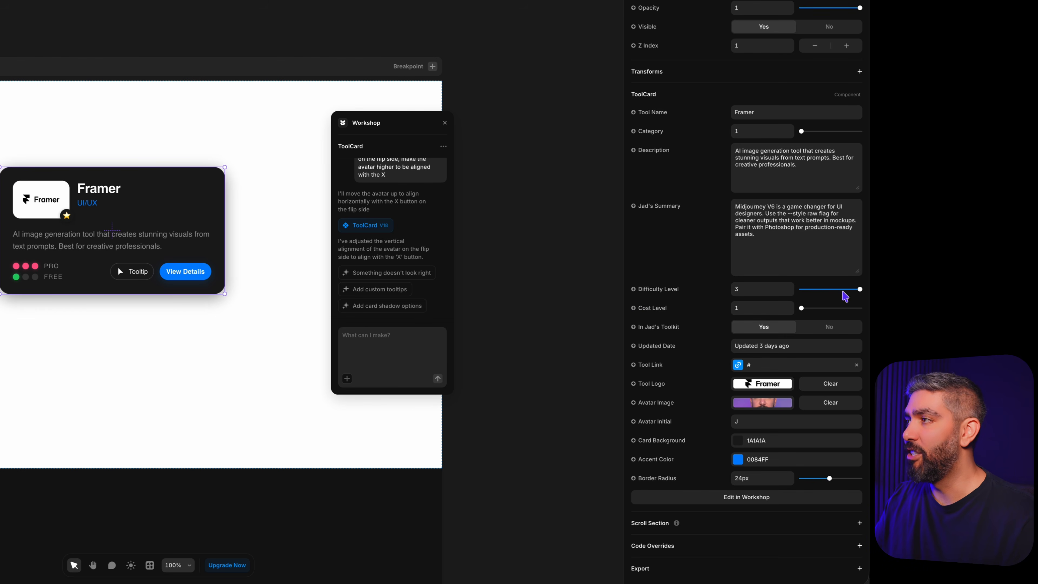
pyautogui.moveTo(860, 292); pyautogui.dragTo(794, 293)
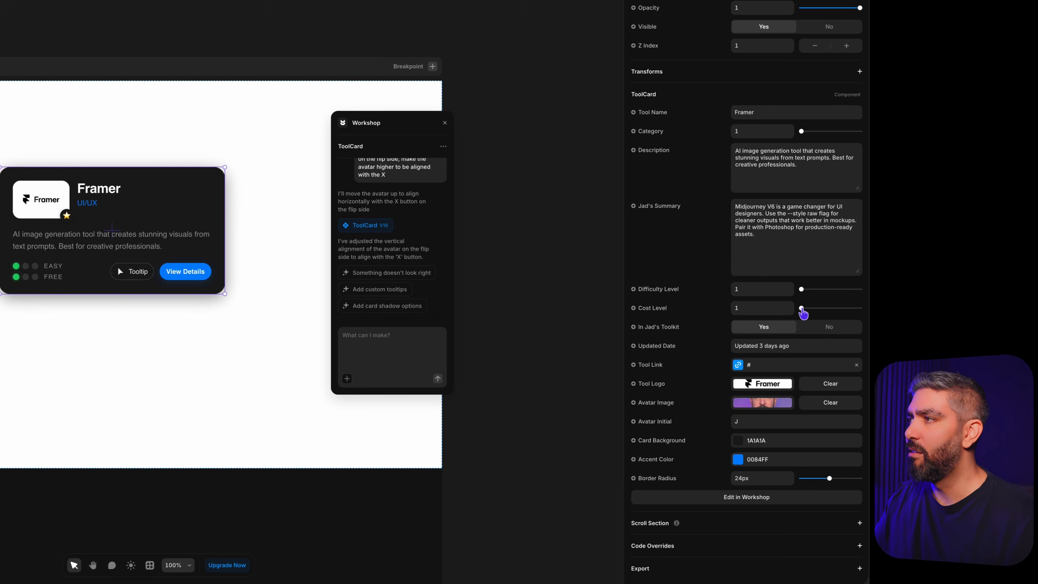
pyautogui.moveTo(803, 309); pyautogui.dragTo(713, 340)
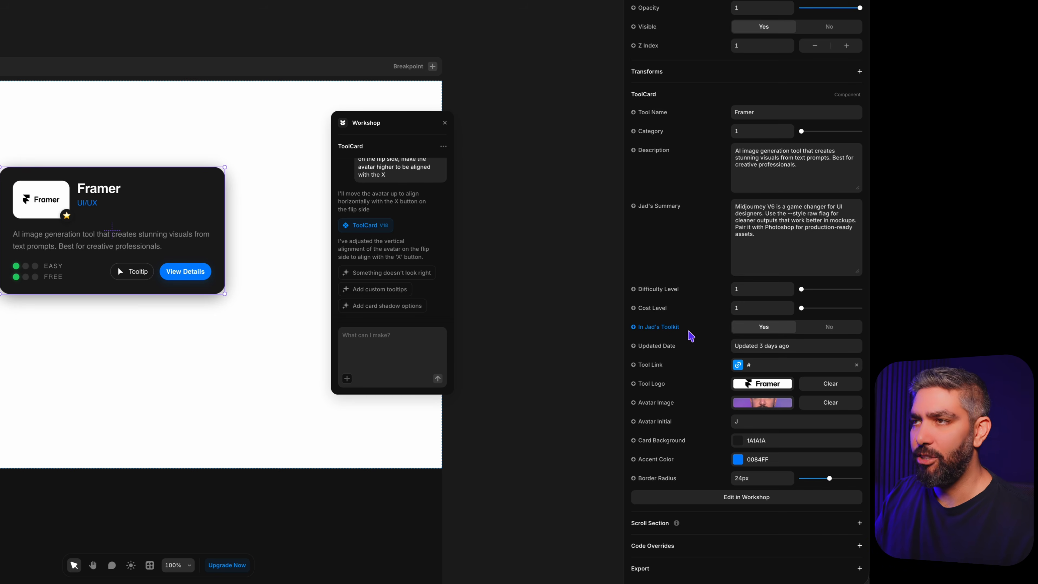
pyautogui.click(826, 328)
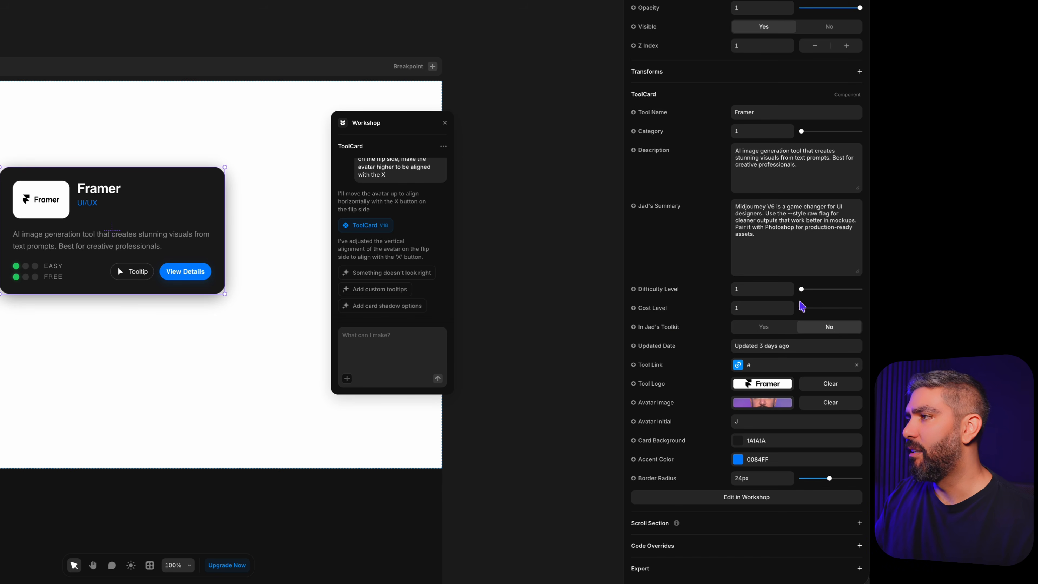
pyautogui.click(769, 329)
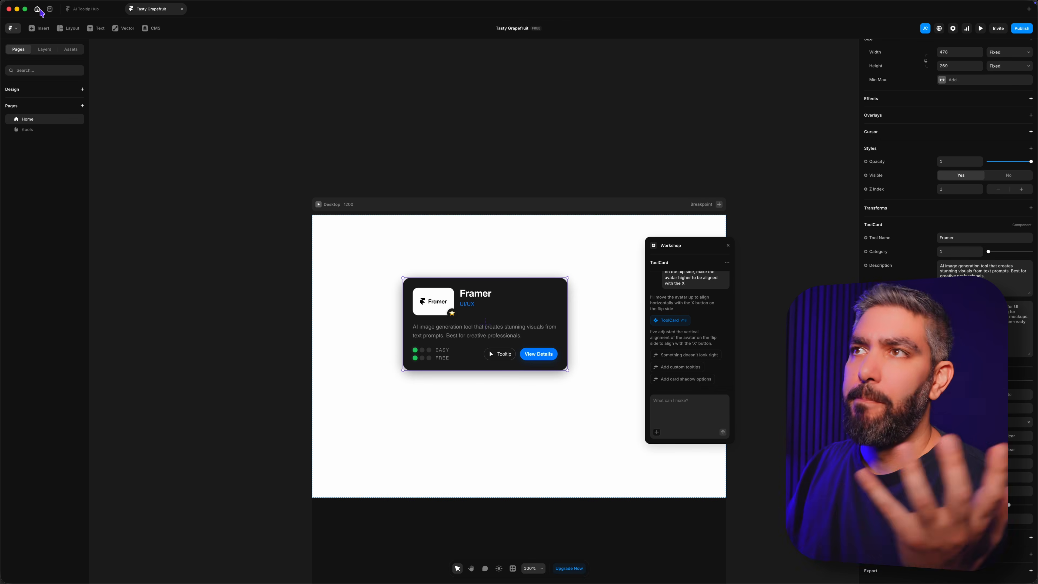
# Step: Create a new project and open the full template marketplace from its template picker
pyautogui.click(40, 9)
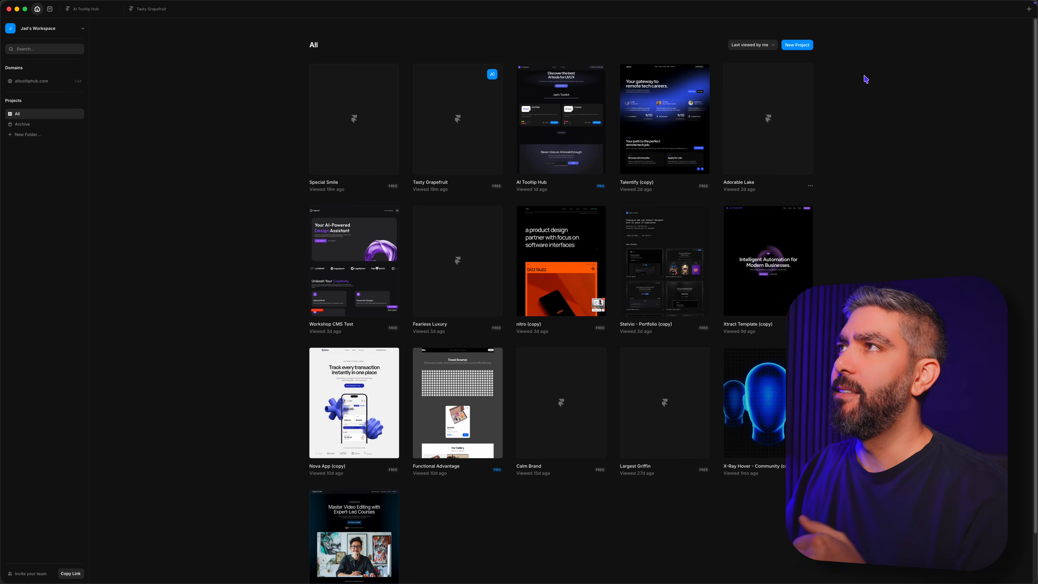
pyautogui.click(803, 46)
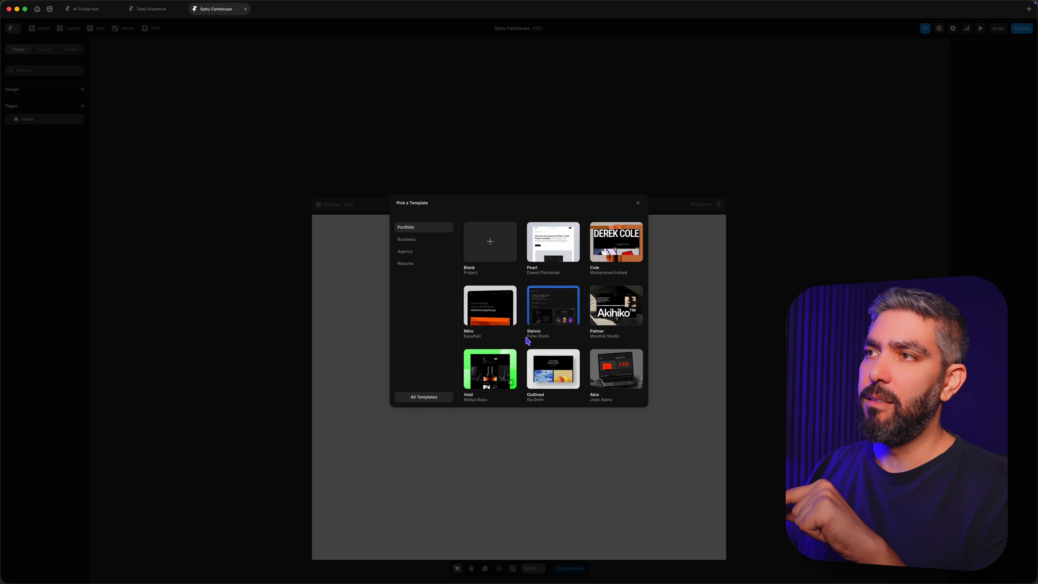
pyautogui.scroll(-15, 490, 358)
pyautogui.scroll(10, 541, 332)
pyautogui.scroll(5, 541, 332)
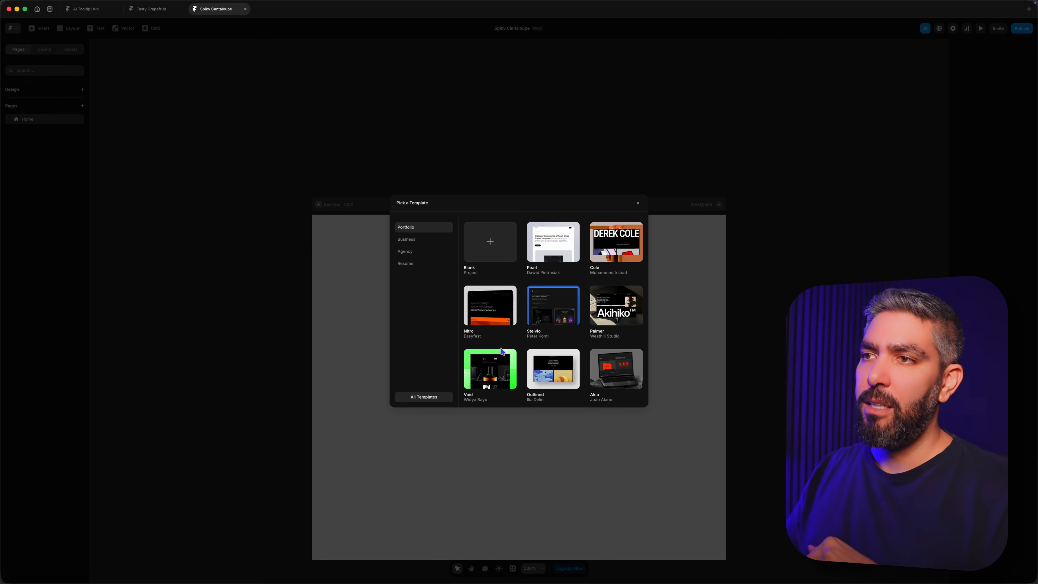
pyautogui.click(423, 398)
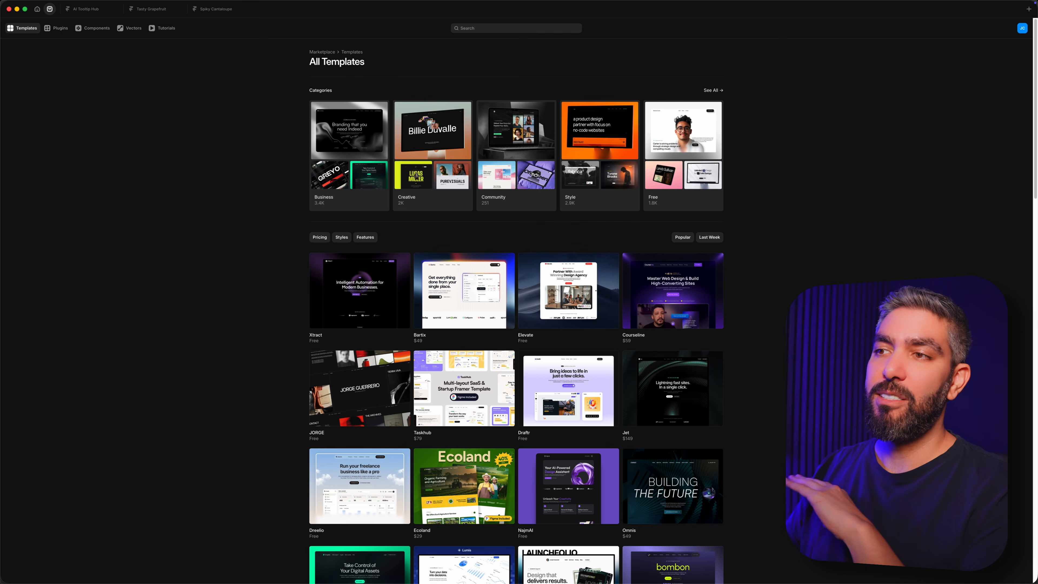
# Step: Browse the marketplace templates, then search them for "directory" and look through the results
pyautogui.scroll(-20, 516, 311)
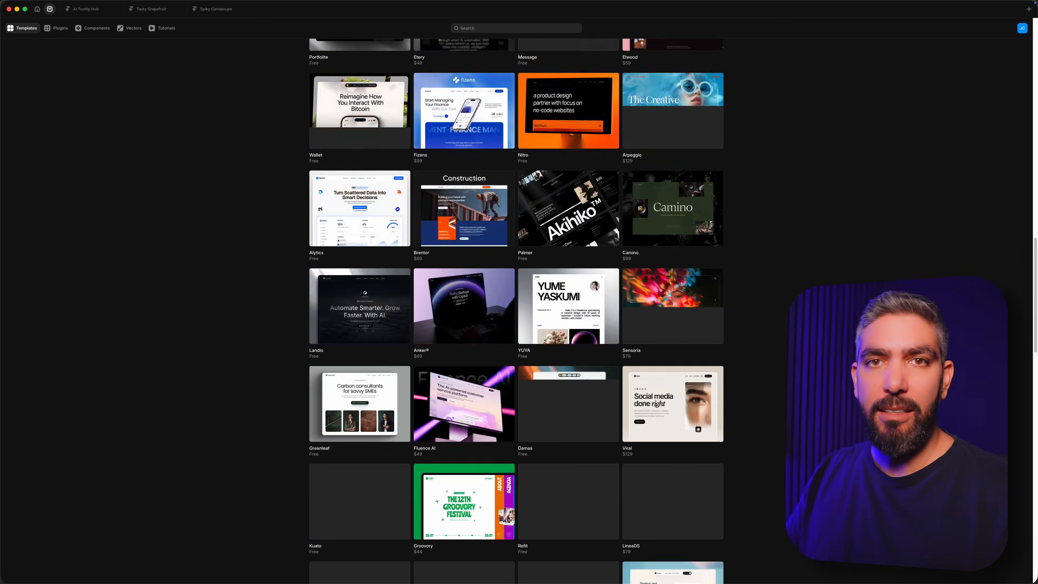
pyautogui.scroll(-10, 516, 311)
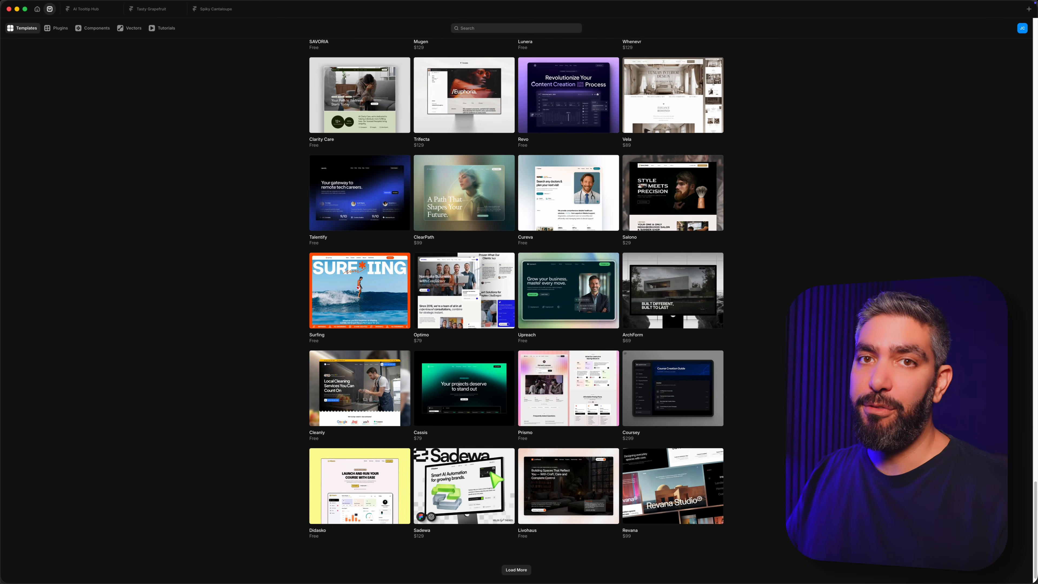
pyautogui.scroll(20, 520, 171)
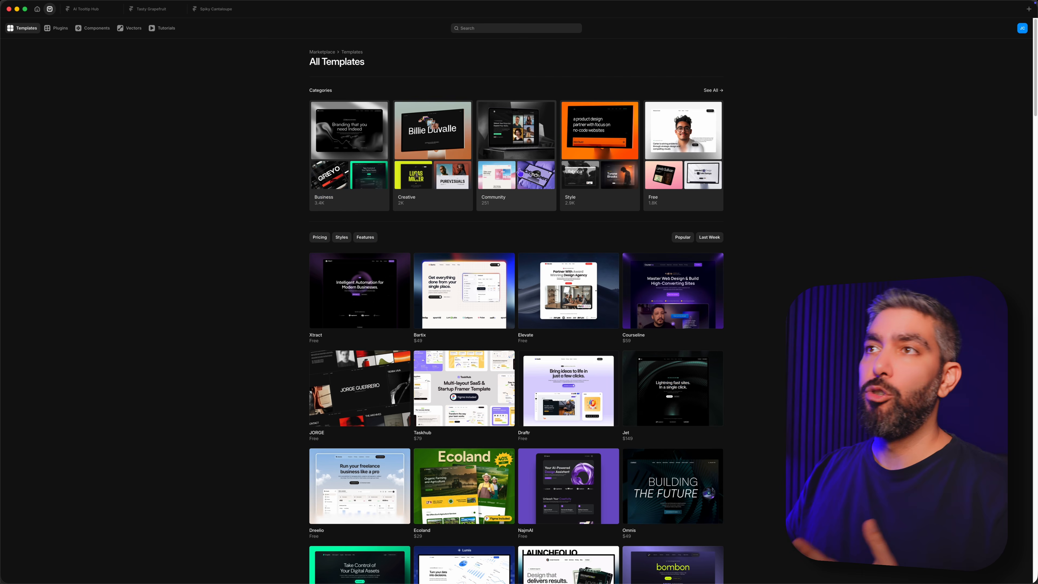
pyautogui.click(494, 29)
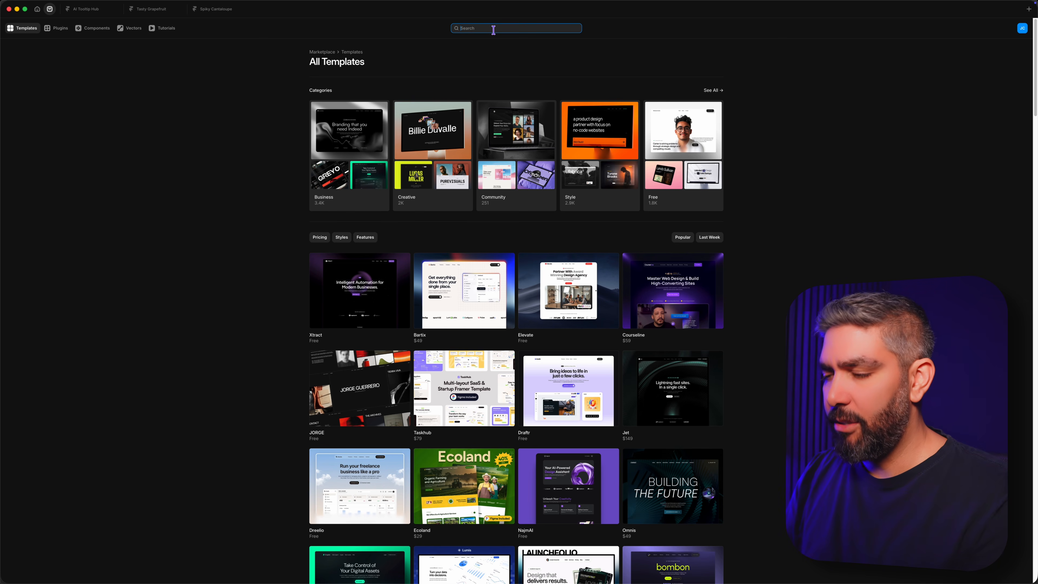
pyautogui.write('ectory')
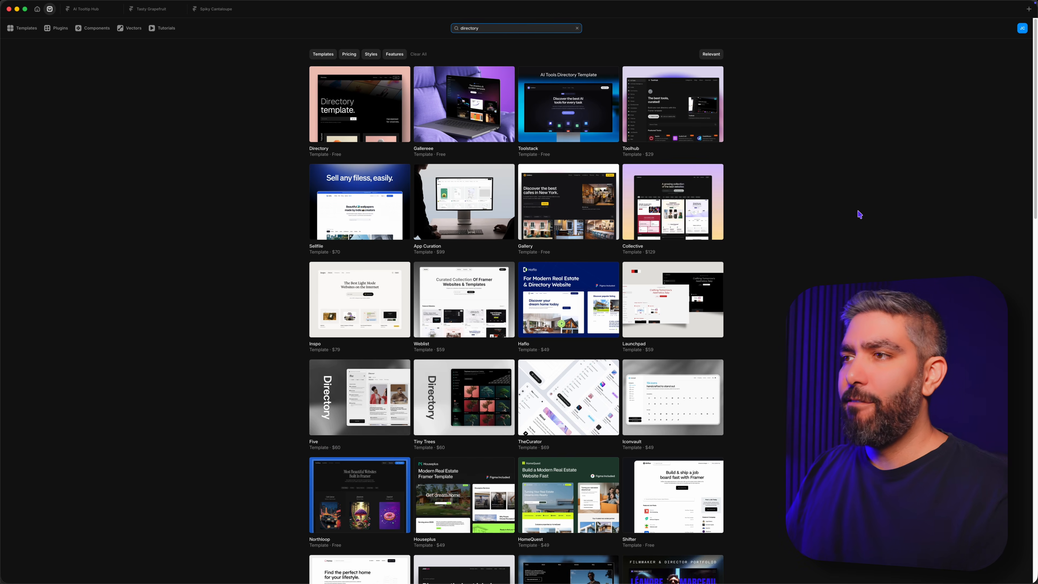
pyautogui.scroll(-10, 855, 223)
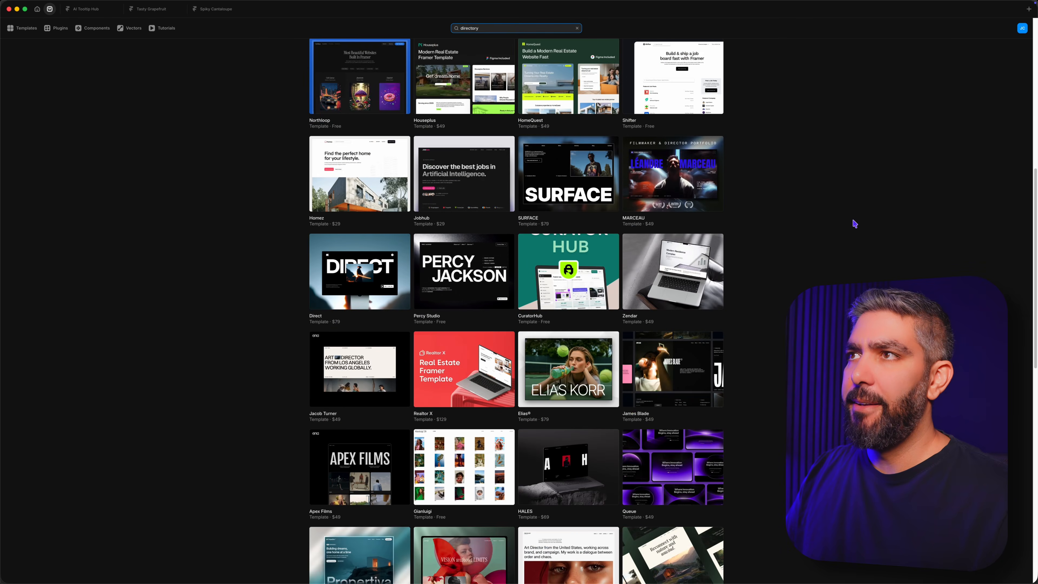
pyautogui.scroll(6, 854, 223)
pyautogui.scroll(4, 854, 224)
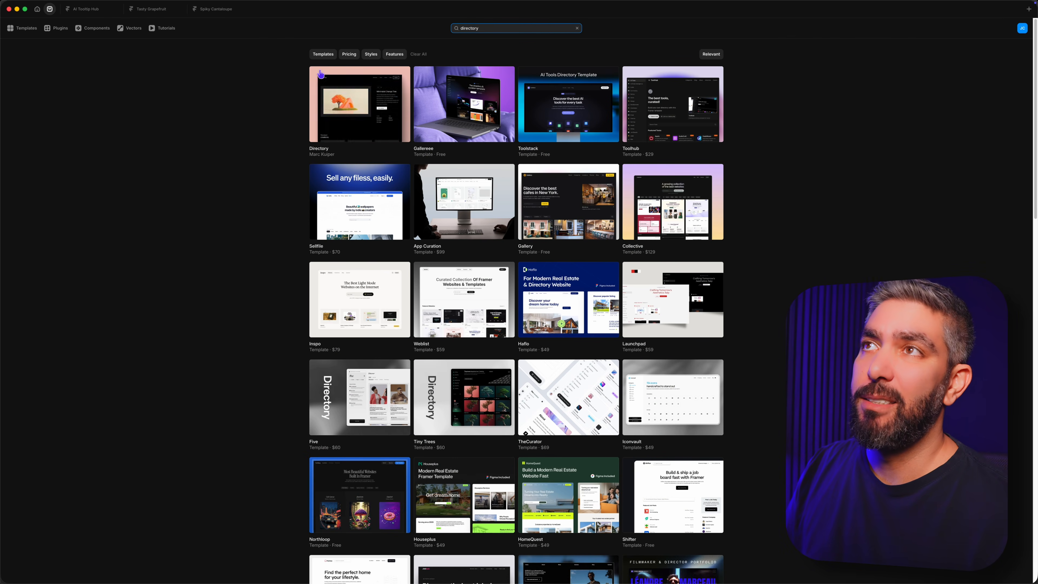
# Step: Filter the directory templates to Free pricing and look through them
pyautogui.click(349, 54)
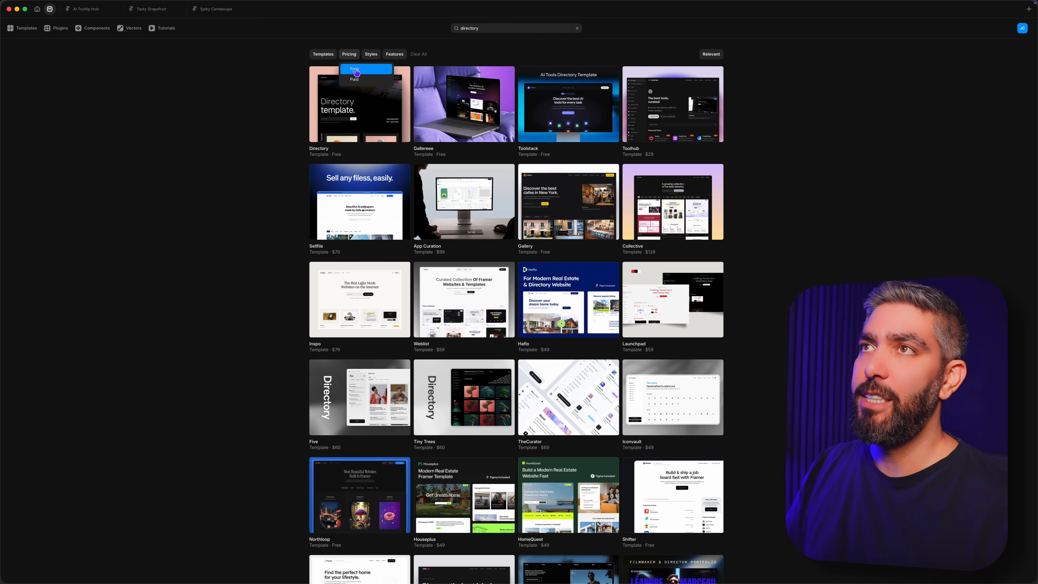
pyautogui.click(354, 70)
pyautogui.scroll(-10, 851, 254)
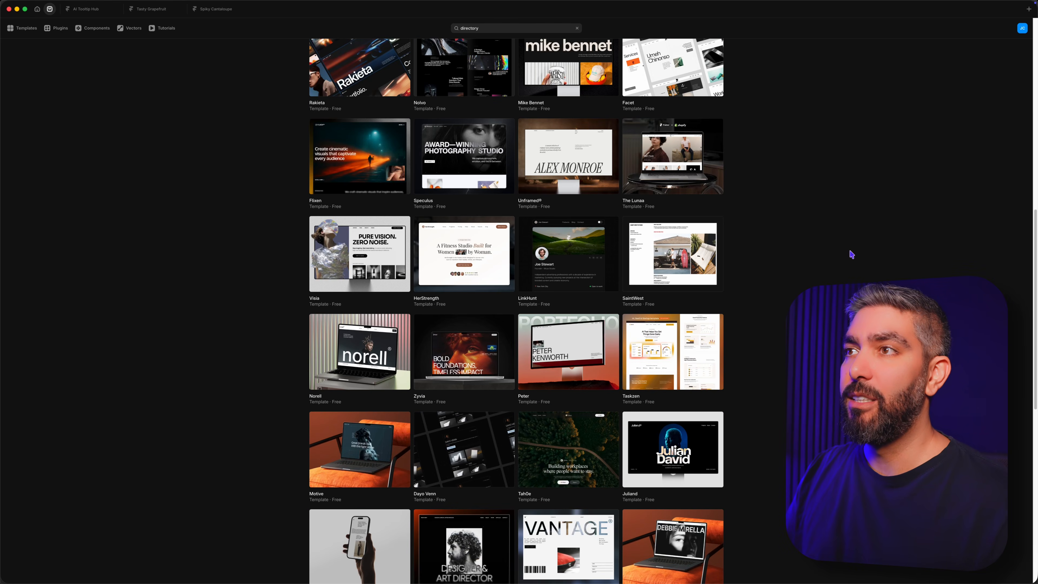
pyautogui.scroll(12, 851, 255)
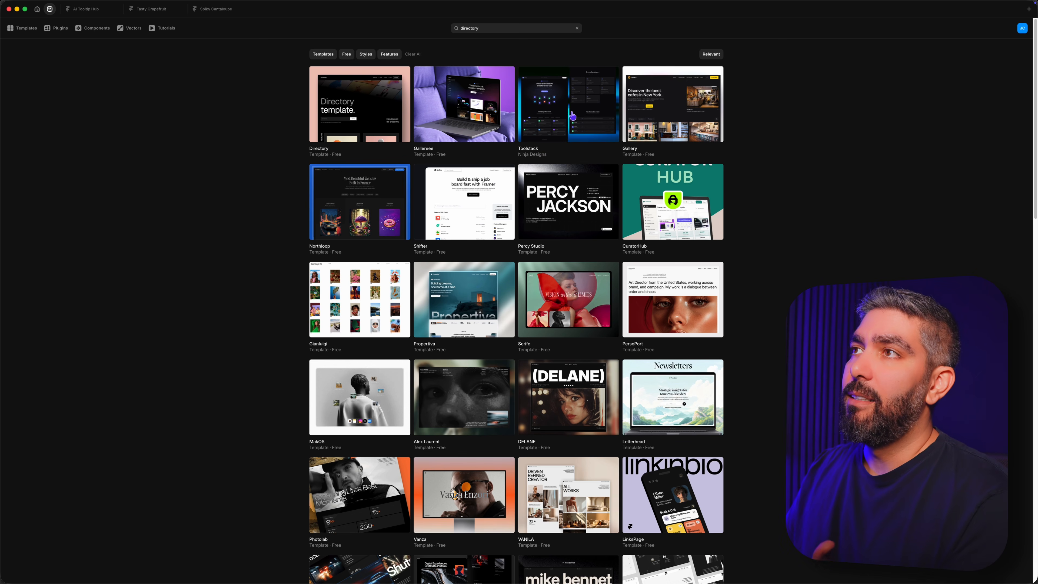
# Step: Open the Toolstack AI tools directory template and use it for free as a new project
pyautogui.click(573, 118)
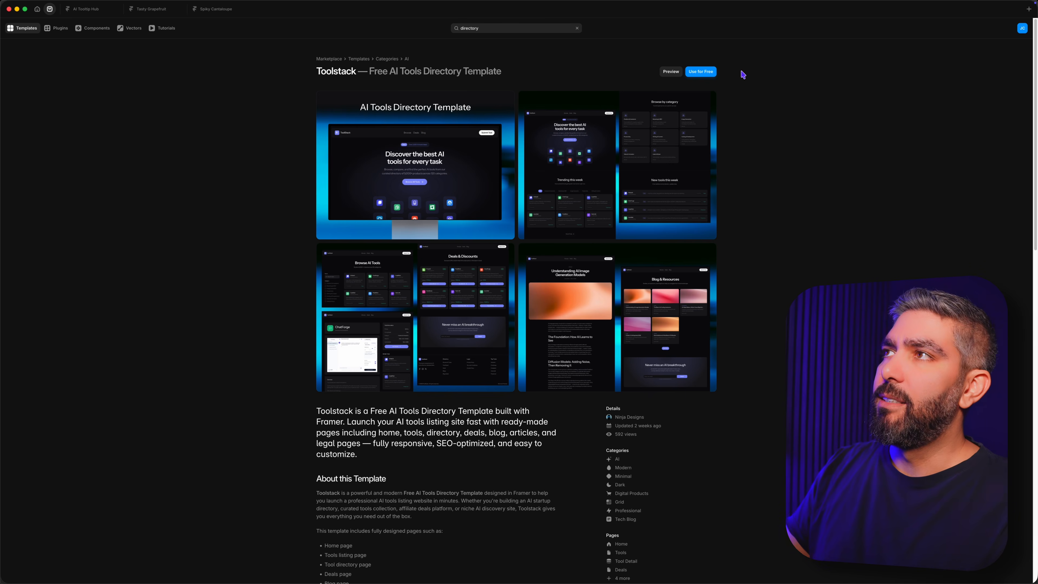
pyautogui.click(701, 72)
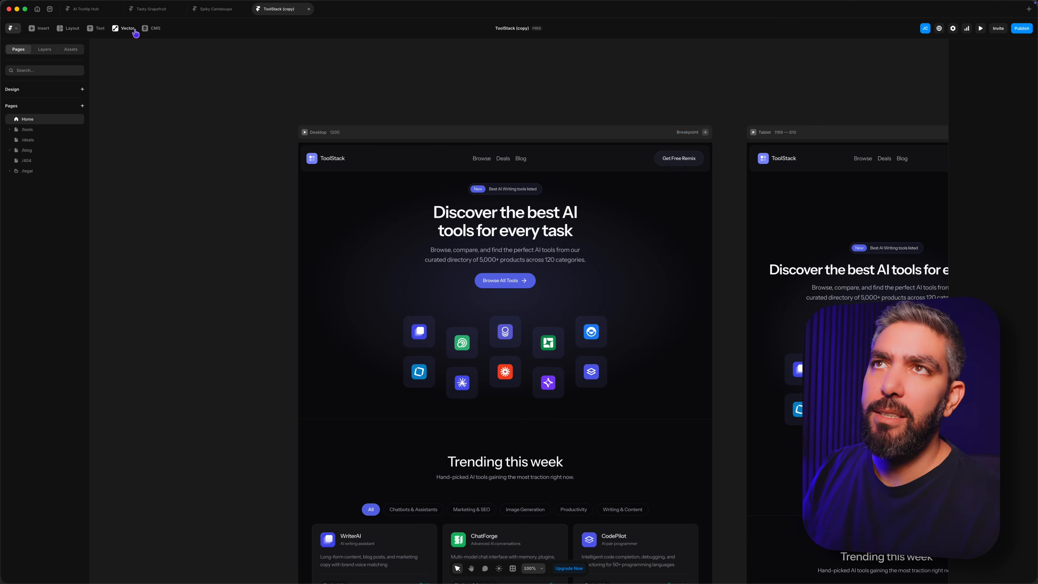
# Step: Open the CMS Tools collection and bring up its field settings for editing
pyautogui.click(155, 29)
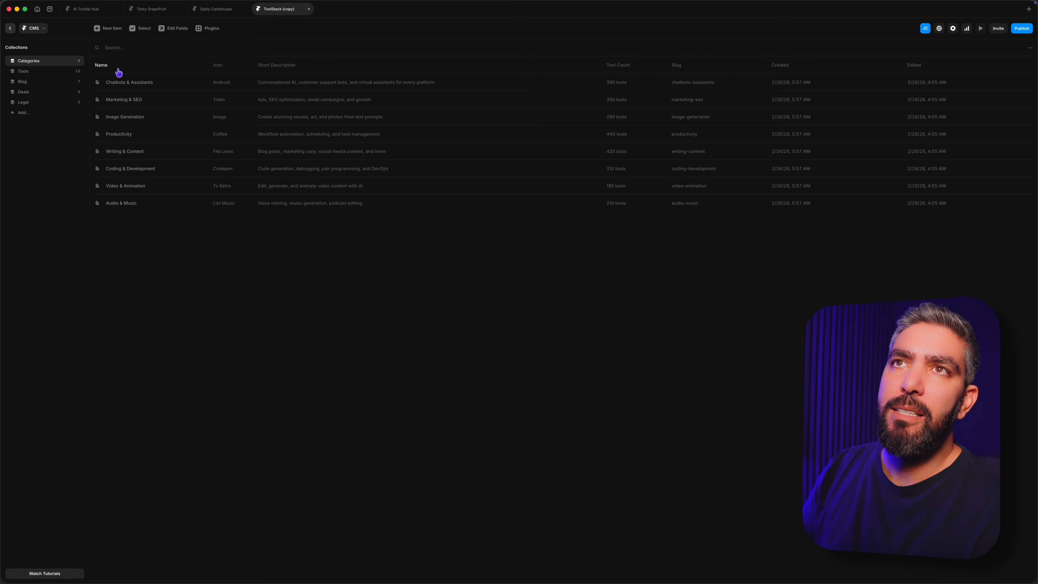
pyautogui.click(24, 72)
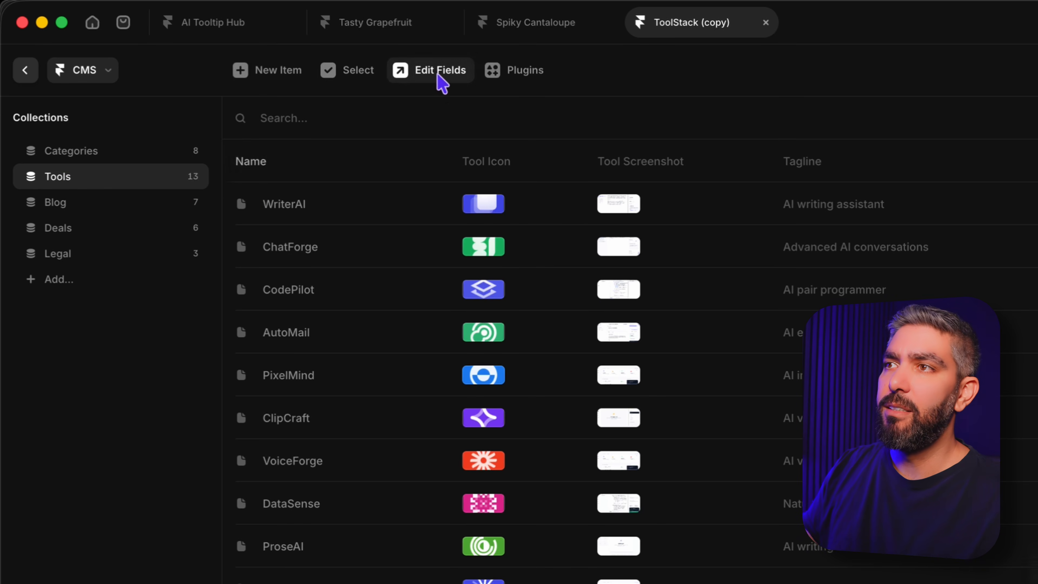
pyautogui.click(441, 82)
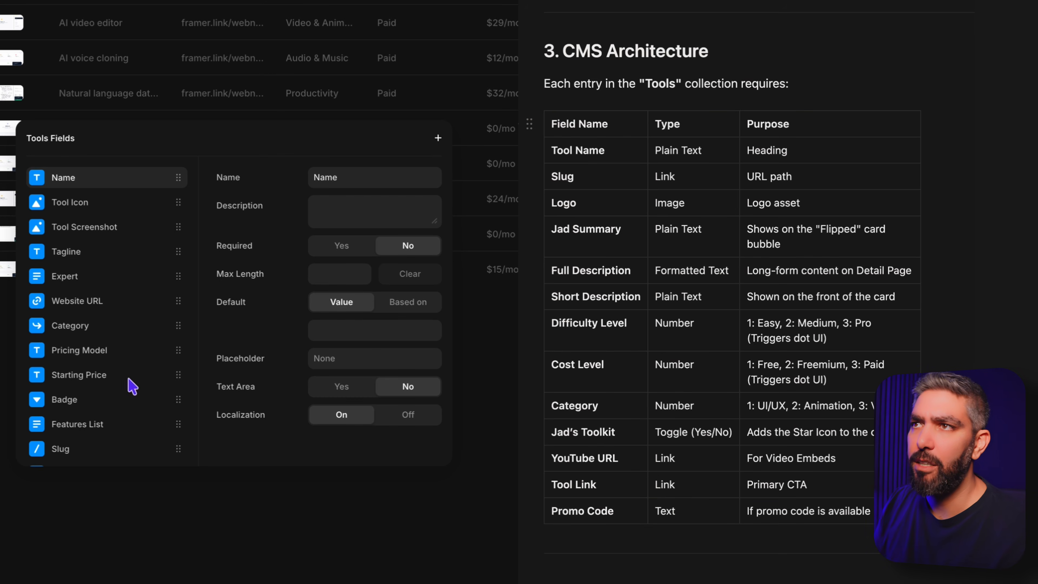
# Step: Rename the Tools collection's Name field to "Tool Name" and its Tool Icon field to "Tool Logo"
pyautogui.click(236, 141)
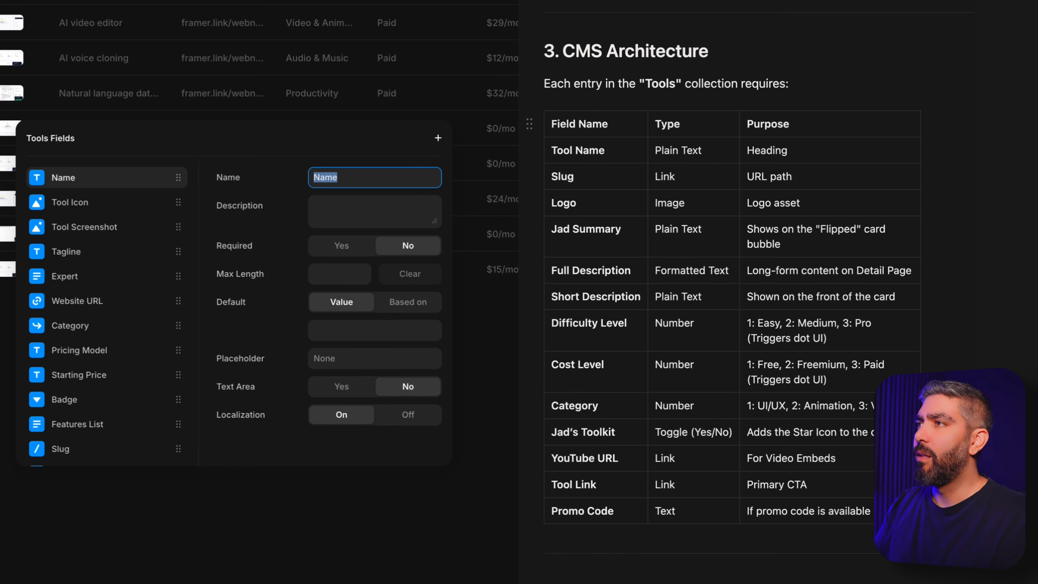
pyautogui.write('Tool')
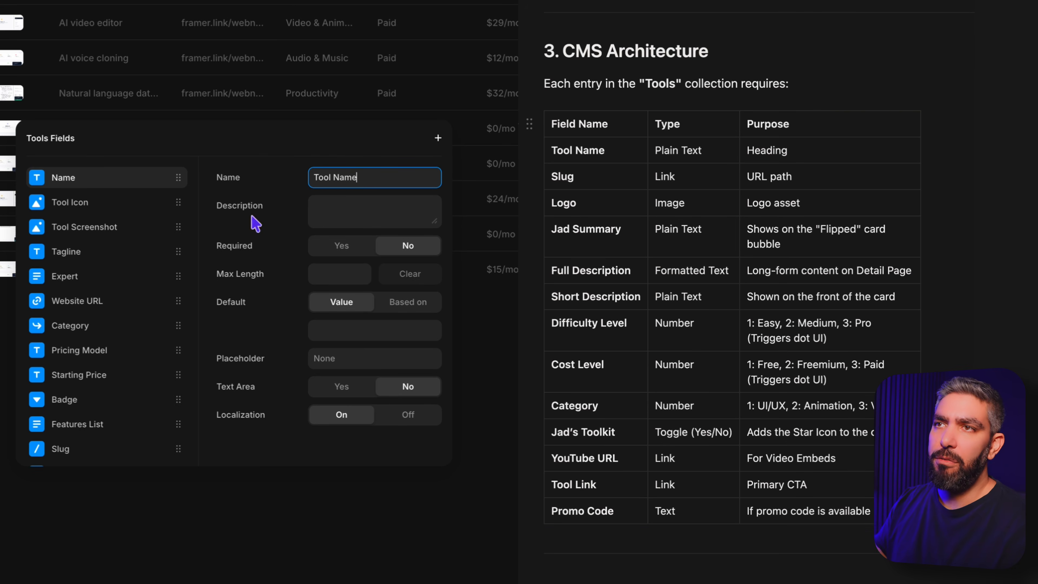
pyautogui.click(82, 204)
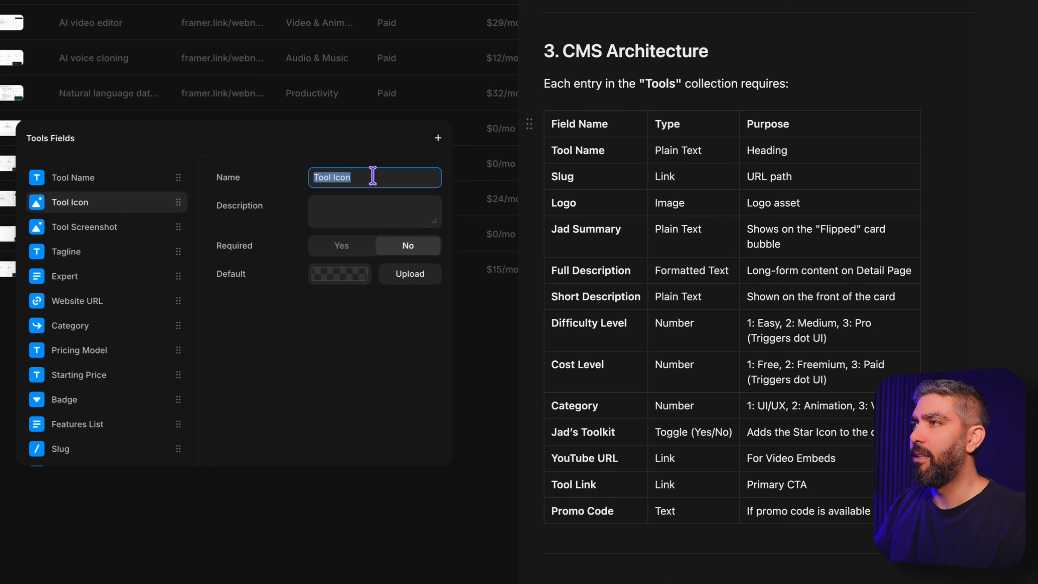
pyautogui.write('Too')
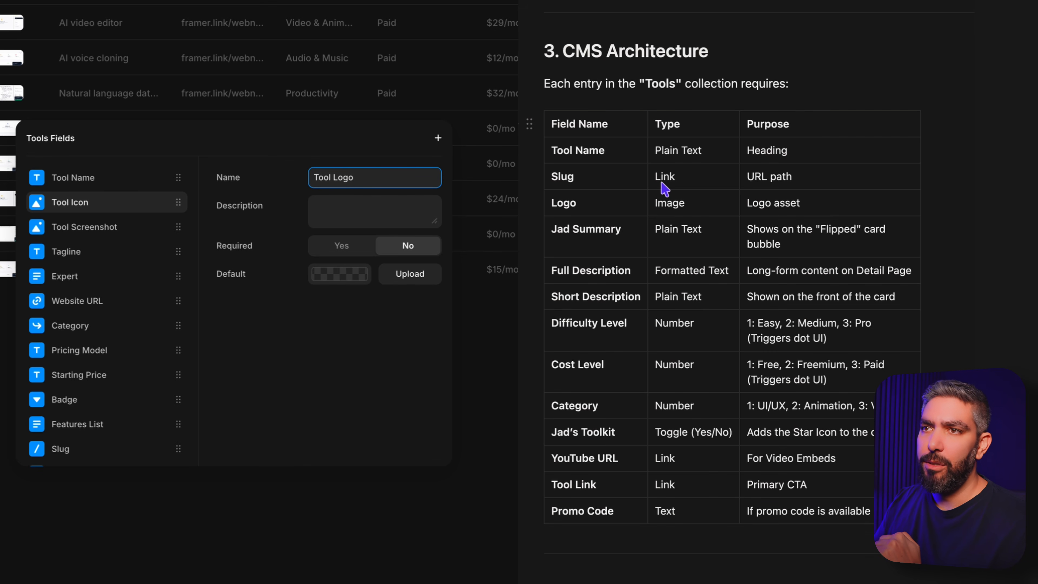
# Step: Move the Slug field directly below Tool Name and open its settings
pyautogui.scroll(-1, 102, 393)
pyautogui.scroll(-2, 103, 392)
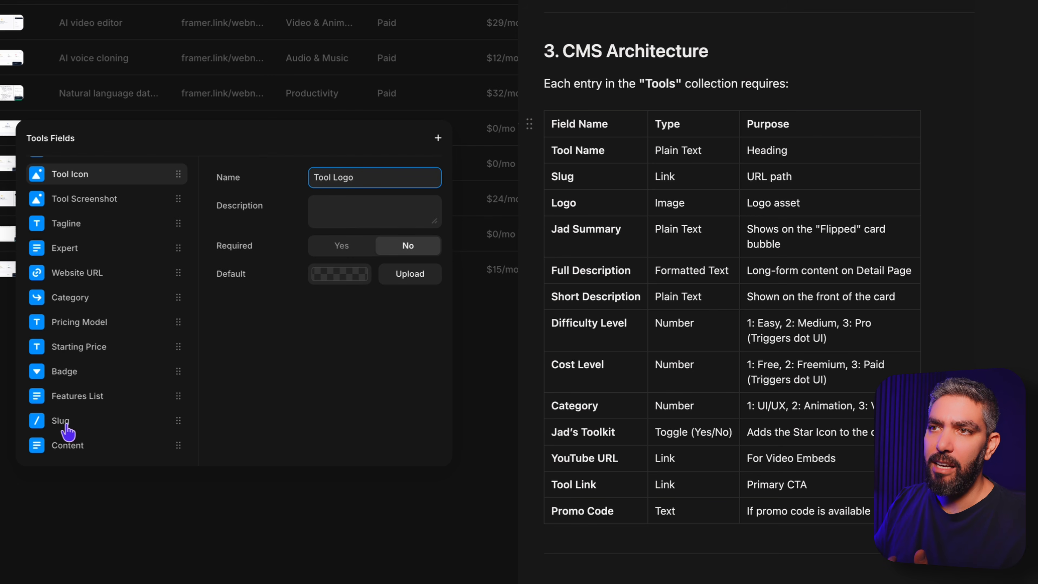
pyautogui.moveTo(67, 428); pyautogui.dragTo(84, 202)
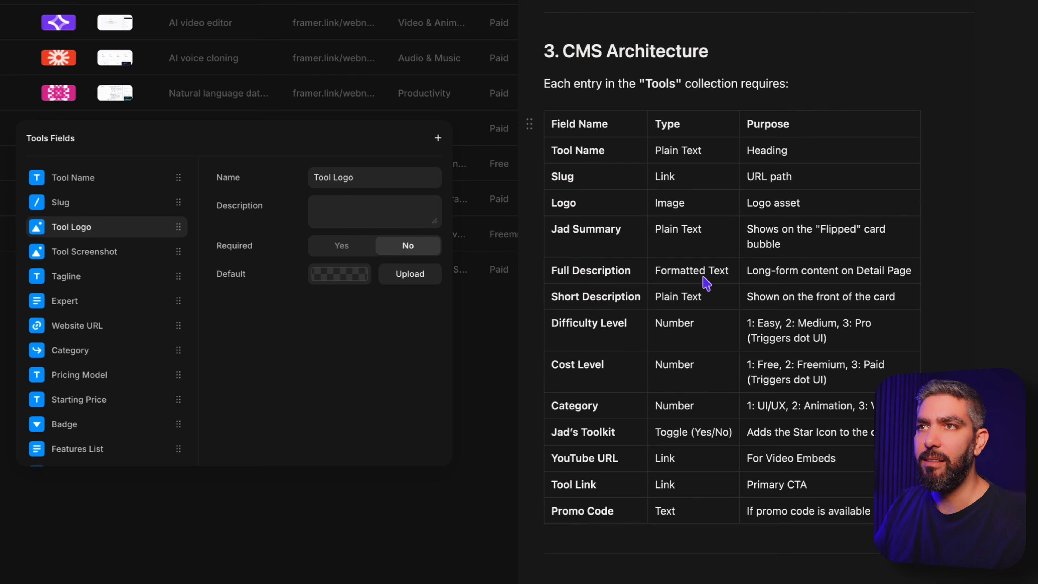
pyautogui.click(83, 202)
pyautogui.click(366, 299)
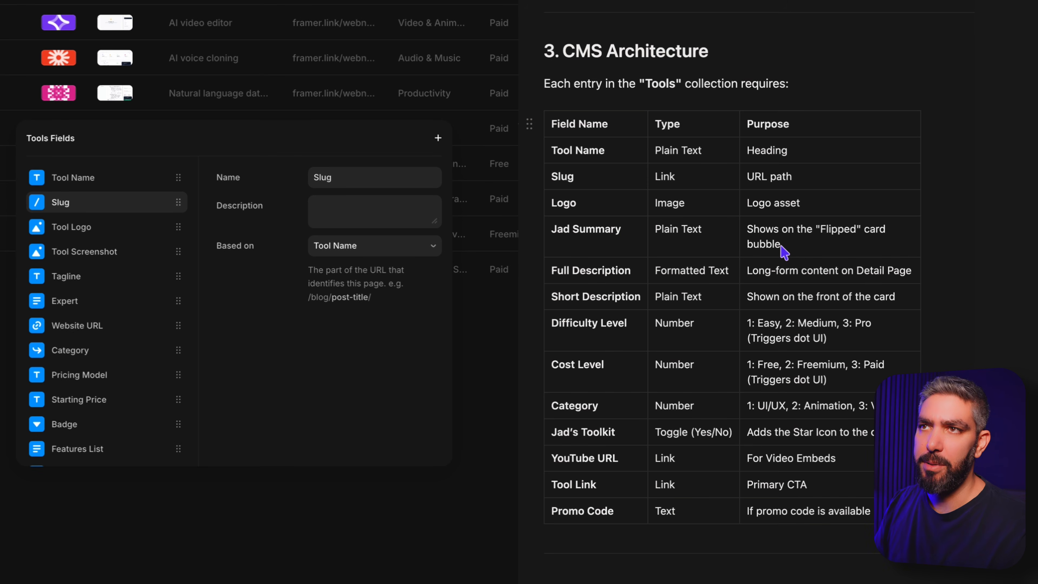
# Step: Add a plain text field below Tool Logo, named for the site owner's personal summary
pyautogui.click(106, 229)
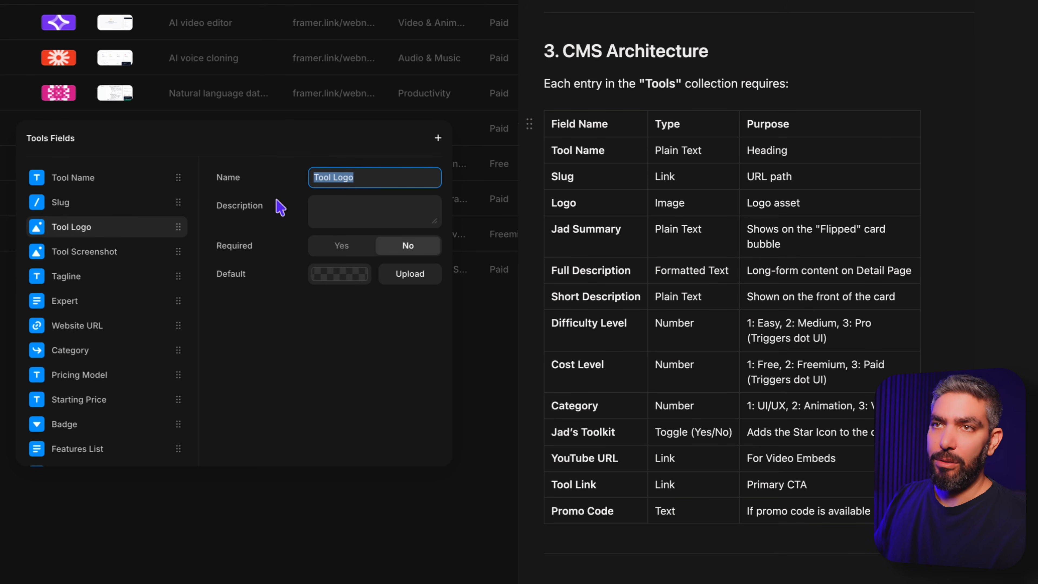
pyautogui.click(439, 139)
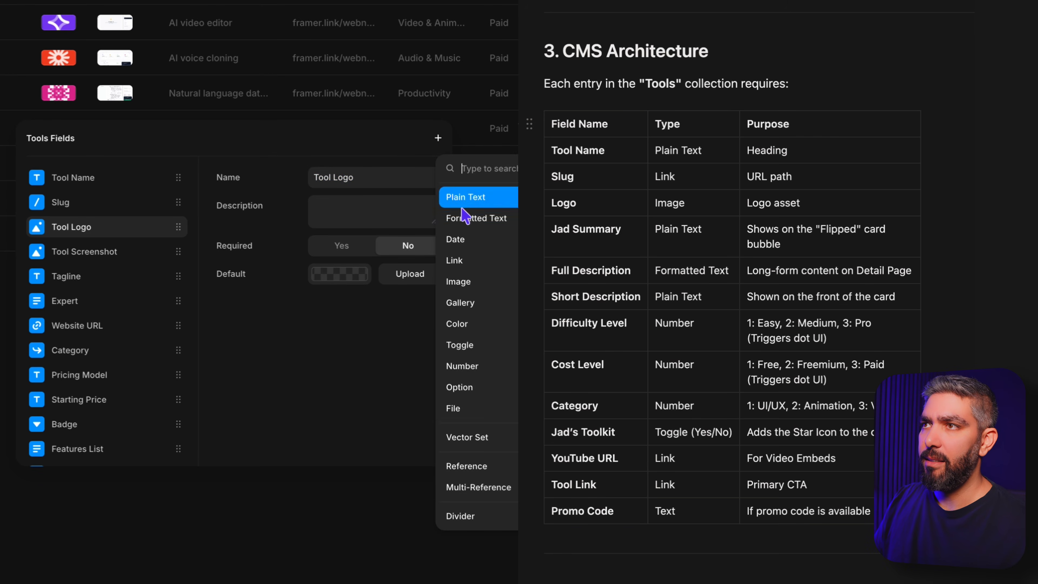
pyautogui.click(465, 196)
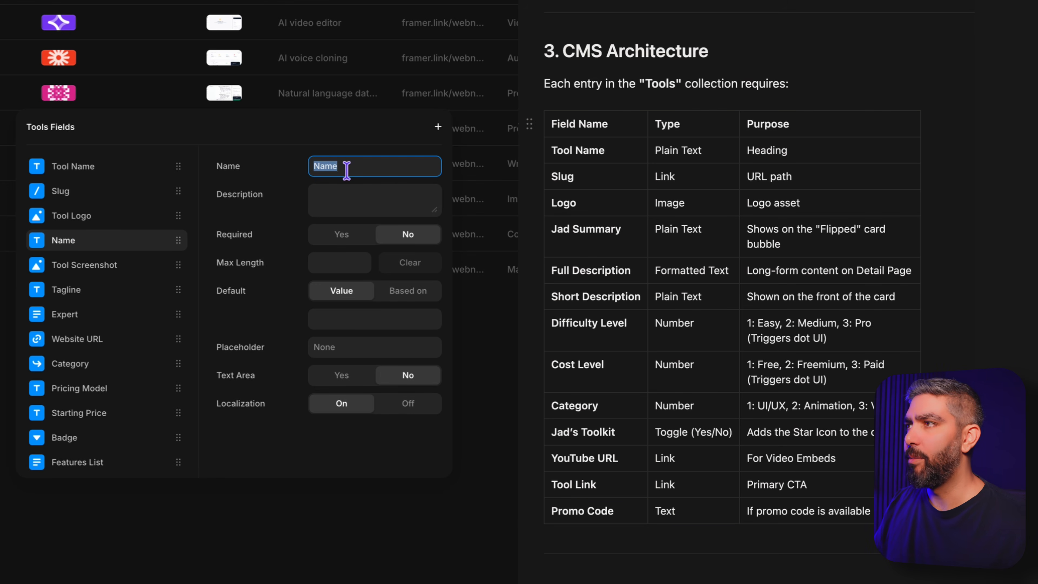
pyautogui.write("Jad's Summary")
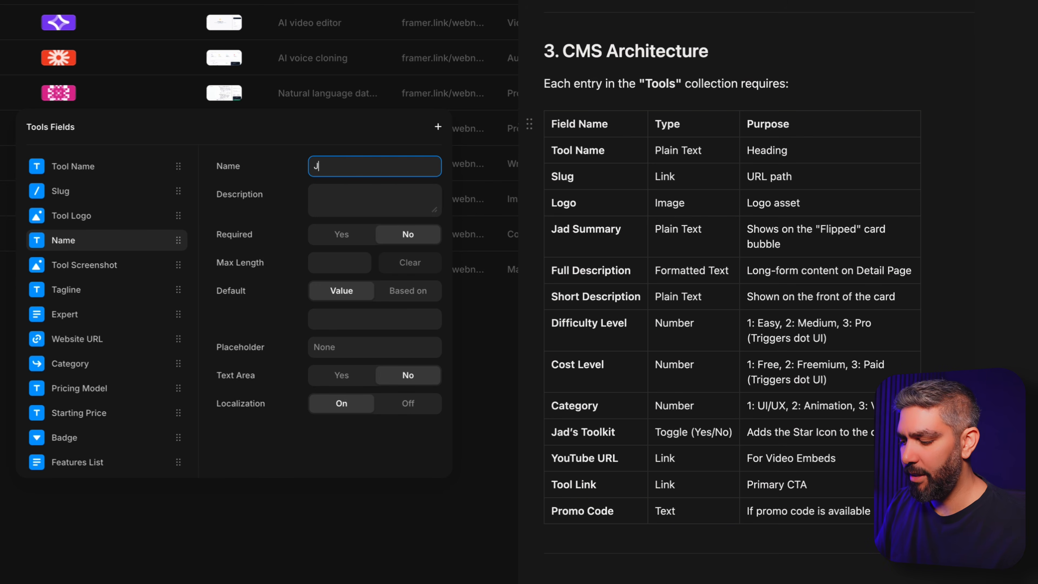
# Step: Add a plain text field named "Short Description" below the summary field and enable its Text Area option
pyautogui.click(438, 127)
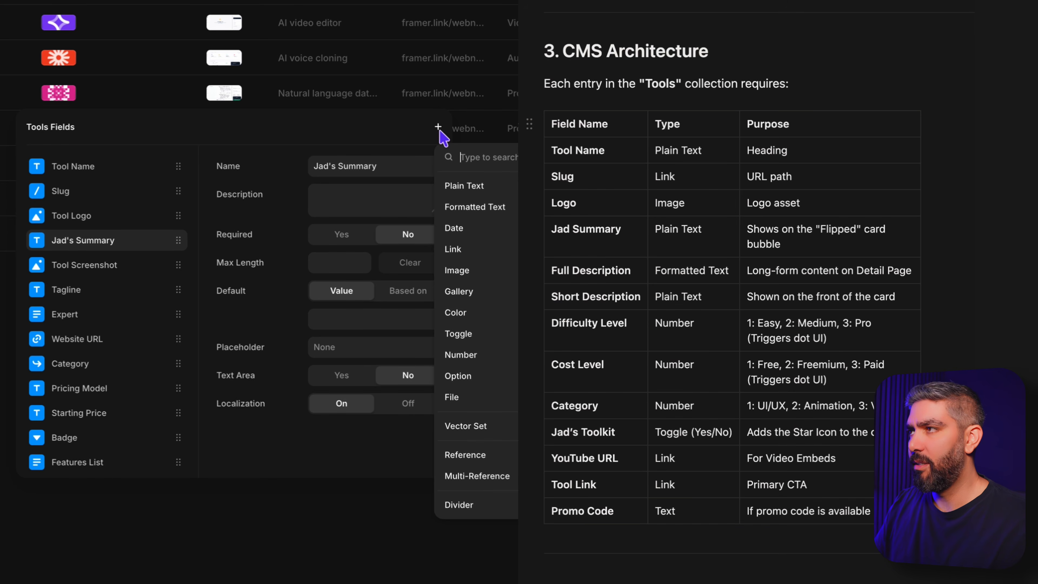
pyautogui.click(481, 188)
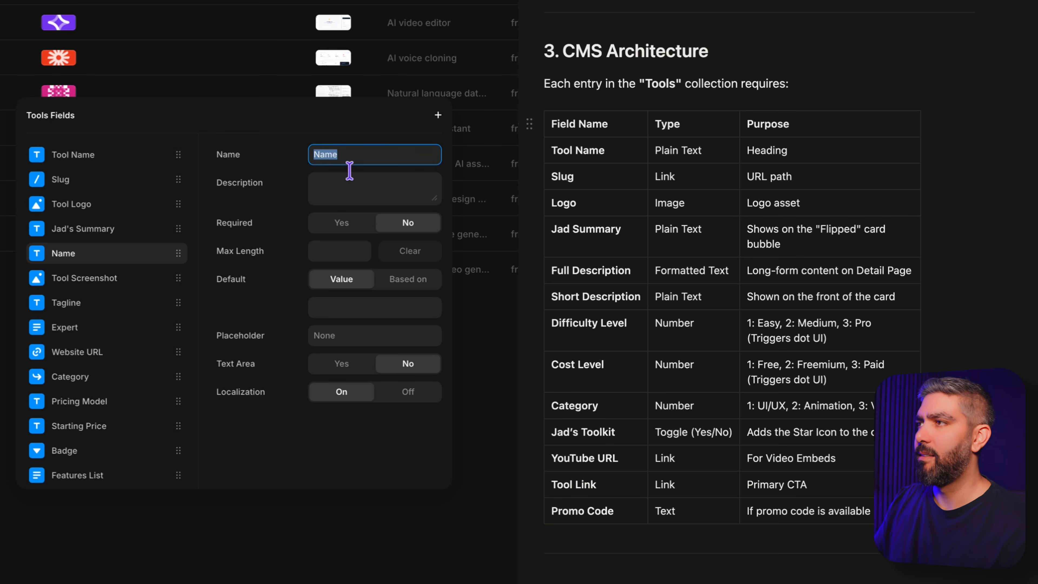
pyautogui.write('Sho')
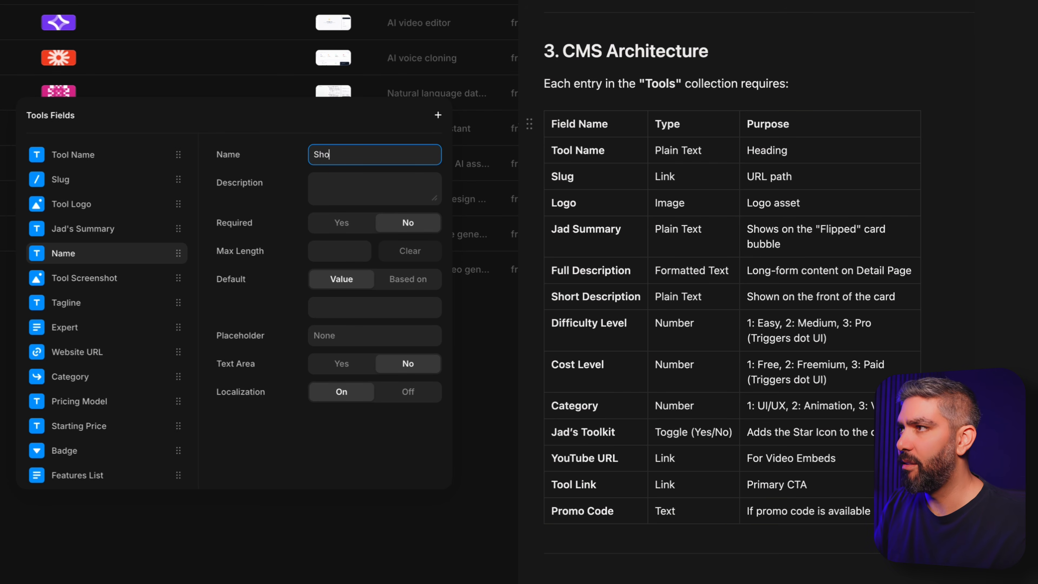
pyautogui.write('rt Desc')
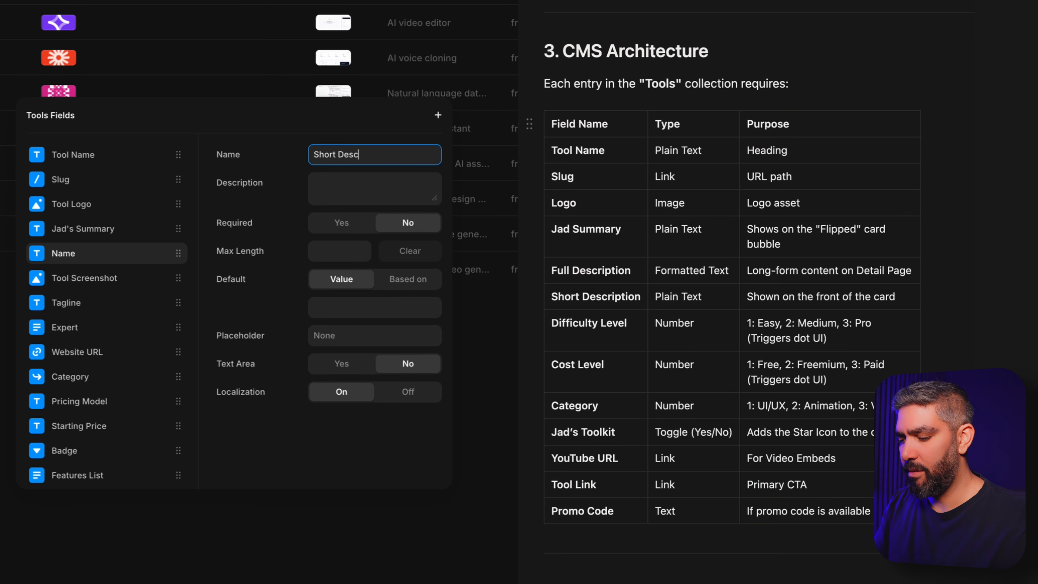
pyautogui.write('ription')
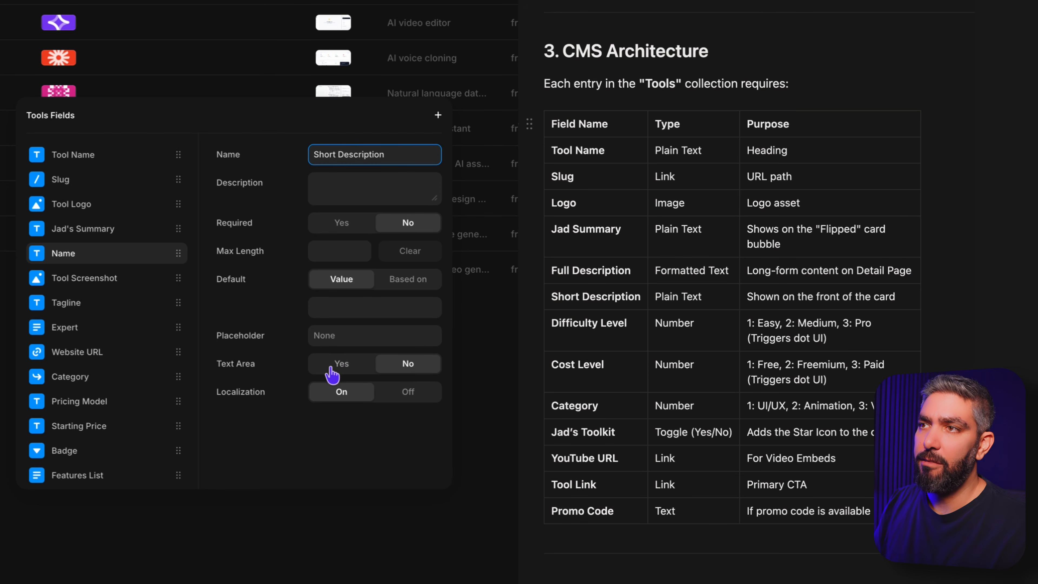
pyautogui.click(343, 368)
# Step: Start adding another field to the Tools collection below Short Description
pyautogui.click(438, 115)
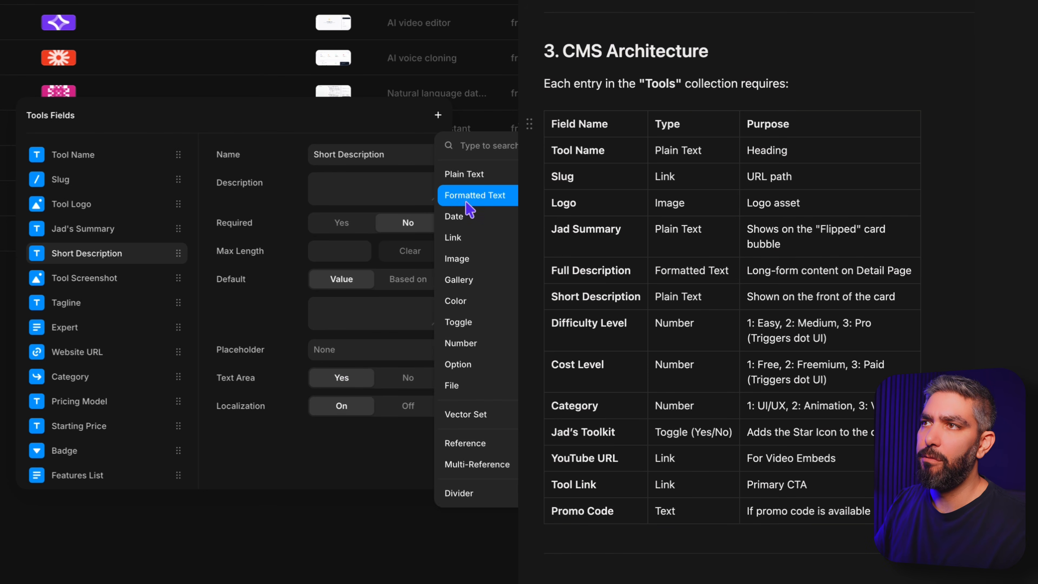
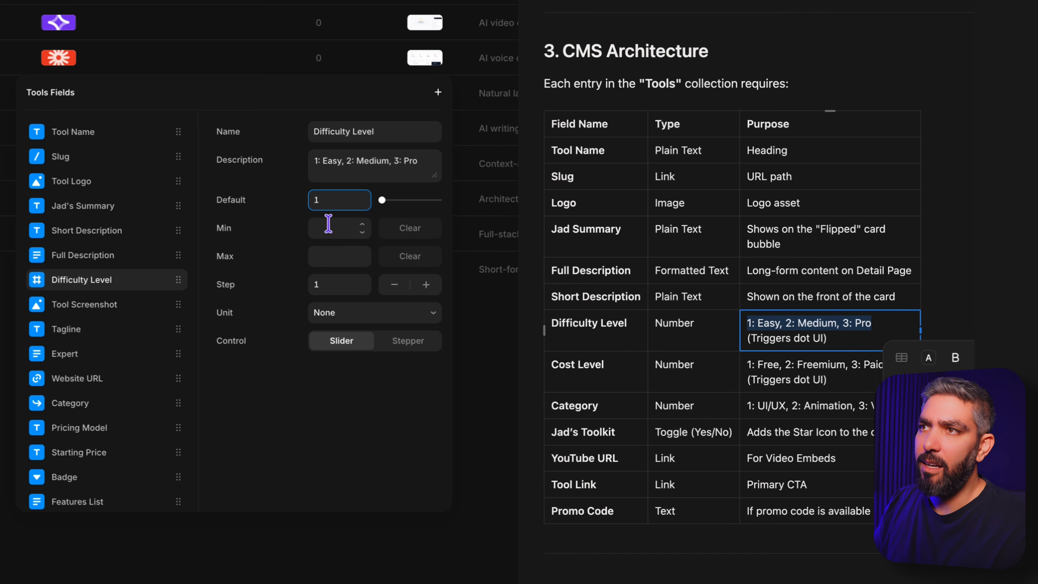
# Step: Set the Difficulty Level field's minimum to 1 and maximum to 3, and give it the Stepper control
pyautogui.click(330, 257)
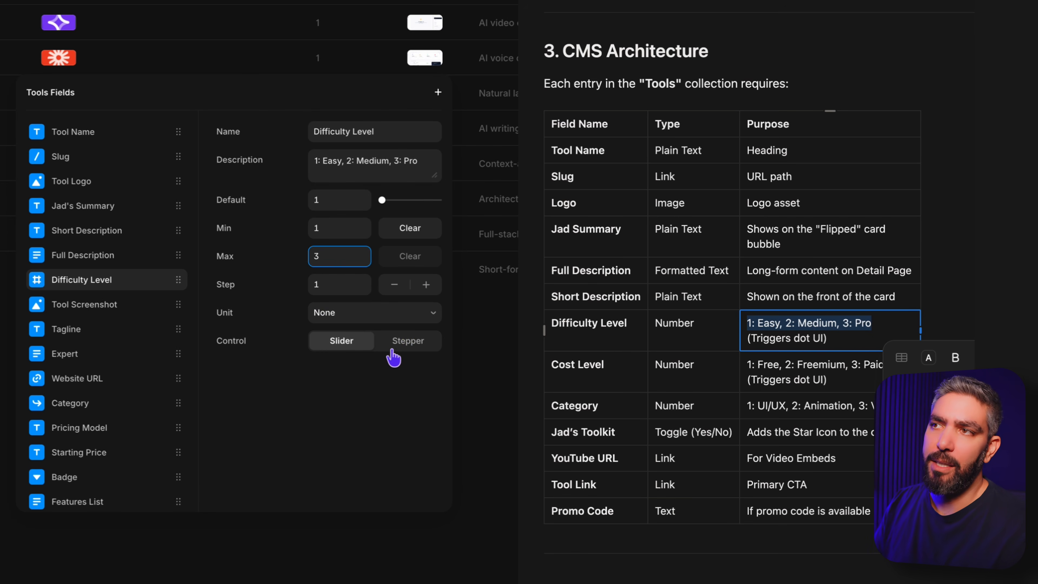
pyautogui.click(409, 342)
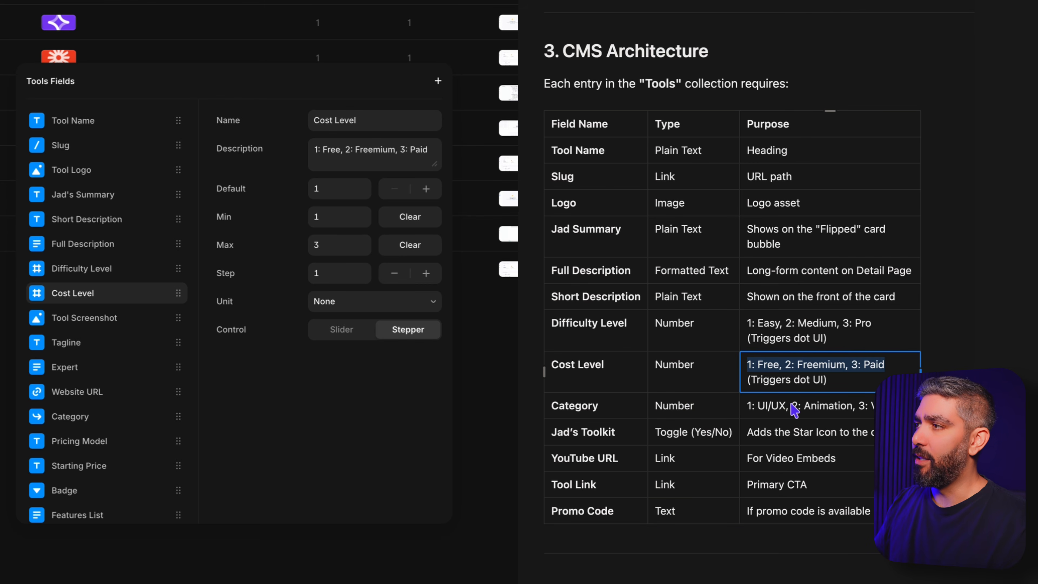
# Step: Add a number field for Category below Cost Level, with the planned description "1: UI/UX, 2: Animation, 3: Video"
pyautogui.click(956, 413)
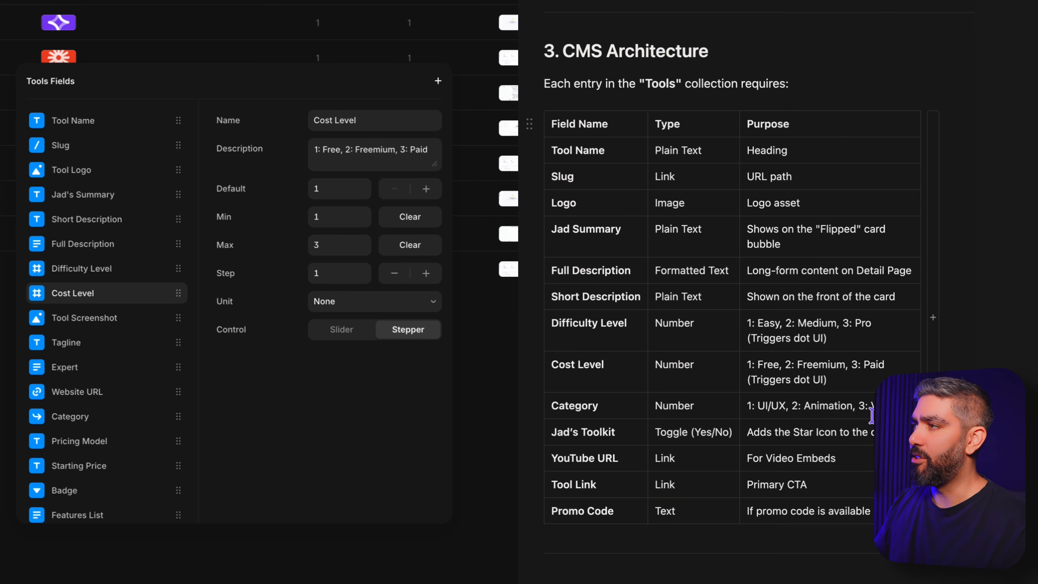
pyautogui.moveTo(907, 406); pyautogui.dragTo(747, 405)
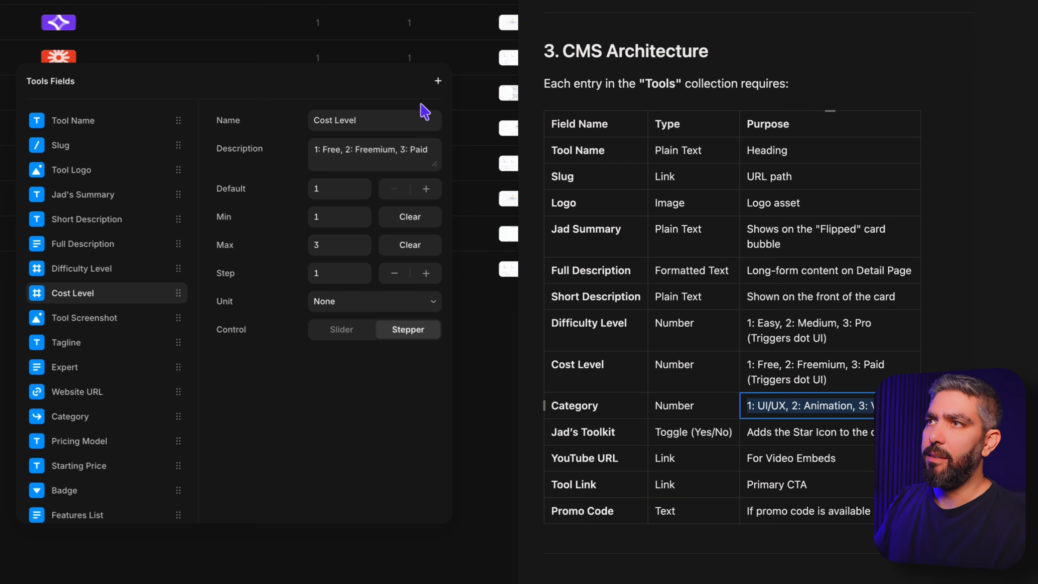
pyautogui.click(438, 81)
pyautogui.click(488, 309)
pyautogui.write('Category')
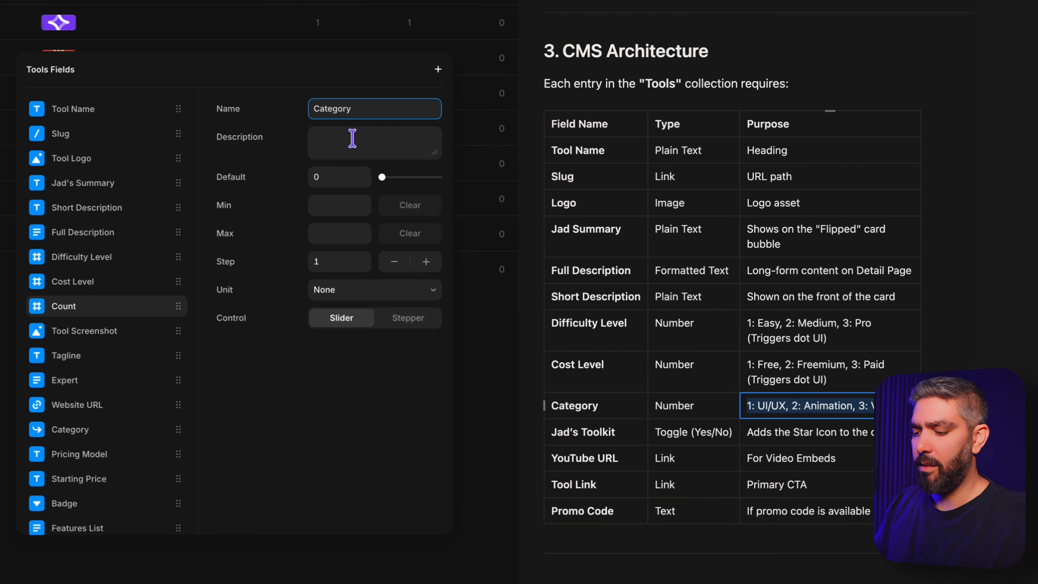
pyautogui.click(353, 139)
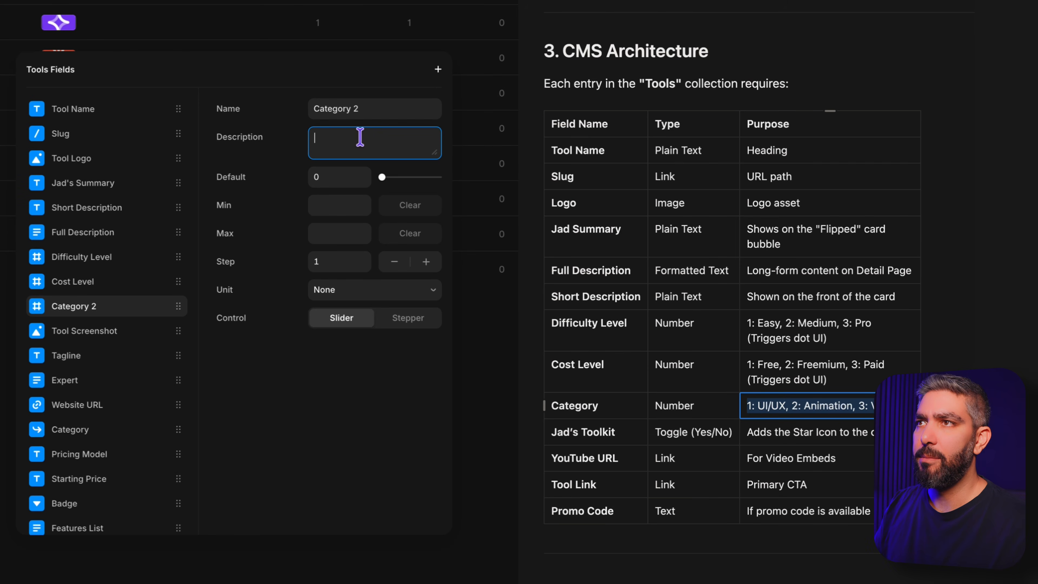
pyautogui.write('1: UI/UX, 2: Animation, 3: Video')
# Step: Set the new category number field's minimum to 0 and maximum to 3, and give it the Stepper control
pyautogui.click(336, 178)
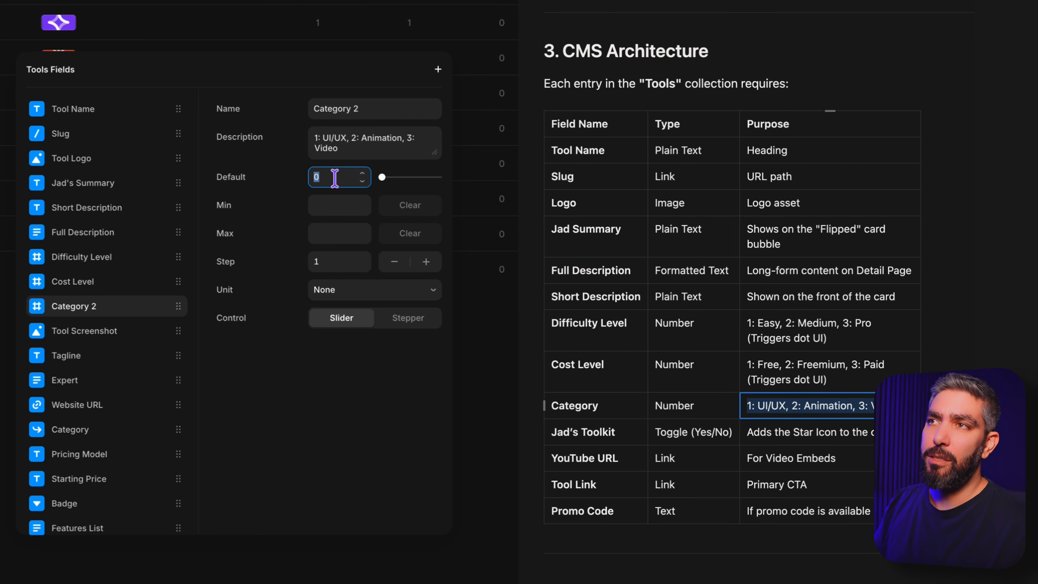
pyautogui.click(326, 202)
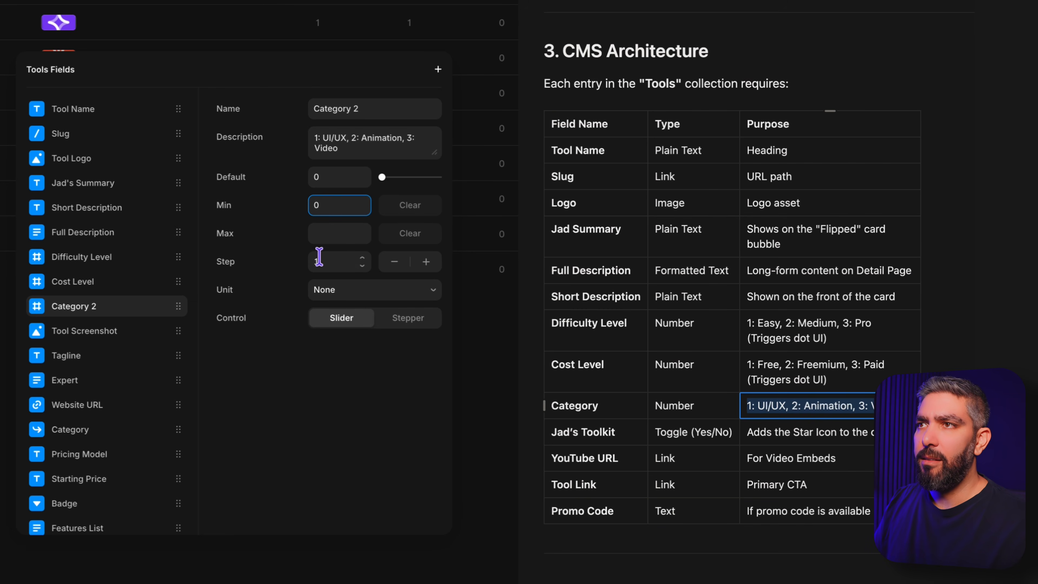
pyautogui.click(327, 233)
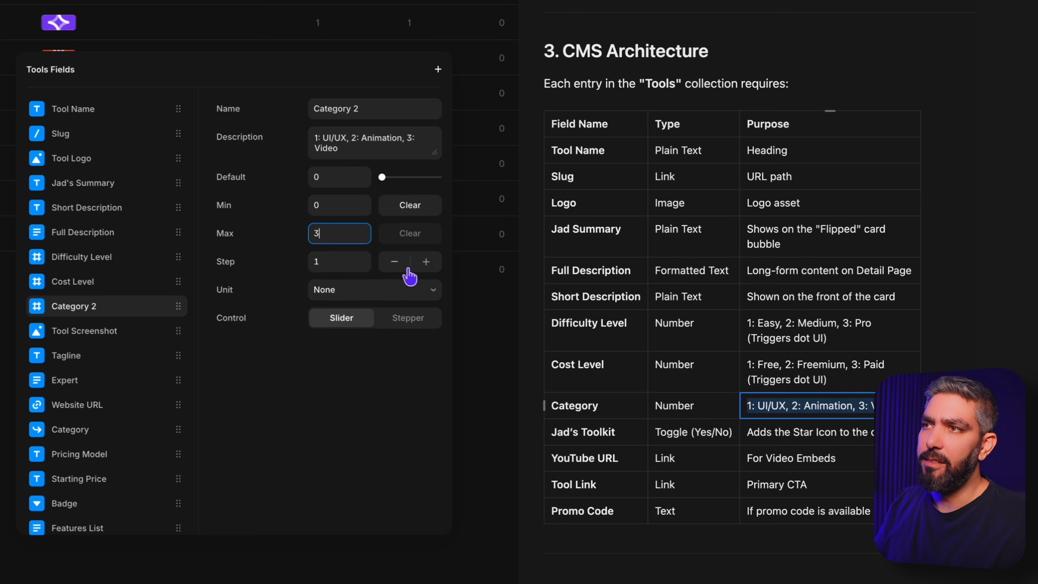
pyautogui.click(407, 319)
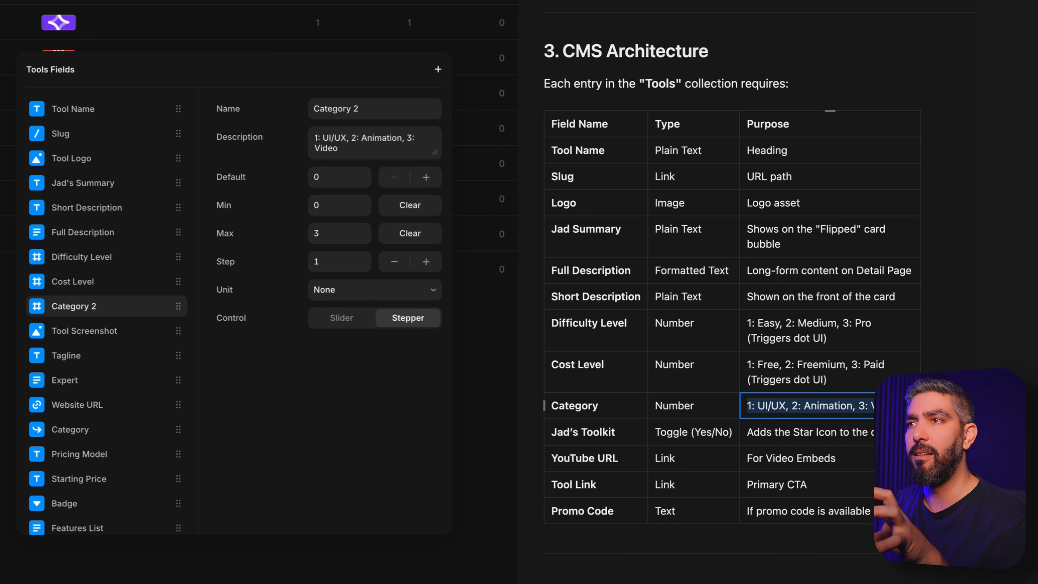
# Step: Add a toggle field named for the site owner's toolkit, describe it as "Adds the Star Icon to the card" and default it to No
pyautogui.click(438, 69)
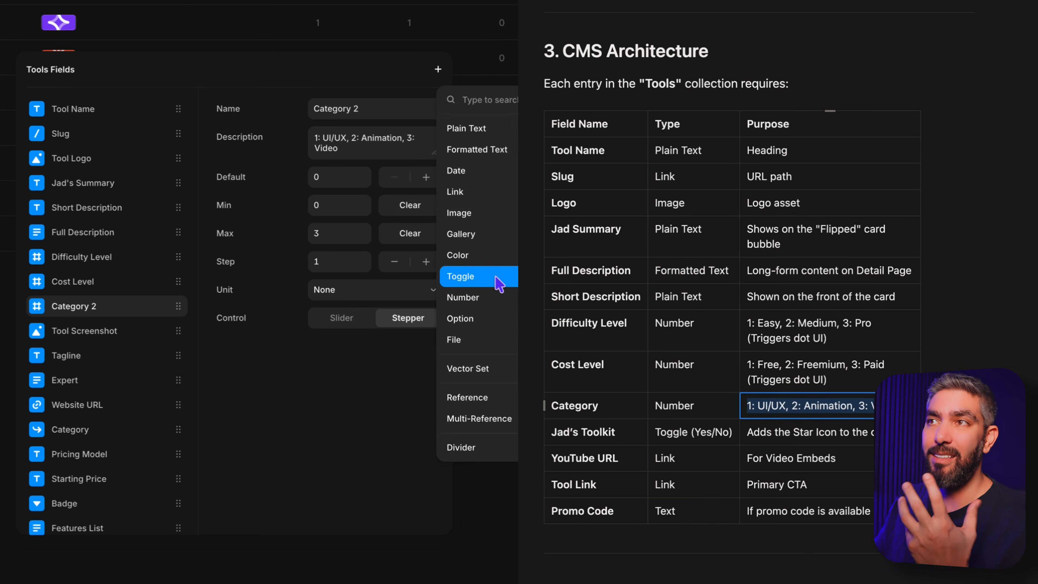
pyautogui.click(456, 273)
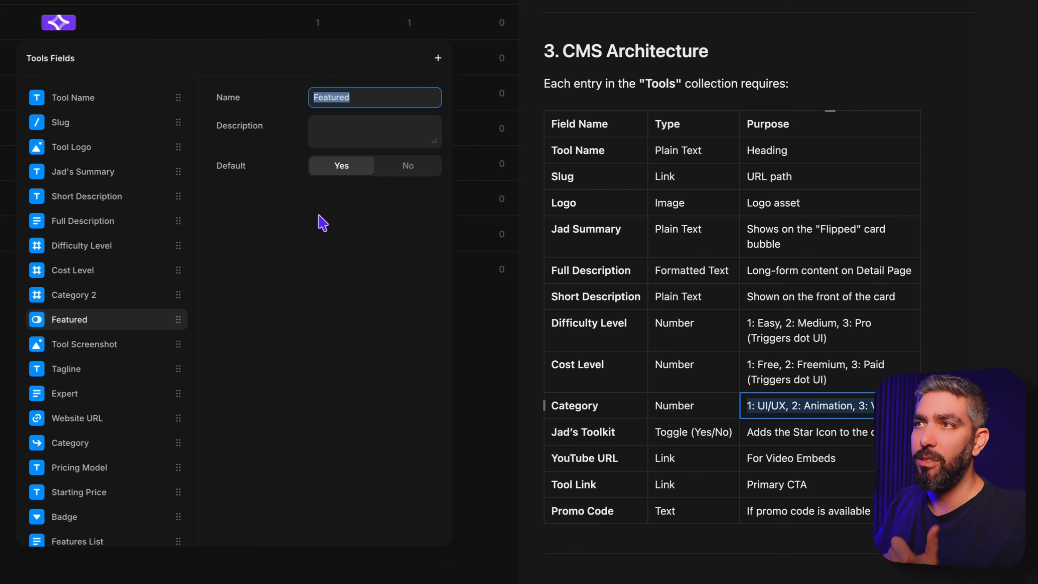
pyautogui.write('JAd')
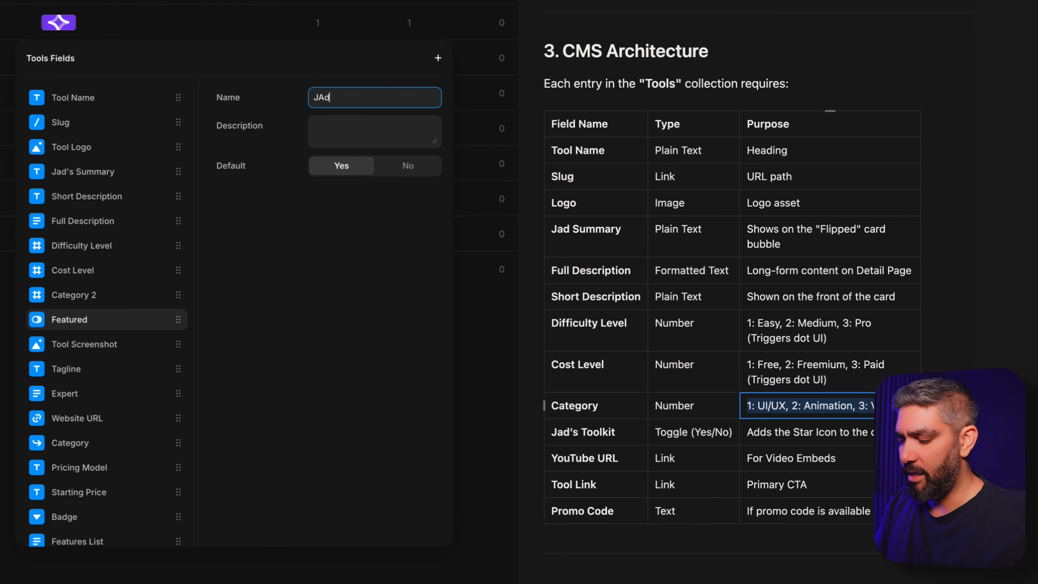
pyautogui.write("'s Tool")
pyautogui.tripleClick(856, 432)
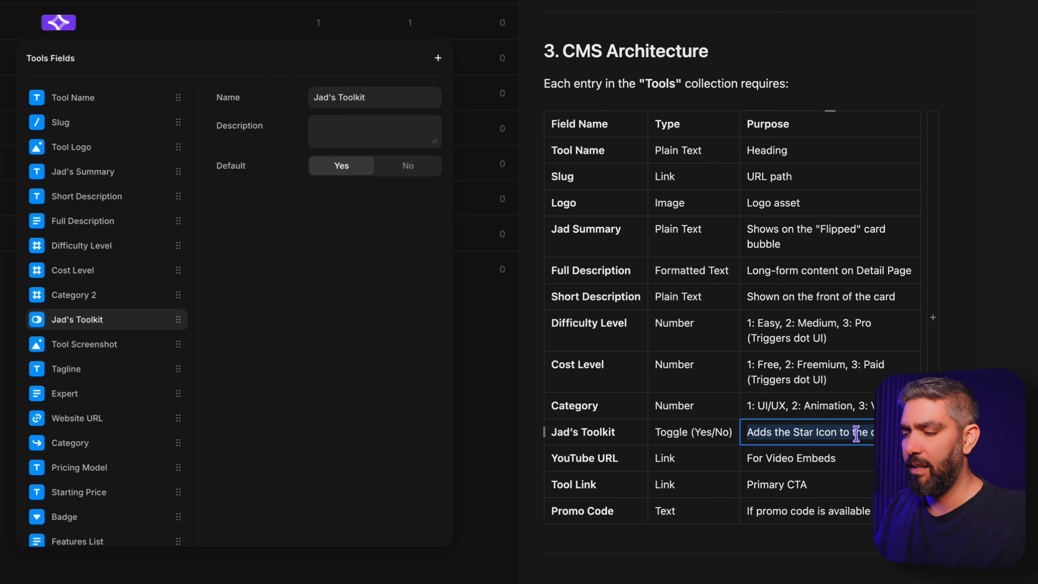
pyautogui.click(368, 130)
pyautogui.write('Adds the Star Icon to the card')
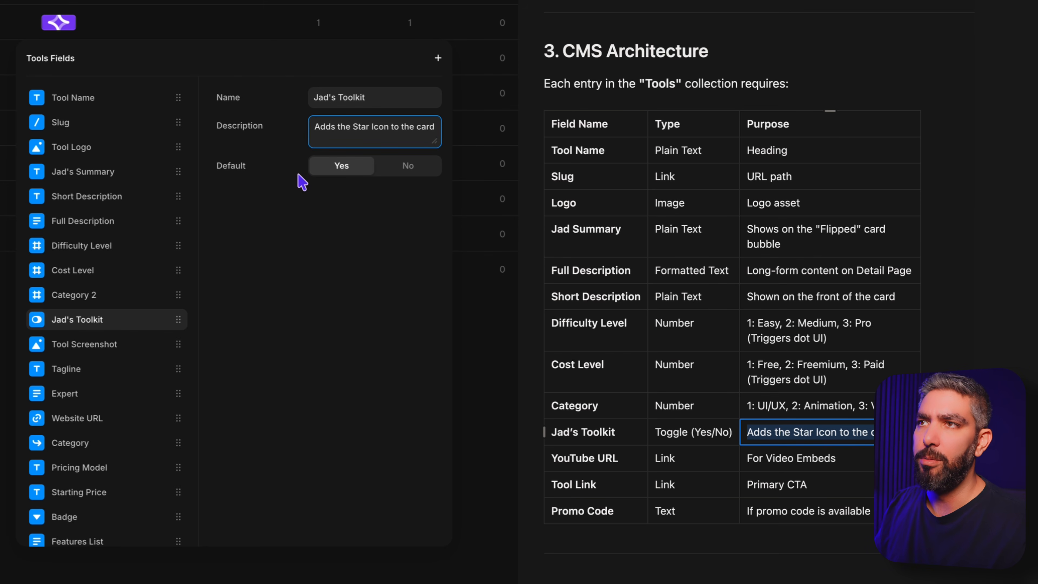
pyautogui.click(423, 178)
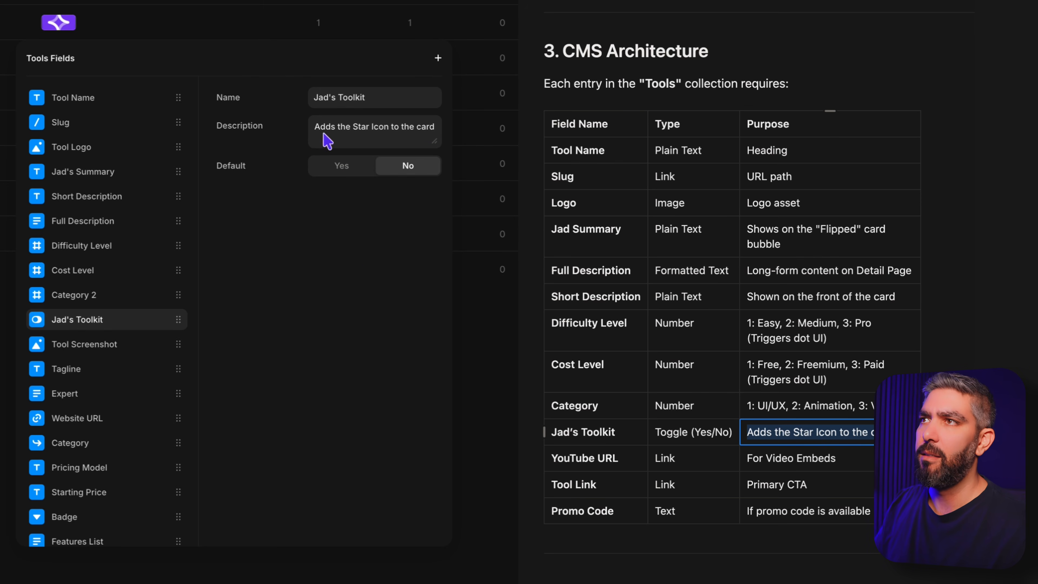
# Step: Add link fields "Youtube URL" and "Tool Link" plus a plain text field "Promo Code" below the toolkit toggle, and finish editing the fields
pyautogui.click(438, 60)
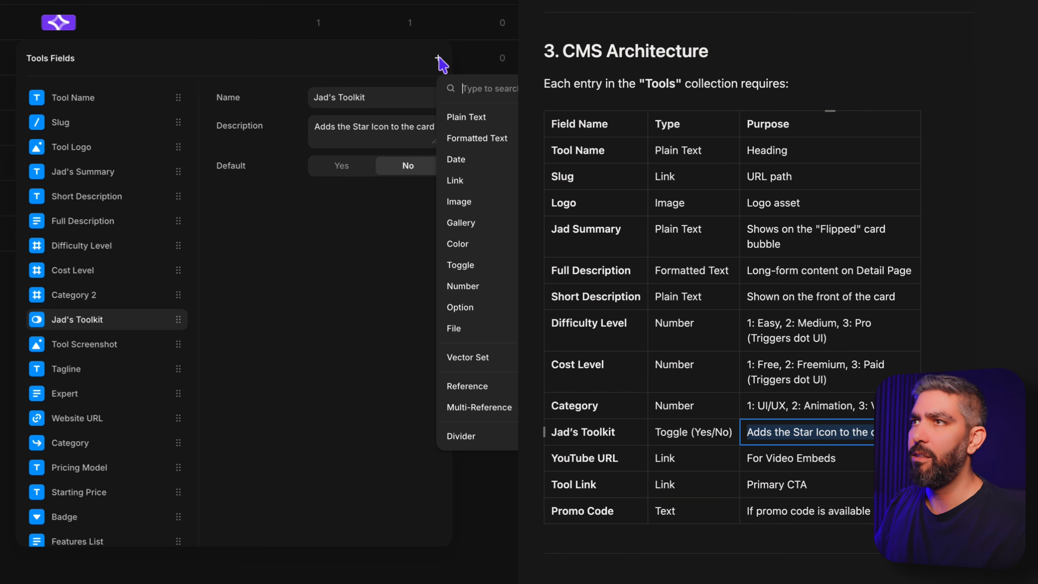
pyautogui.click(475, 192)
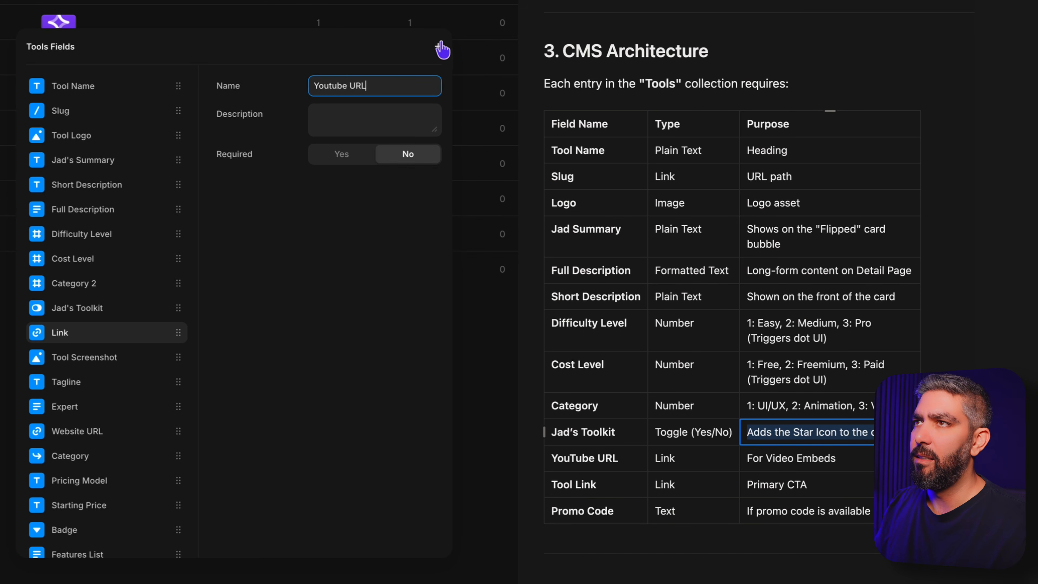
pyautogui.click(441, 45)
pyautogui.click(454, 169)
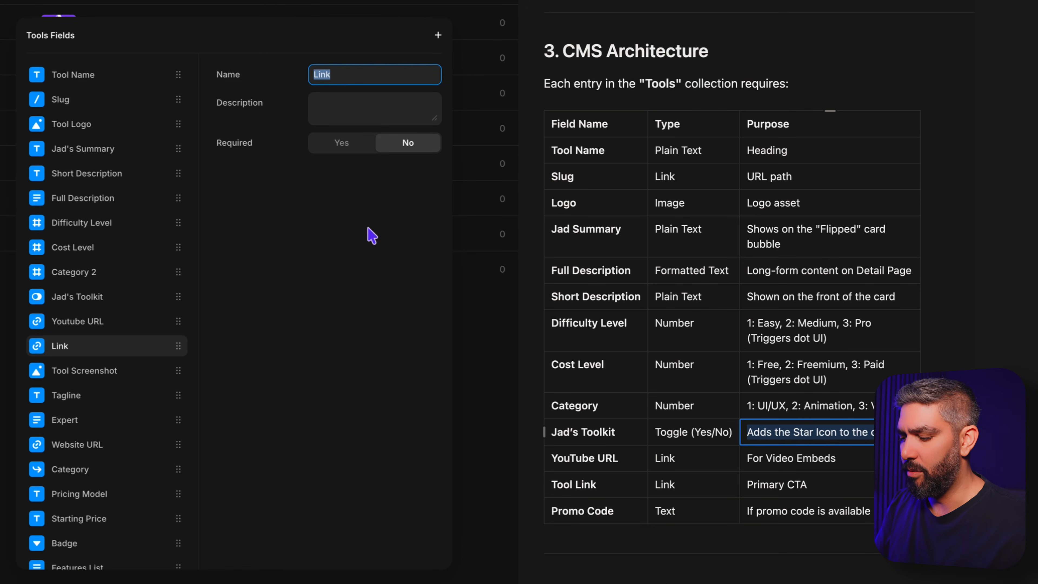
pyautogui.write('Tool Link')
pyautogui.click(438, 35)
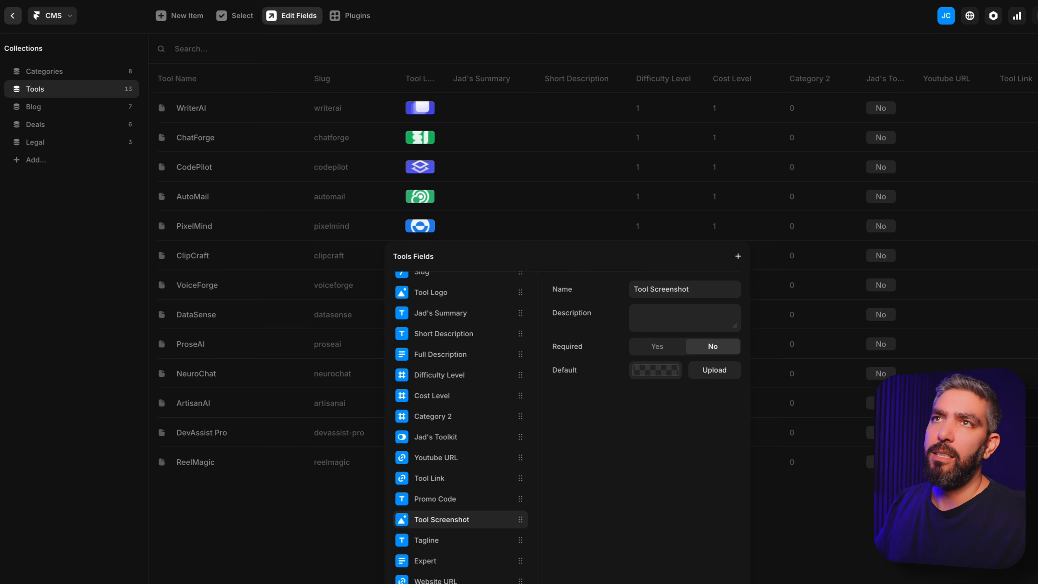
pyautogui.press('Escape')
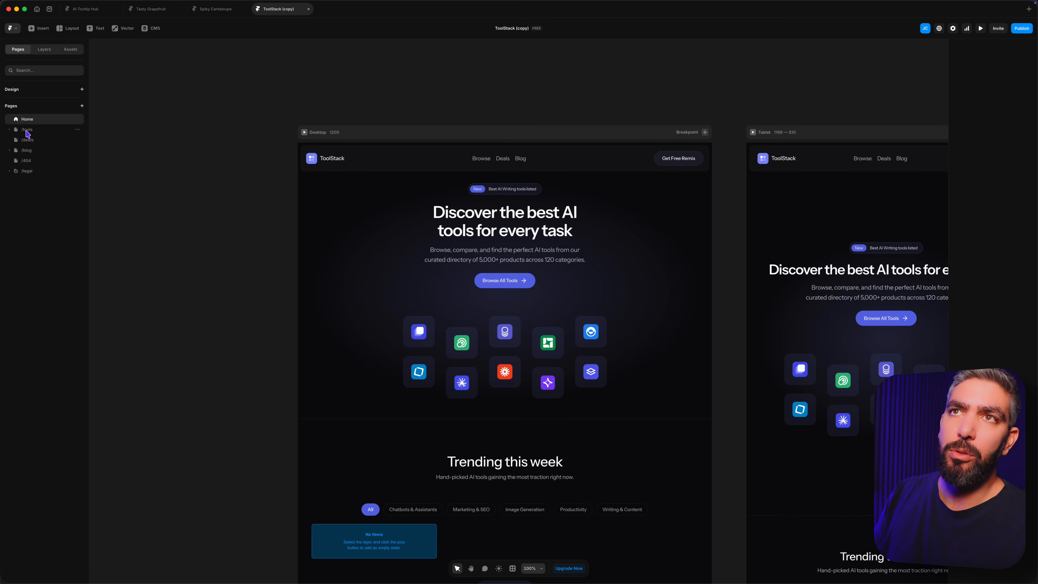
# Step: Open the /tools page and its Tools detail page to review the template's layout
pyautogui.click(35, 133)
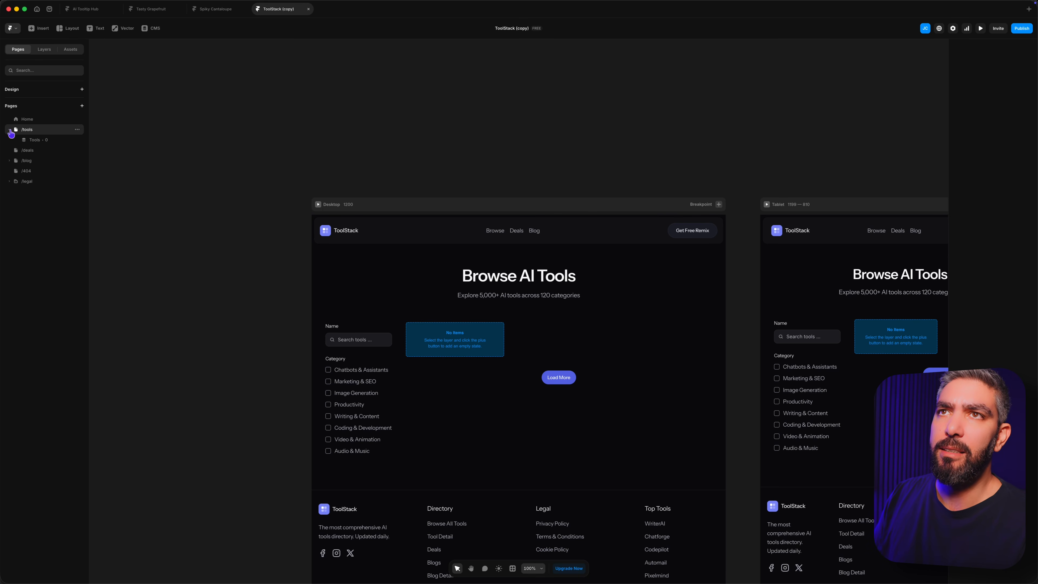
pyautogui.click(39, 142)
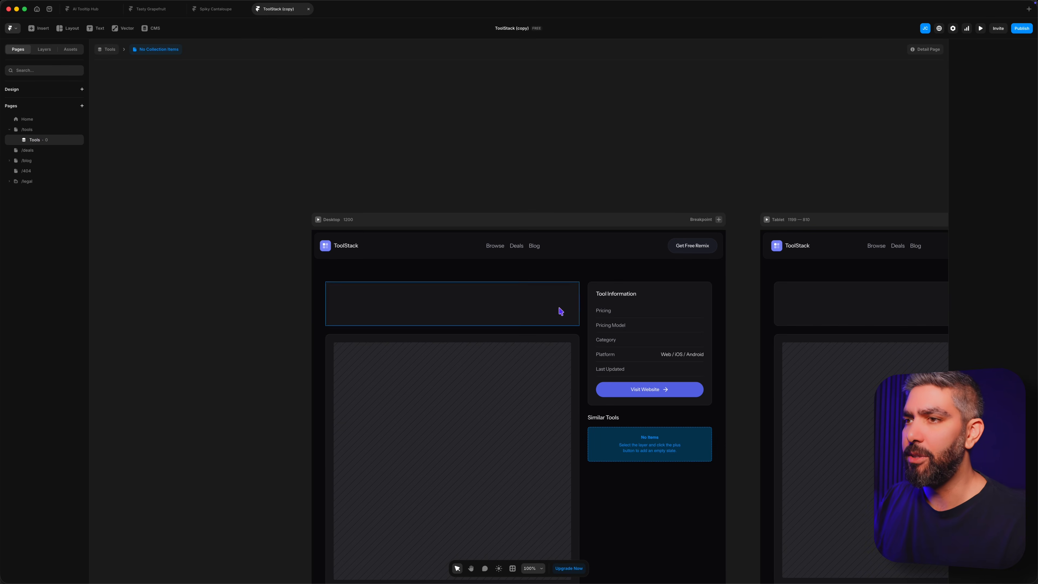
pyautogui.scroll(-5, 558, 309)
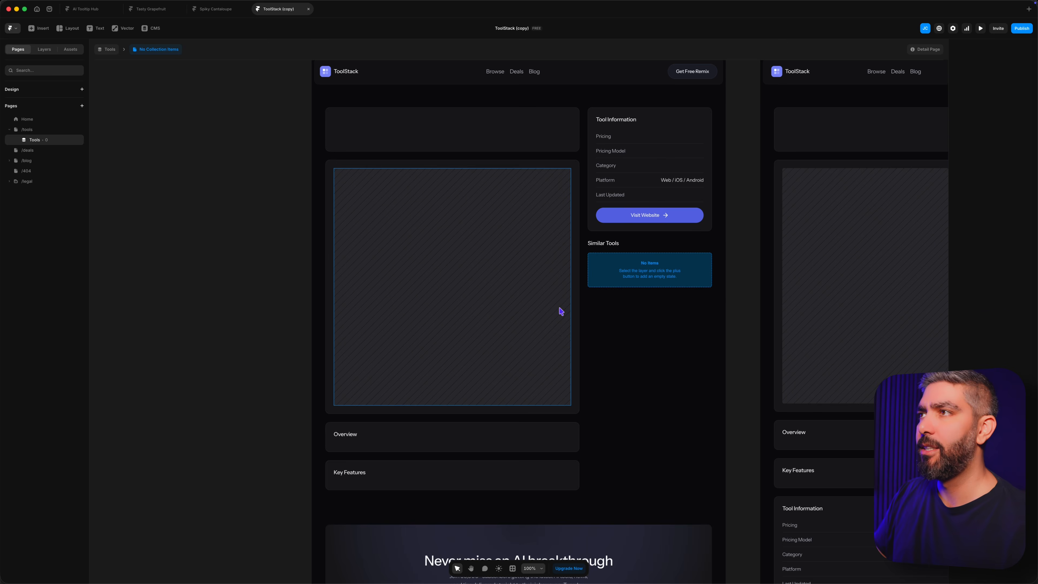
pyautogui.scroll(3, 560, 312)
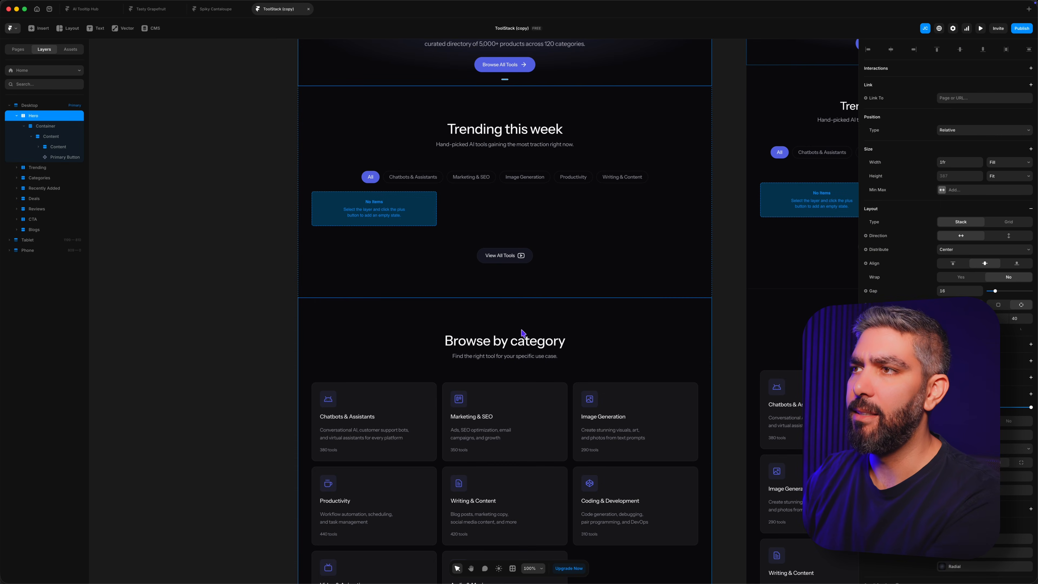
# Step: Remove the Trending, Categories, Deals and Reviews sections from the Home page
pyautogui.click(567, 337)
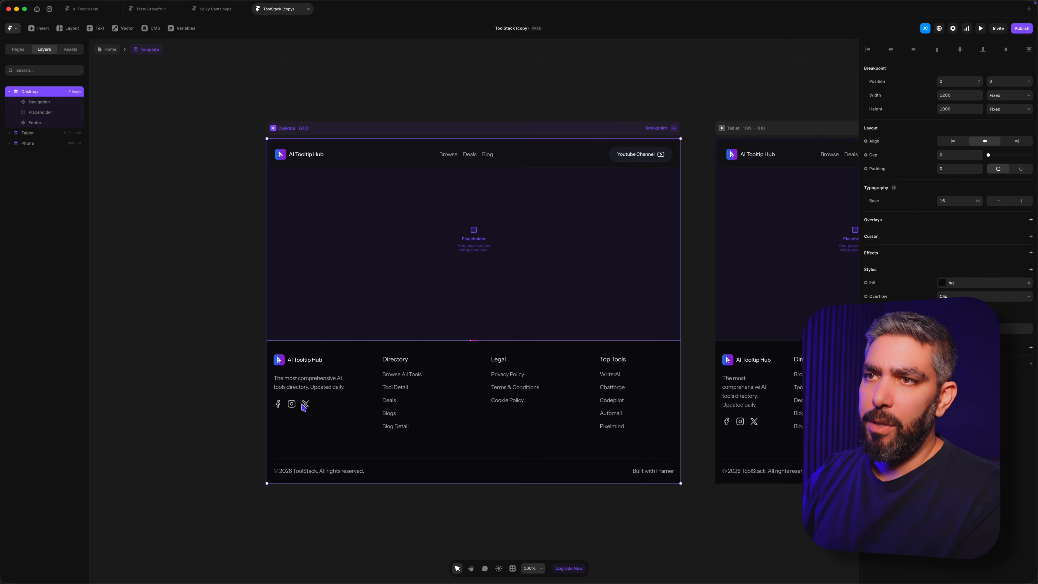
pyautogui.doubleClick(278, 405)
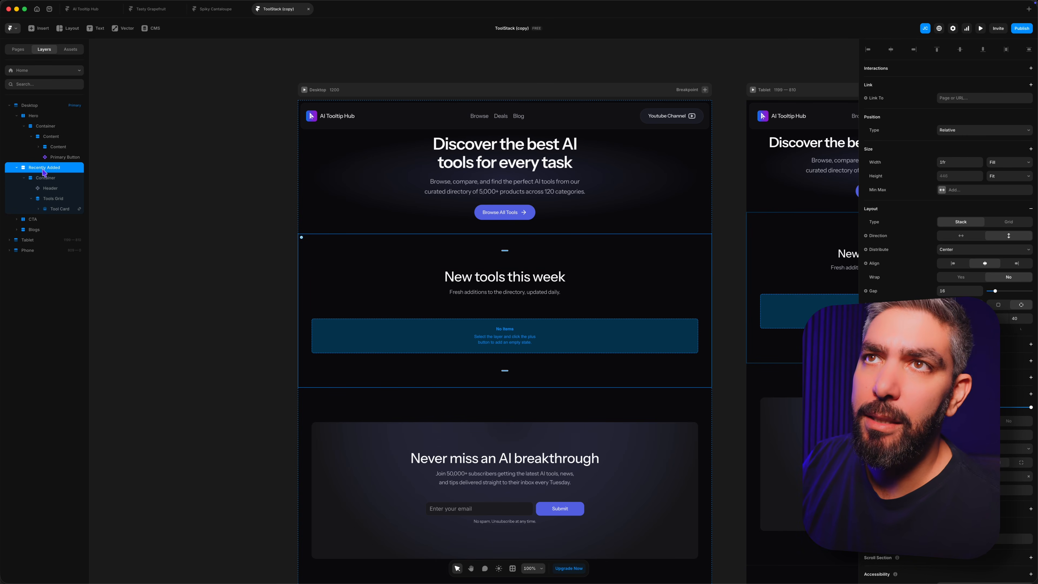
# Step: Copy the custom ToolCard from the Tasty Grapefruit project into the Tool Card layer of the ToolStack copy's Tools Grid
pyautogui.click(493, 331)
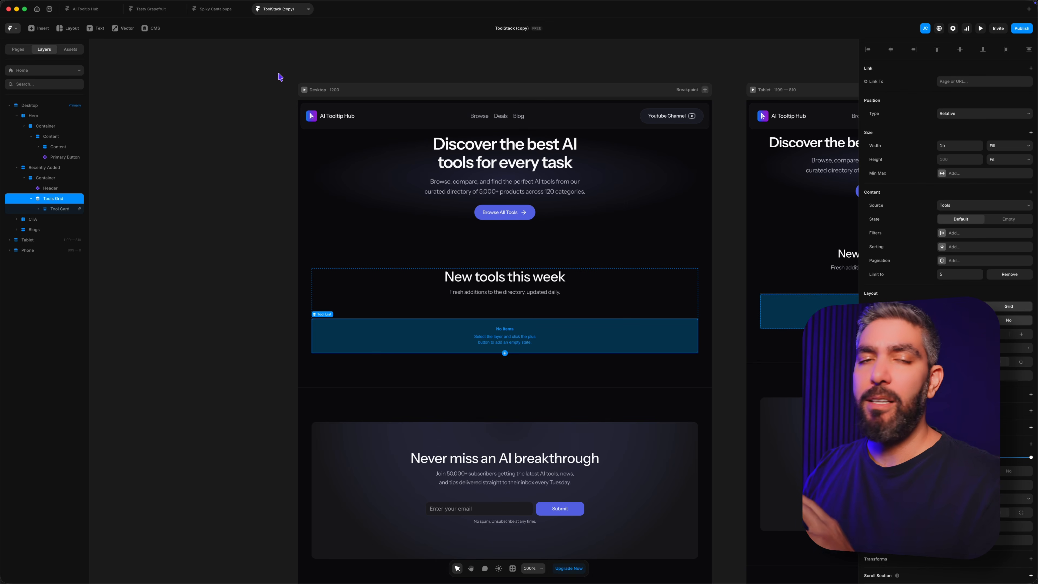
pyautogui.click(163, 10)
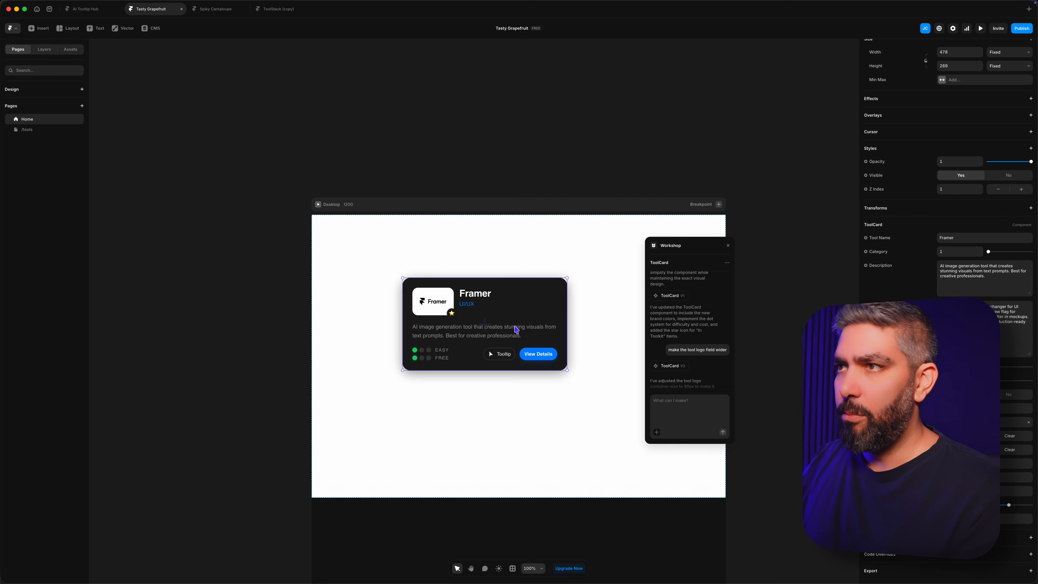
pyautogui.click(276, 9)
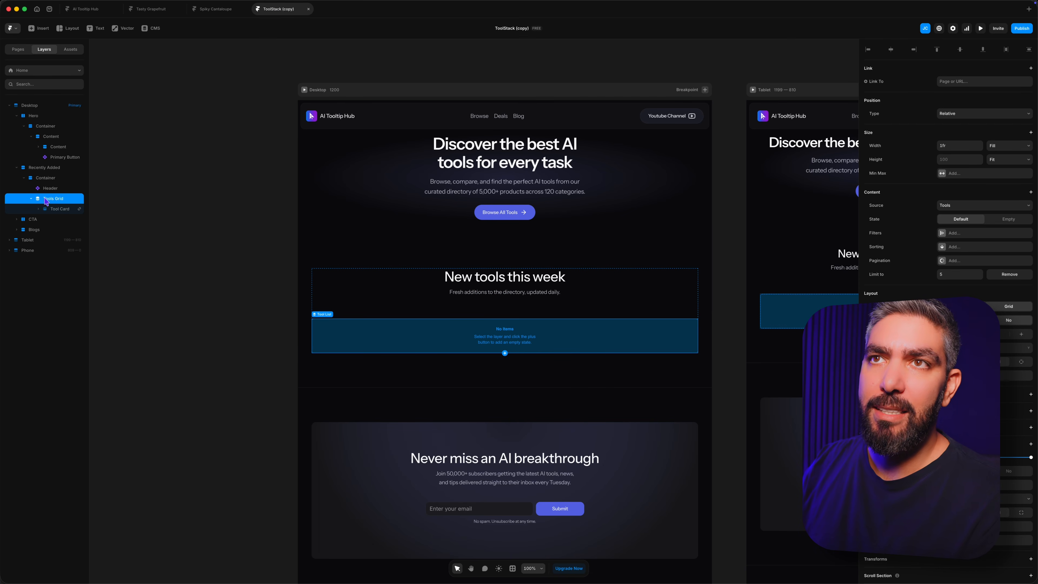
pyautogui.press('super+v')
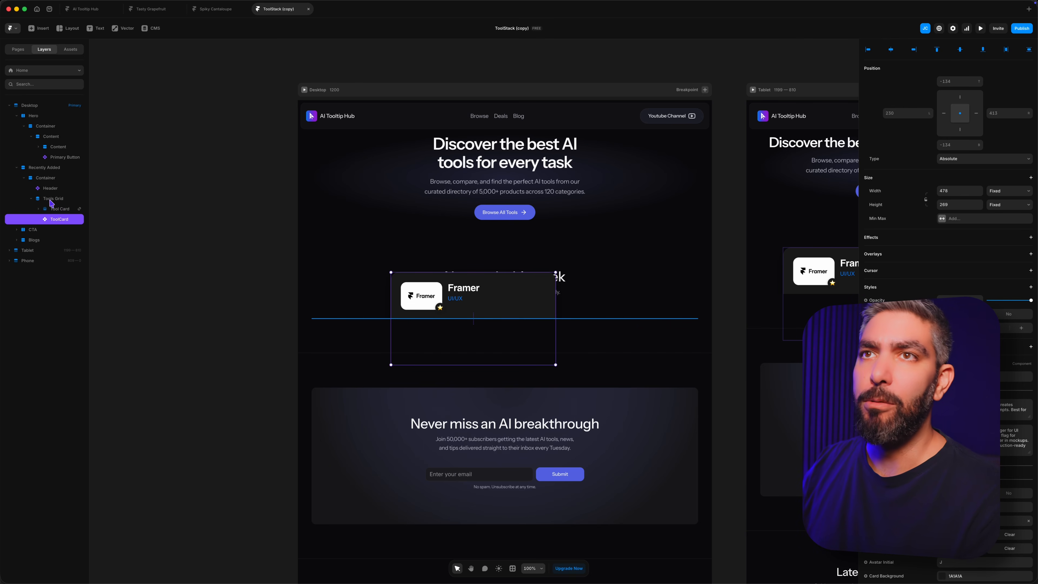
pyautogui.moveTo(59, 204); pyautogui.dragTo(60, 208)
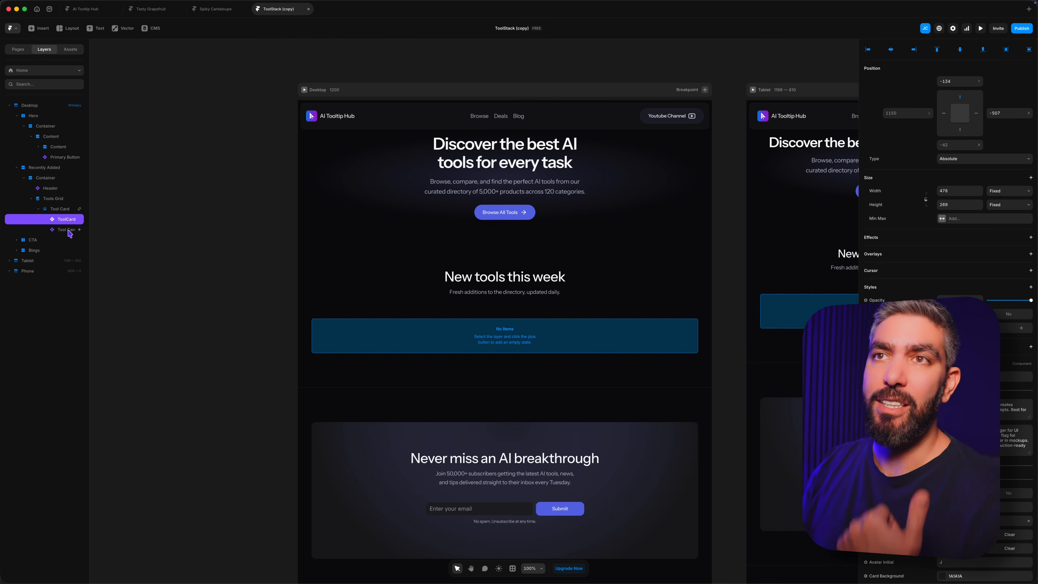
# Step: Delete the template's original card component from the Tool Card layer, keeping the pasted ToolCard, and select the Tools Grid
pyautogui.click(69, 230)
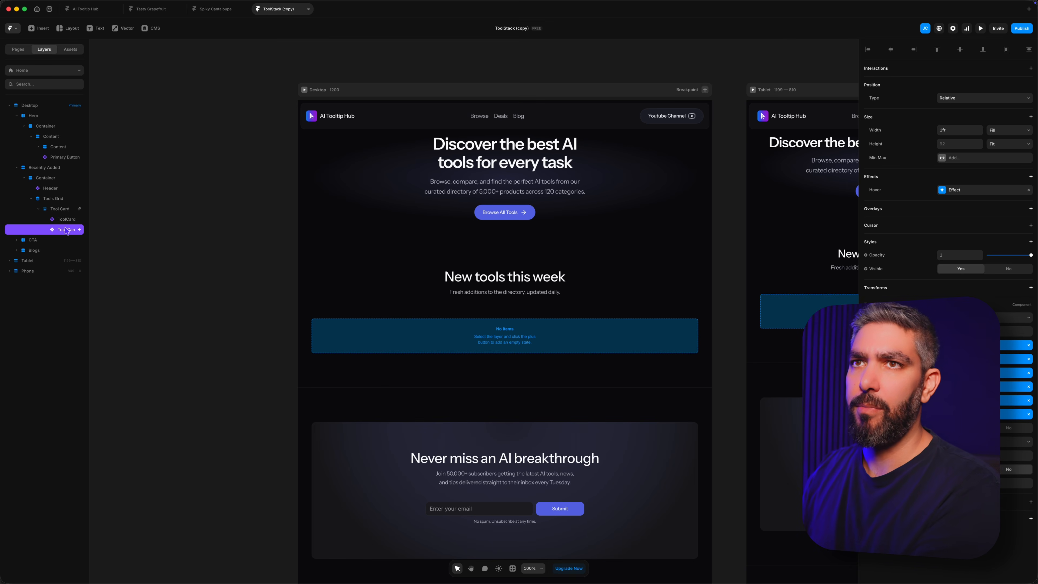
pyautogui.press('Delete')
pyautogui.click(69, 221)
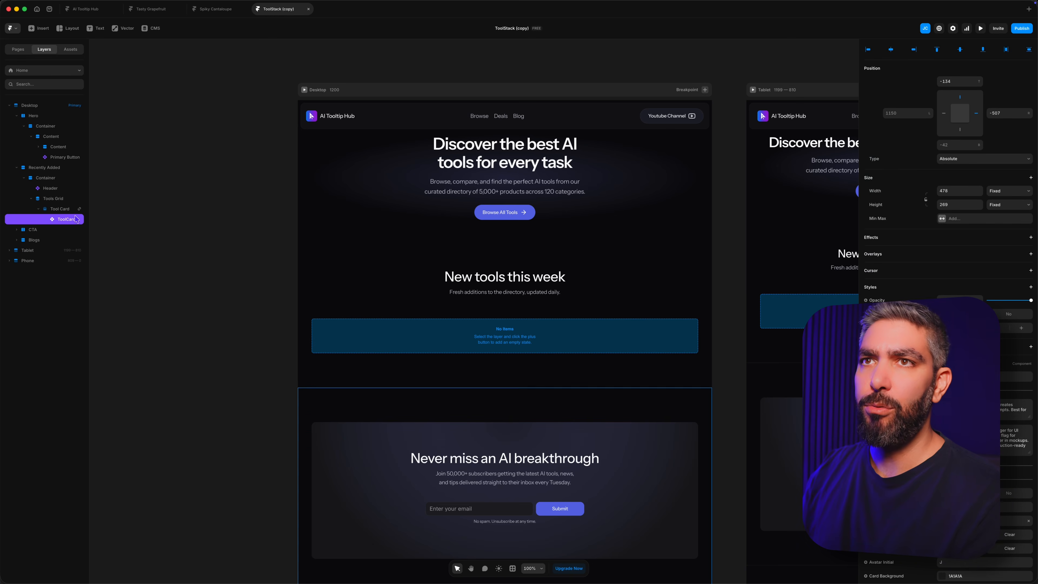
pyautogui.click(67, 210)
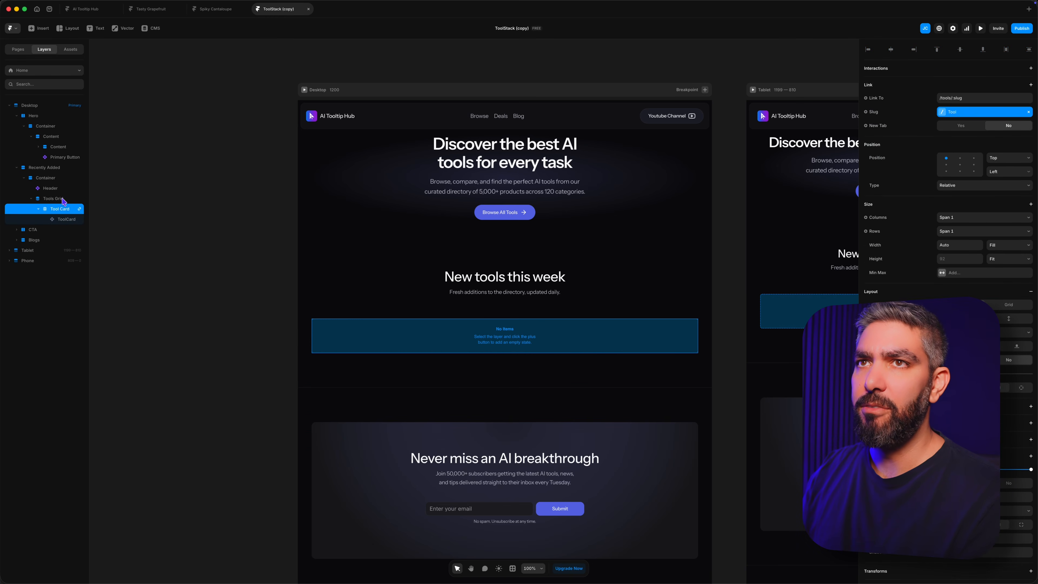
pyautogui.click(64, 200)
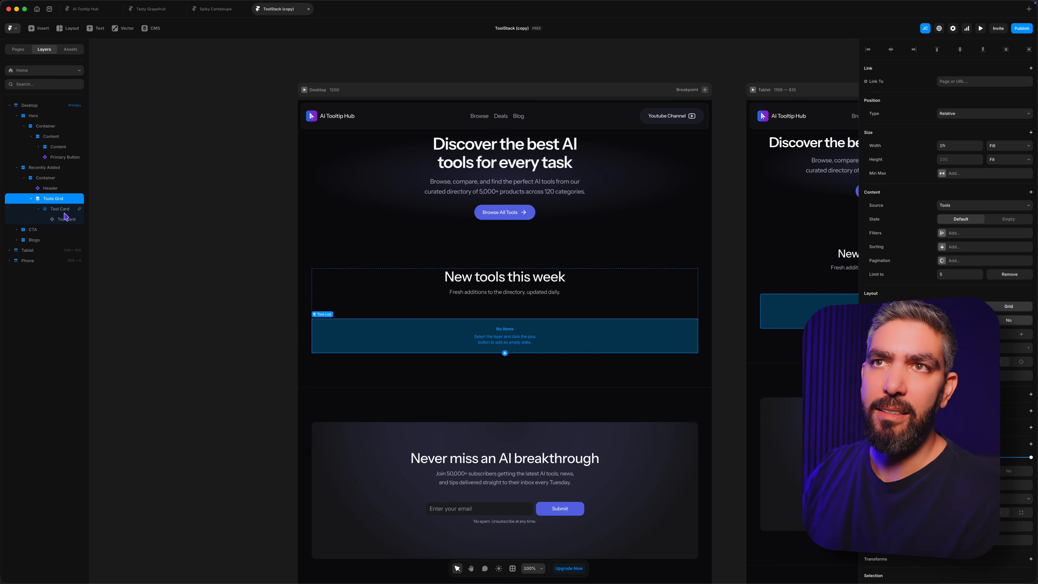
# Step: Create a Tools CMS item named Framer with its logo, a personal summary and the short description "Pro UIUX tool with powerful ai capabilities and a complete builder."
pyautogui.click(147, 31)
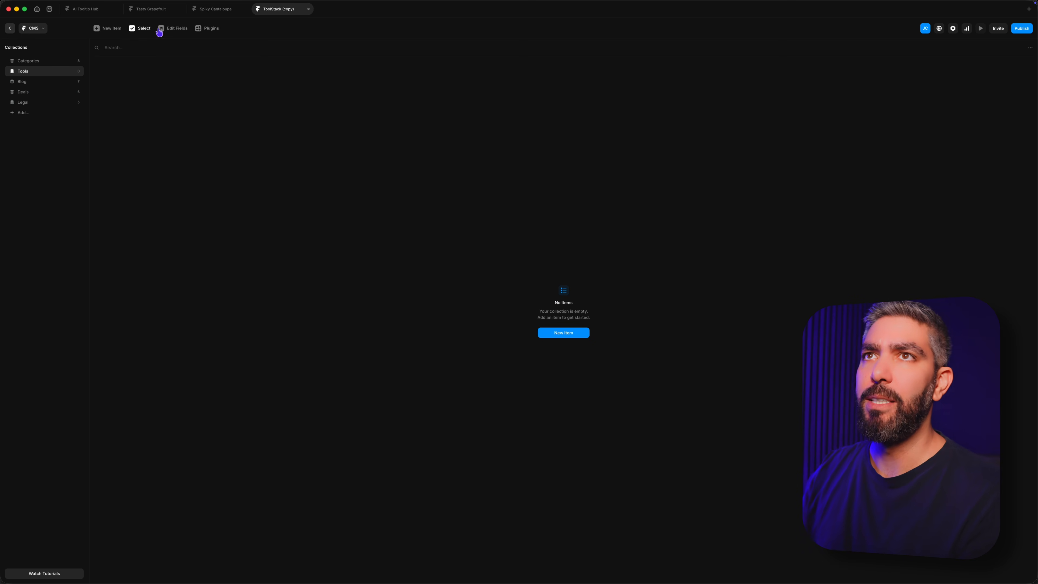
pyautogui.click(110, 29)
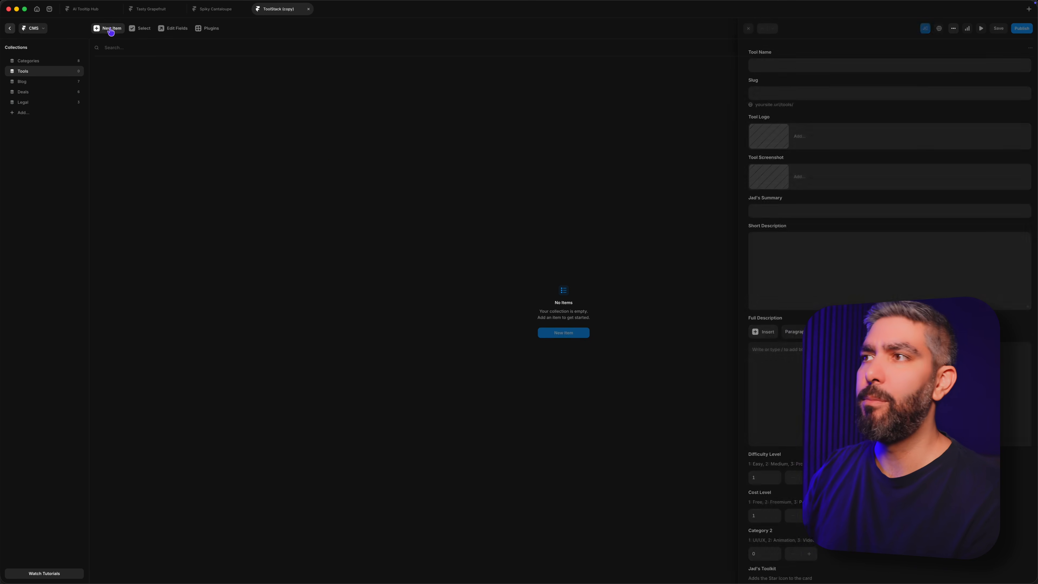
pyautogui.click(785, 65)
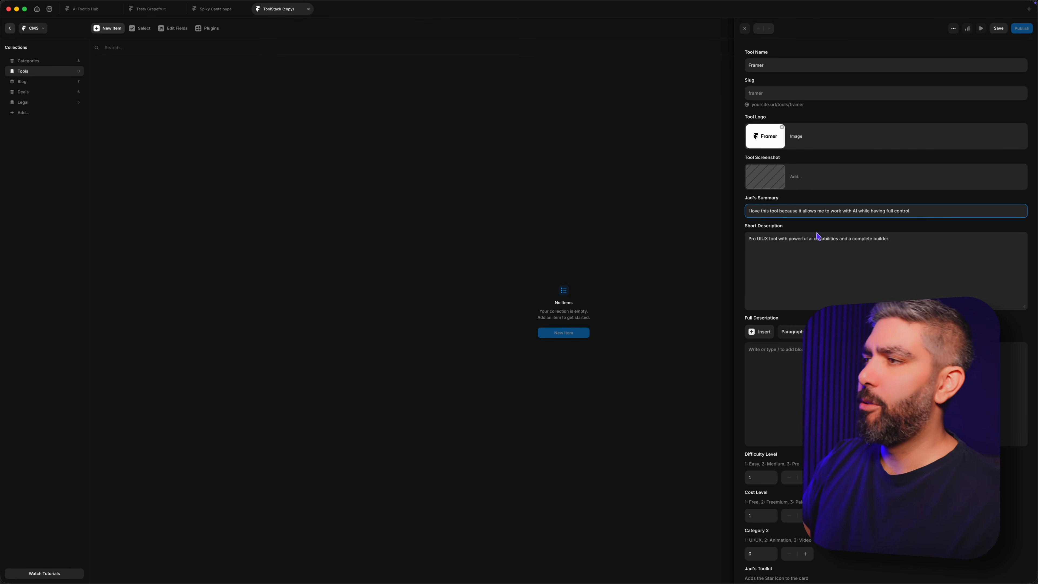
# Step: Set the Framer item's Difficulty Level to 2 and Category 2 to 1, enable the toolkit star option, and save the item
pyautogui.scroll(-5, 796, 450)
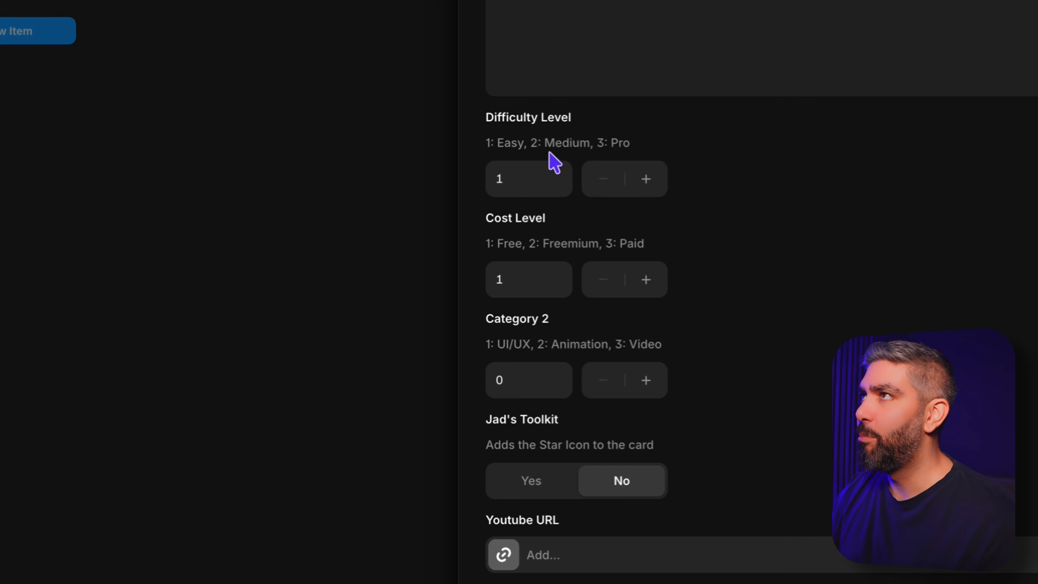
pyautogui.click(650, 176)
pyautogui.click(650, 177)
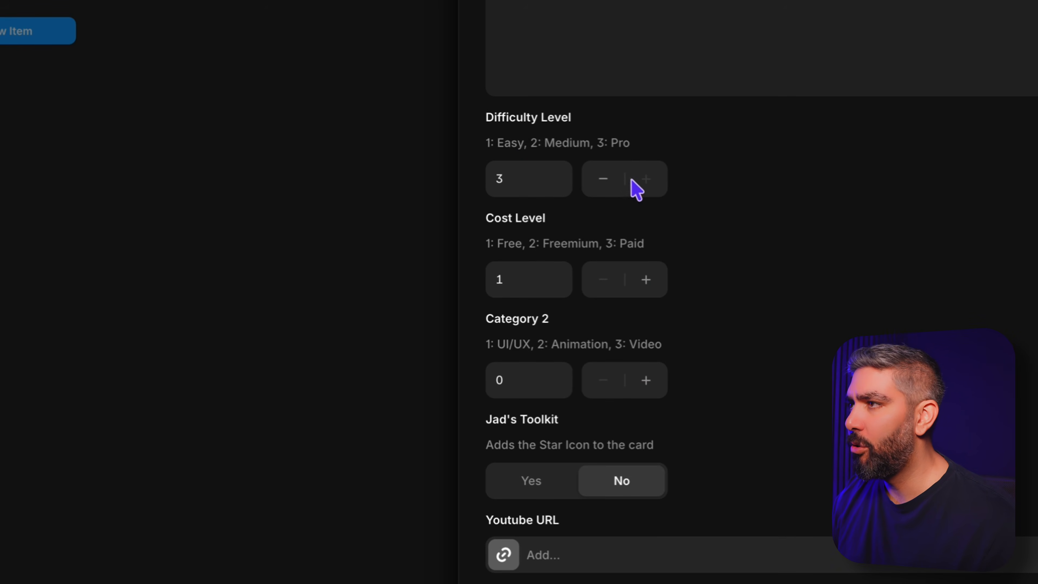
pyautogui.click(610, 179)
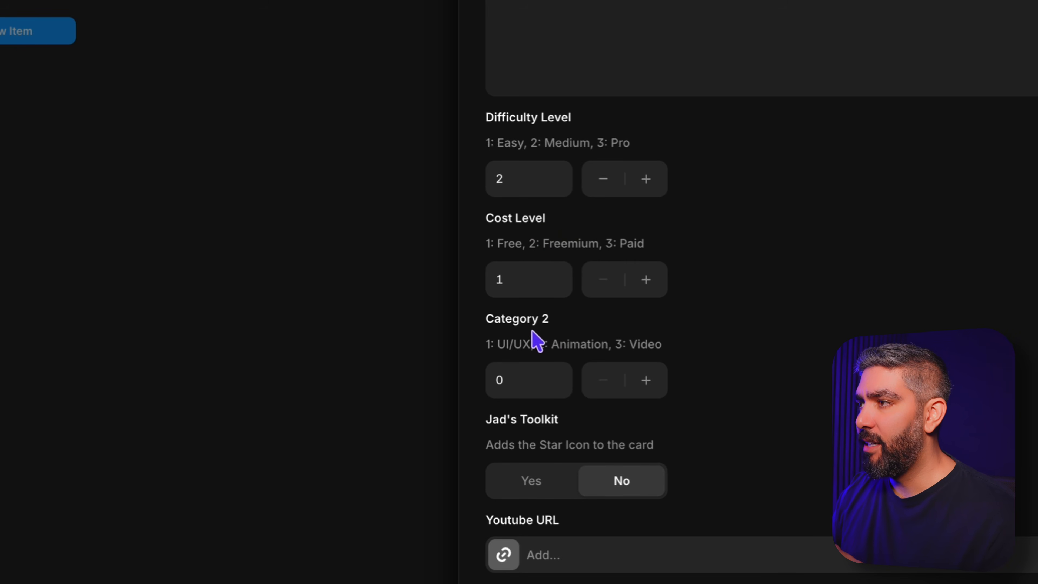
pyautogui.click(640, 388)
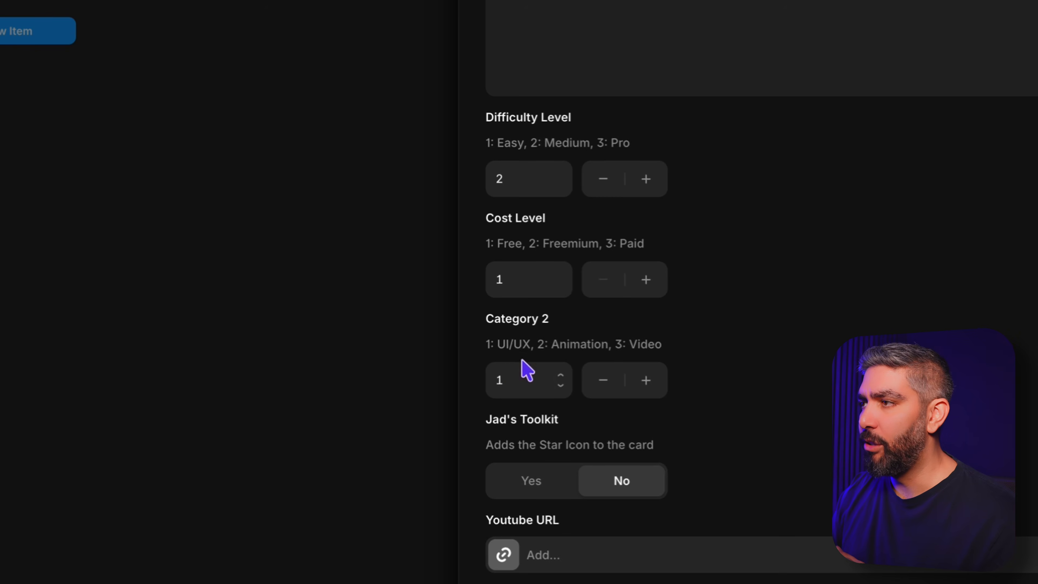
pyautogui.scroll(-10, 756, 435)
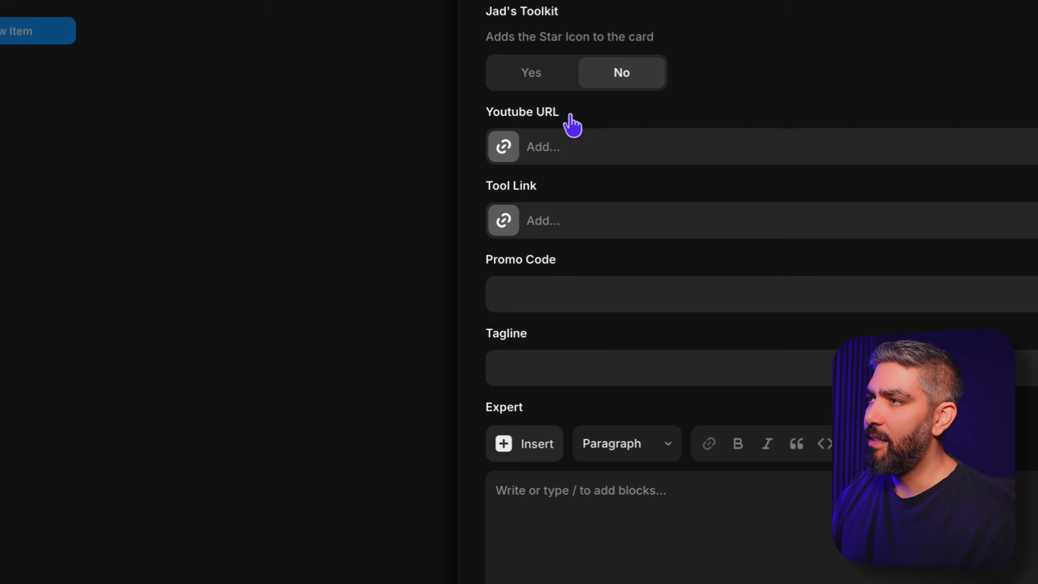
pyautogui.click(533, 73)
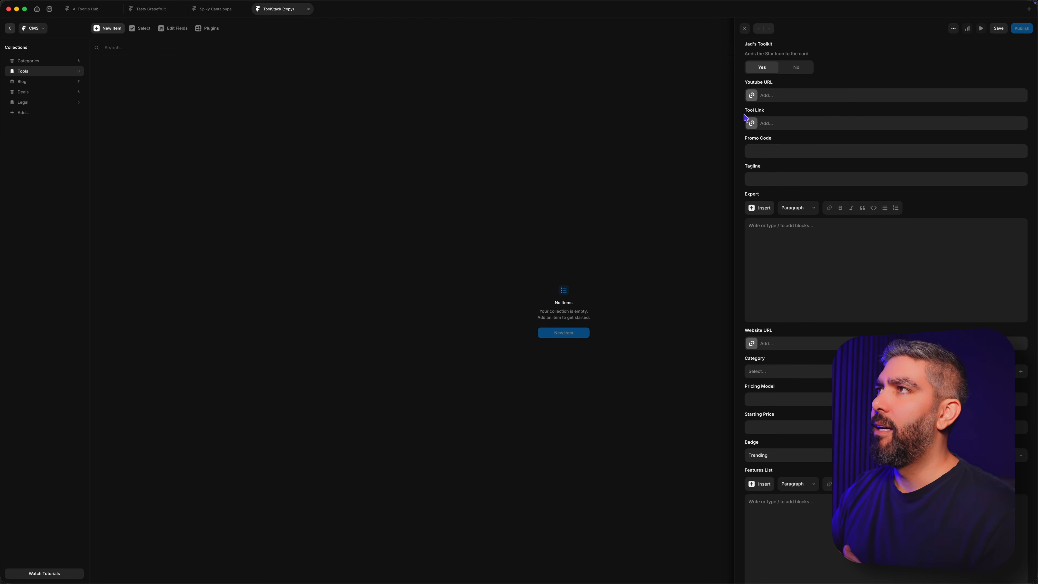
pyautogui.click(1000, 28)
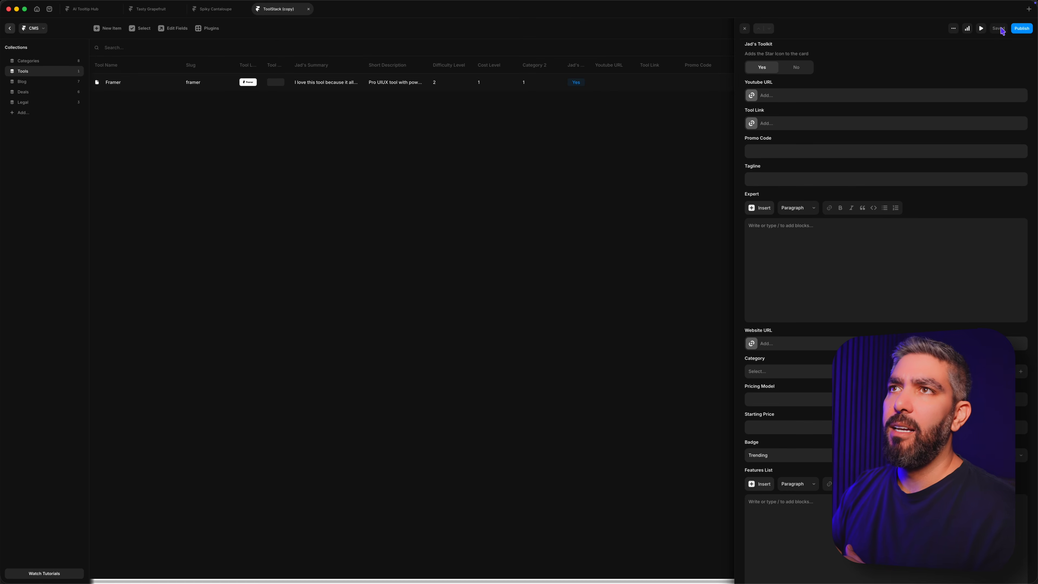
pyautogui.click(412, 142)
pyautogui.click(159, 84)
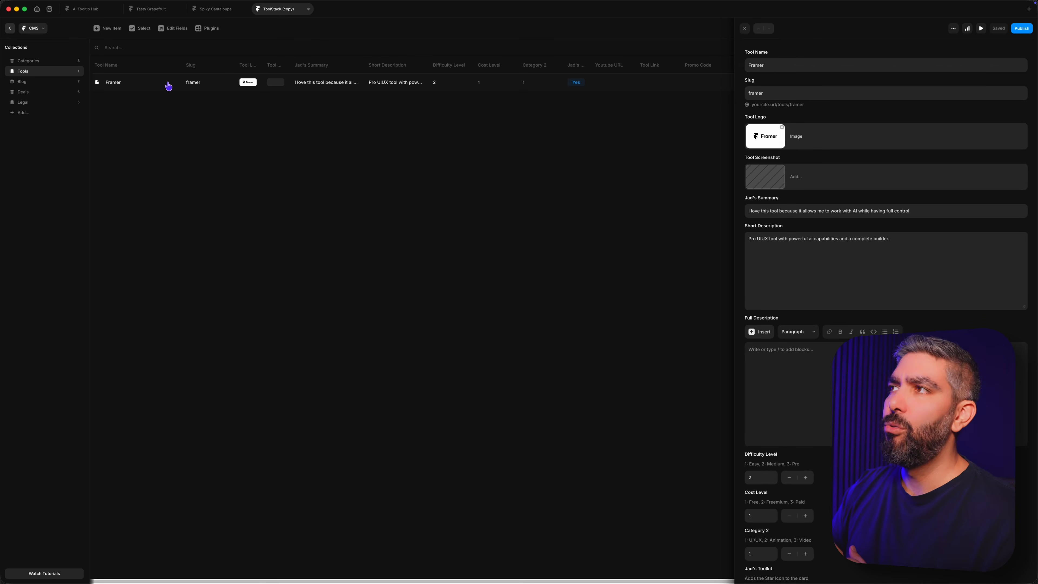
pyautogui.click(274, 173)
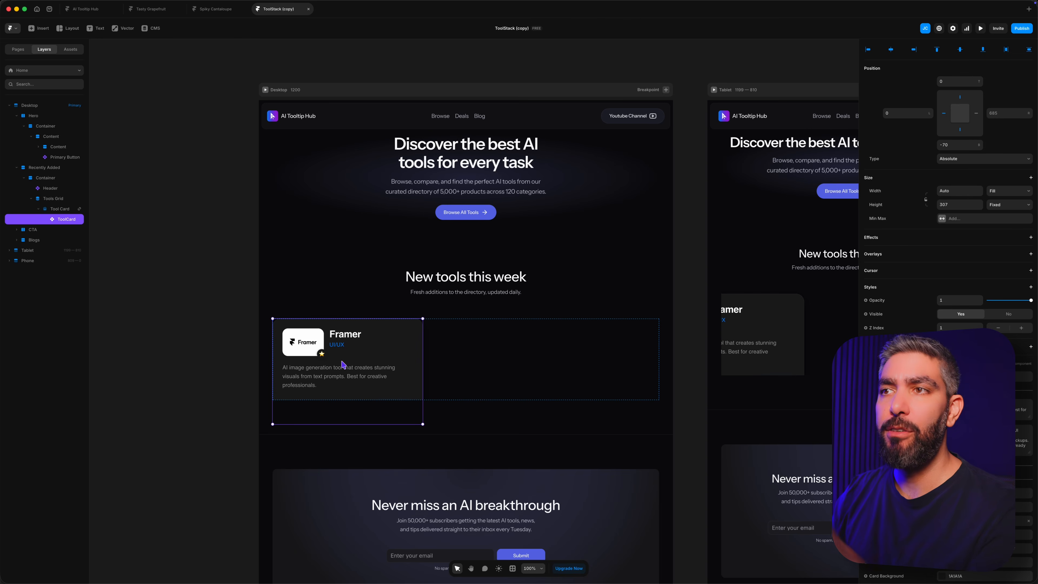
# Step: Retitle the home page's tools section header as the creator's first name followed by "'s Collection", and clear its subtitle
pyautogui.click(476, 212)
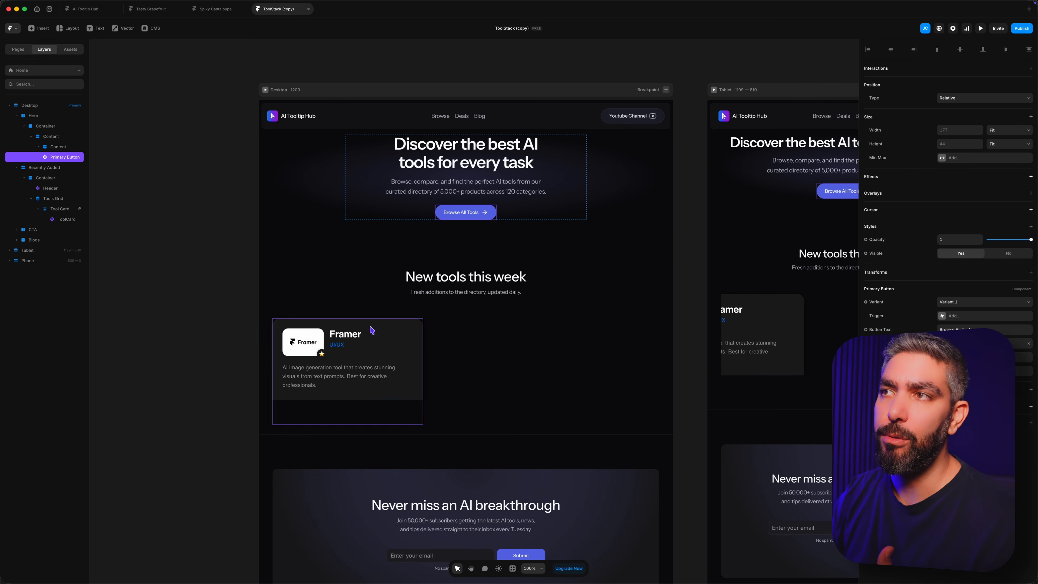
pyautogui.click(468, 281)
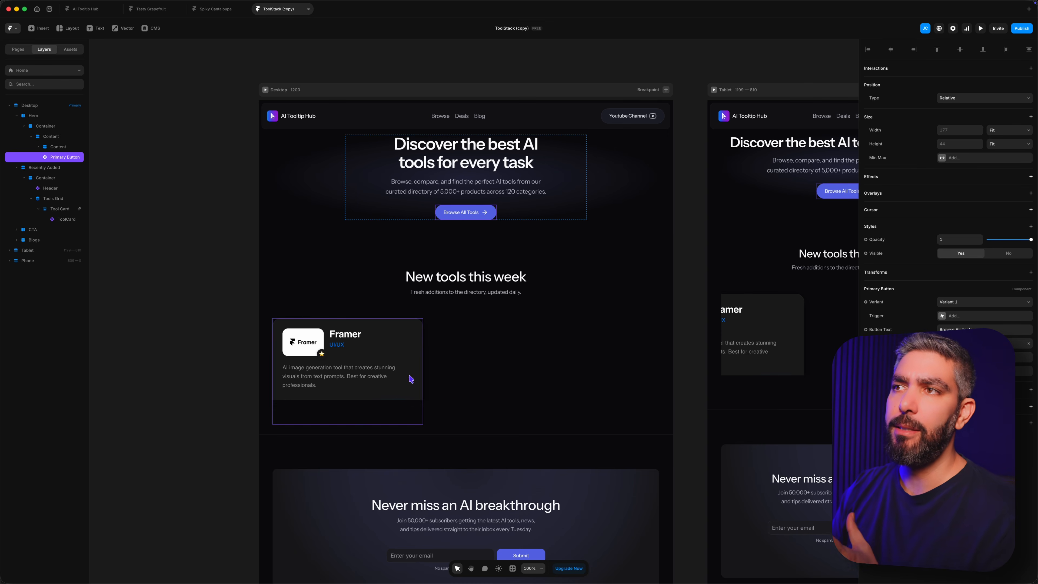
pyautogui.click(981, 359)
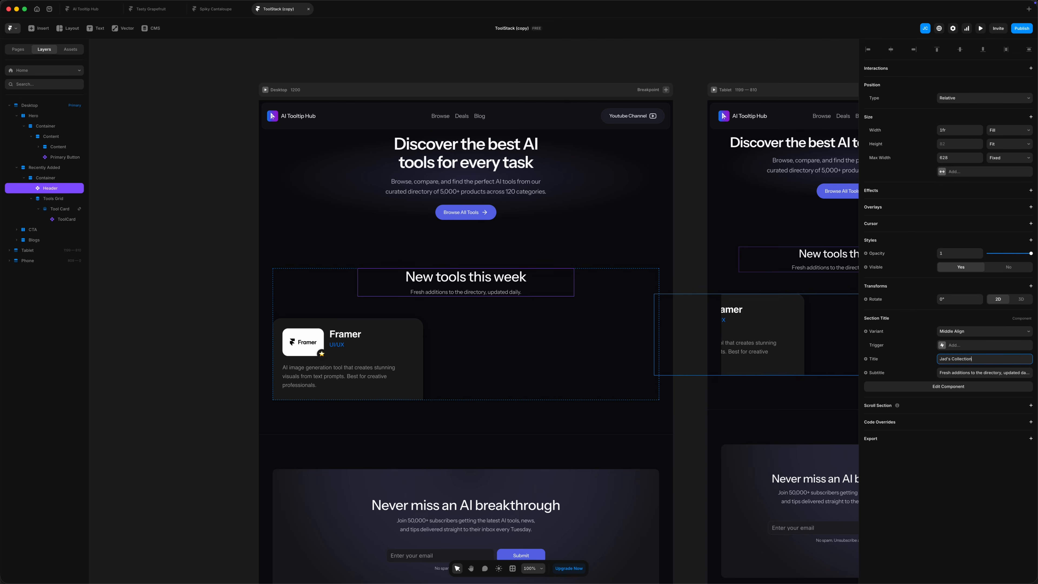
pyautogui.press('Return')
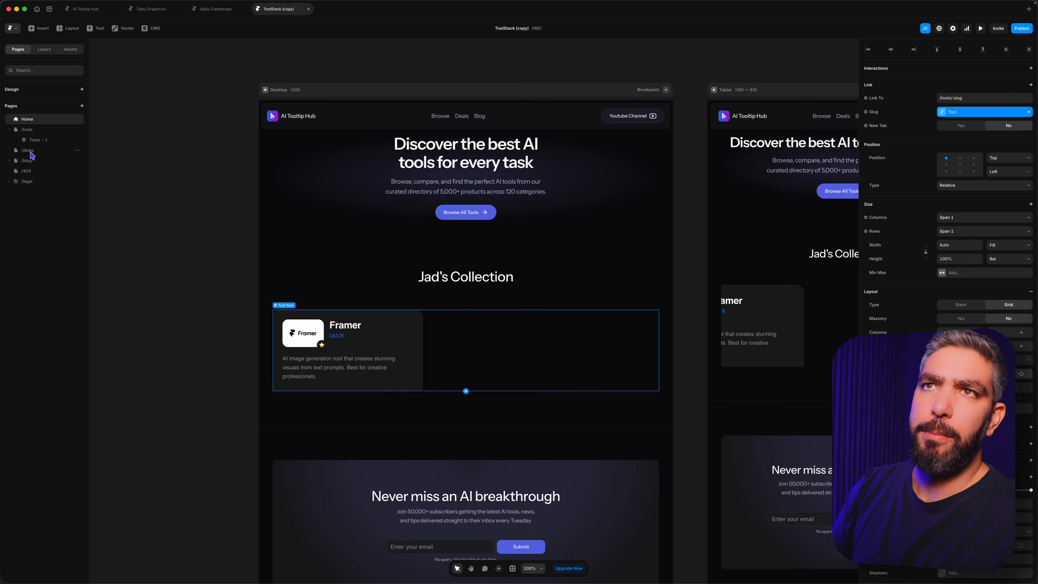
# Step: Open the /tools page and enter its Tool Card component for editing
pyautogui.click(31, 135)
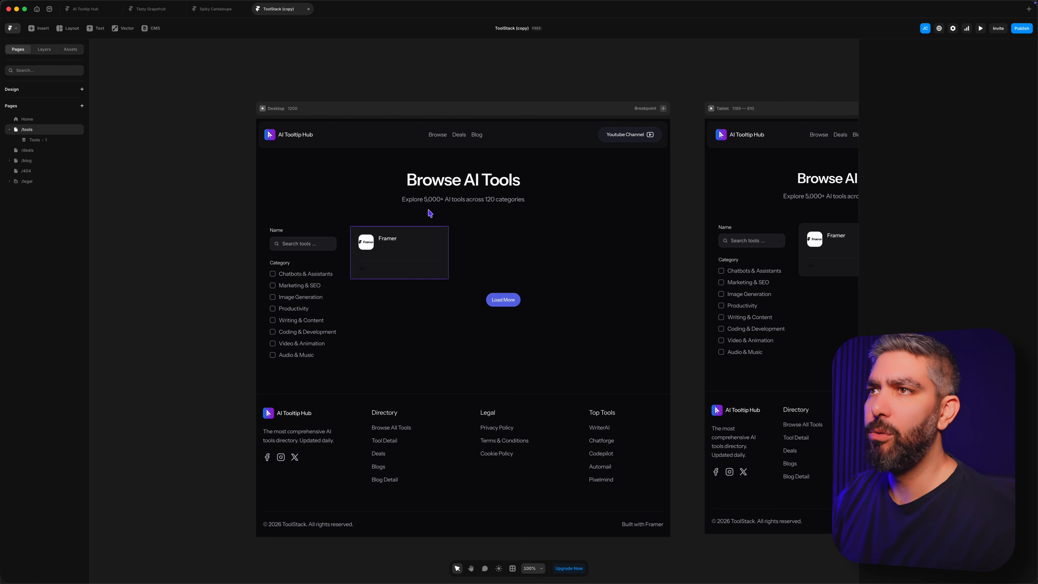
pyautogui.click(398, 257)
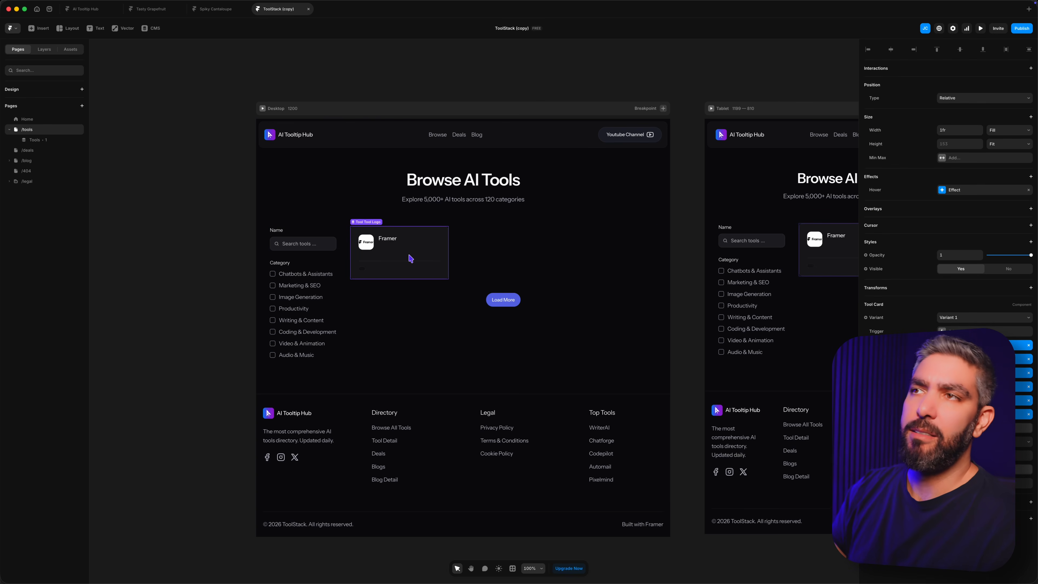
pyautogui.doubleClick(401, 253)
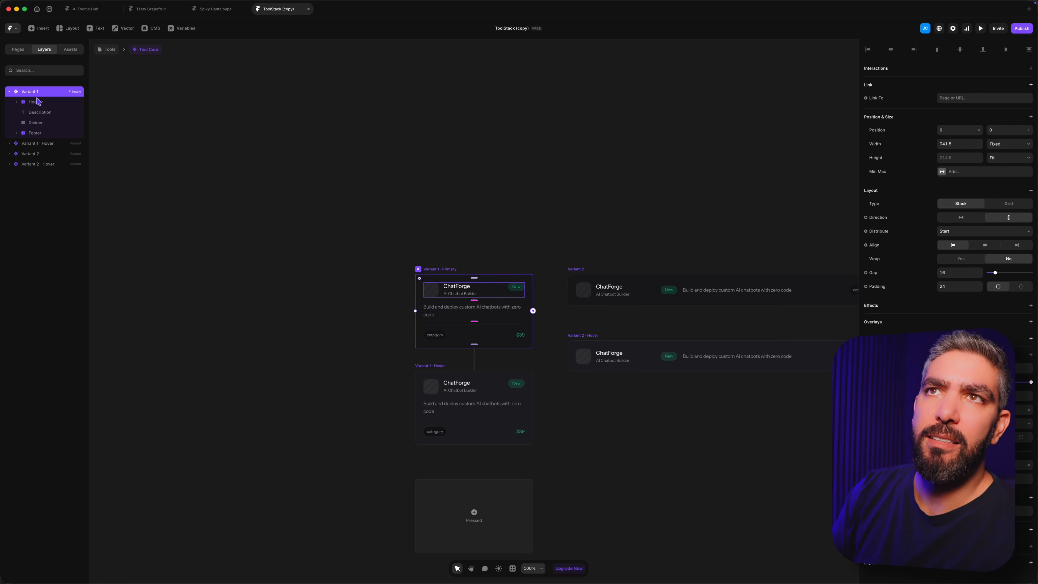
# Step: Delete the header, description, divider and footer from the Tool Card component's Variant 1, leaving the variant empty
pyautogui.click(37, 101)
pyautogui.keyDown('shift'); pyautogui.click(42, 164); pyautogui.keyUp('shift')
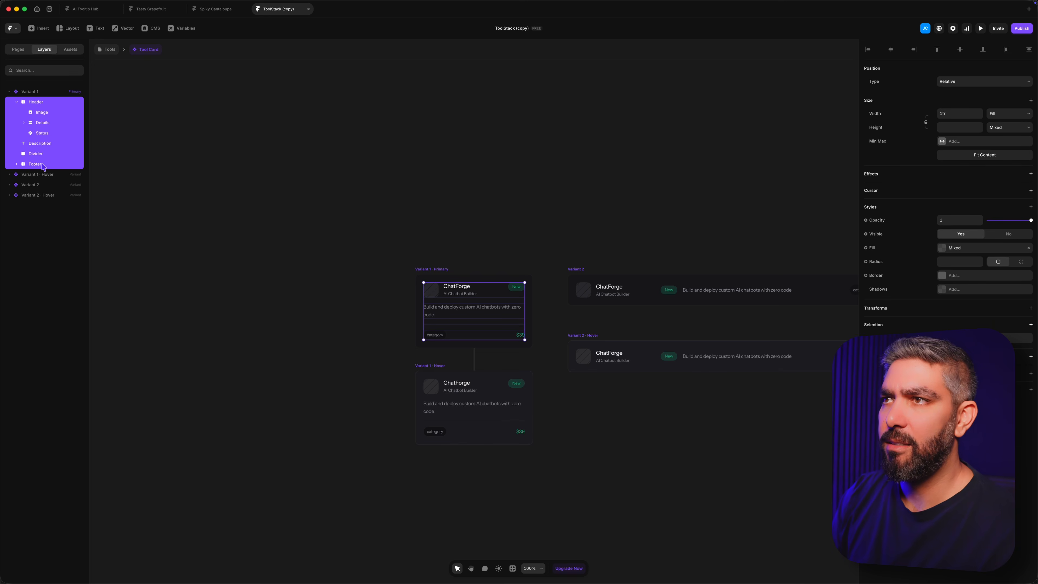
pyautogui.click(41, 93)
pyautogui.click(253, 237)
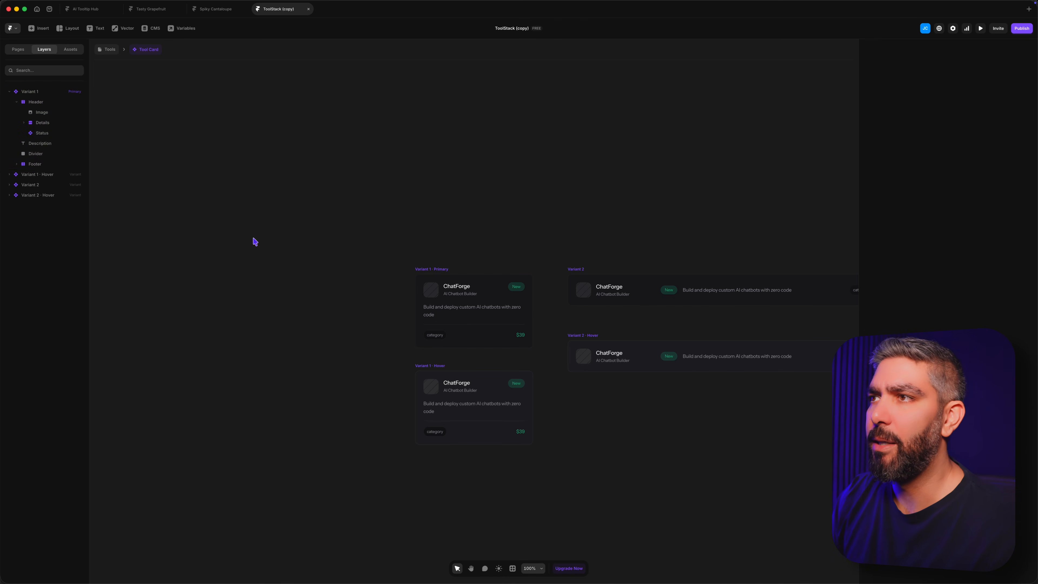
pyautogui.click(495, 314)
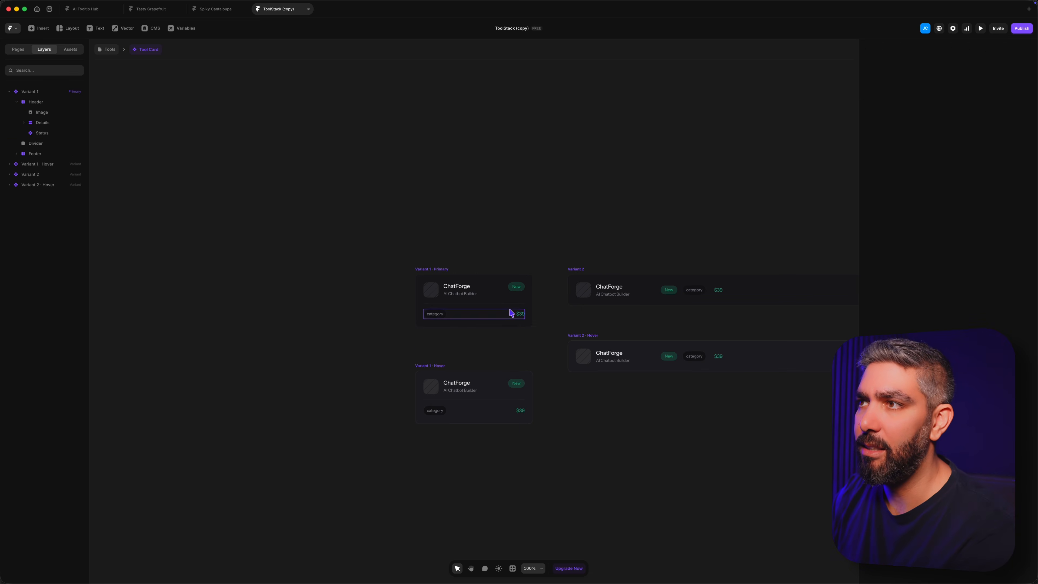
pyautogui.click(38, 96)
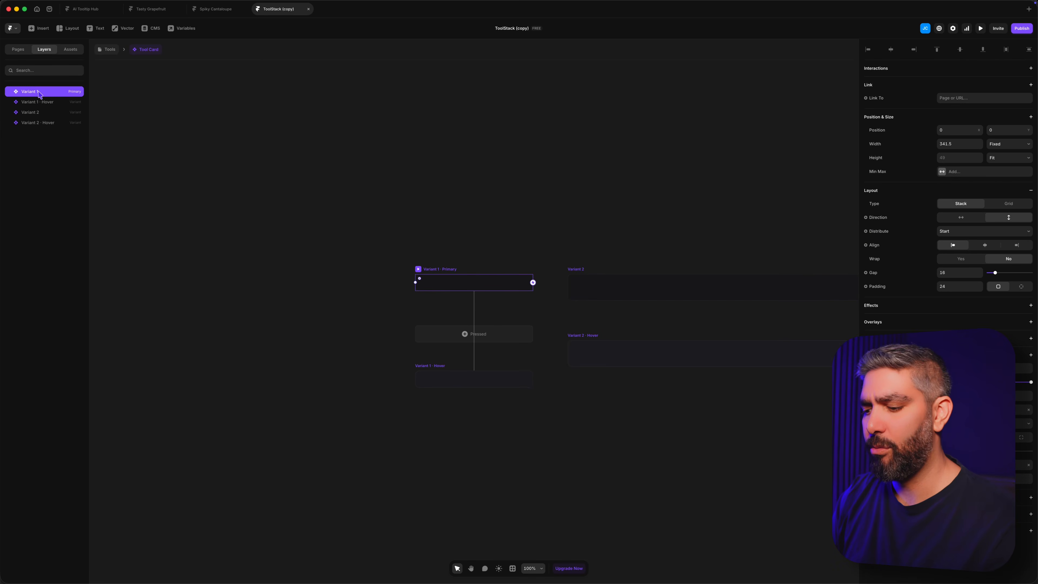
# Step: Paste the custom ToolCard into Variant 1 and fit the card and variant to about 444 by 265
pyautogui.hotkey('ctrl', 'v')
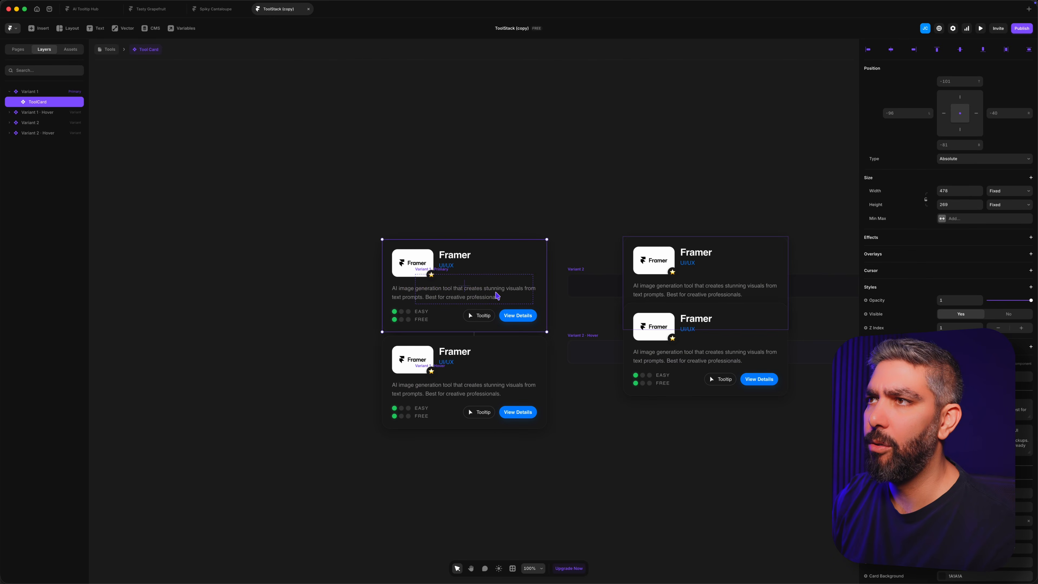
pyautogui.moveTo(497, 296); pyautogui.dragTo(529, 326)
pyautogui.click(38, 92)
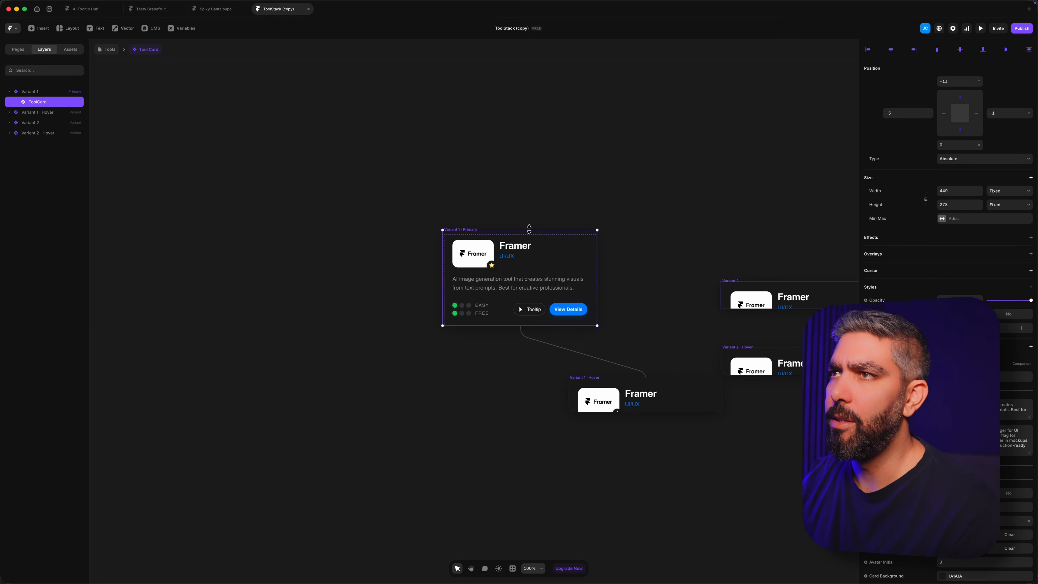
pyautogui.moveTo(529, 229); pyautogui.dragTo(530, 234)
pyautogui.moveTo(441, 264); pyautogui.dragTo(445, 264)
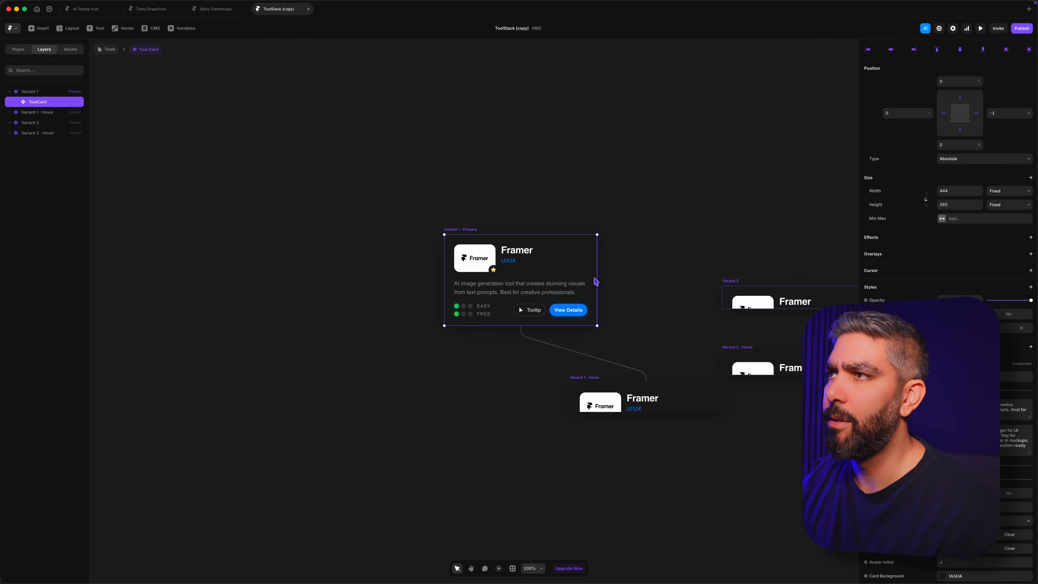
pyautogui.moveTo(598, 281); pyautogui.dragTo(598, 278)
# Step: Delete the Variant 1 hover variant from the Tool Card component
pyautogui.click(608, 391)
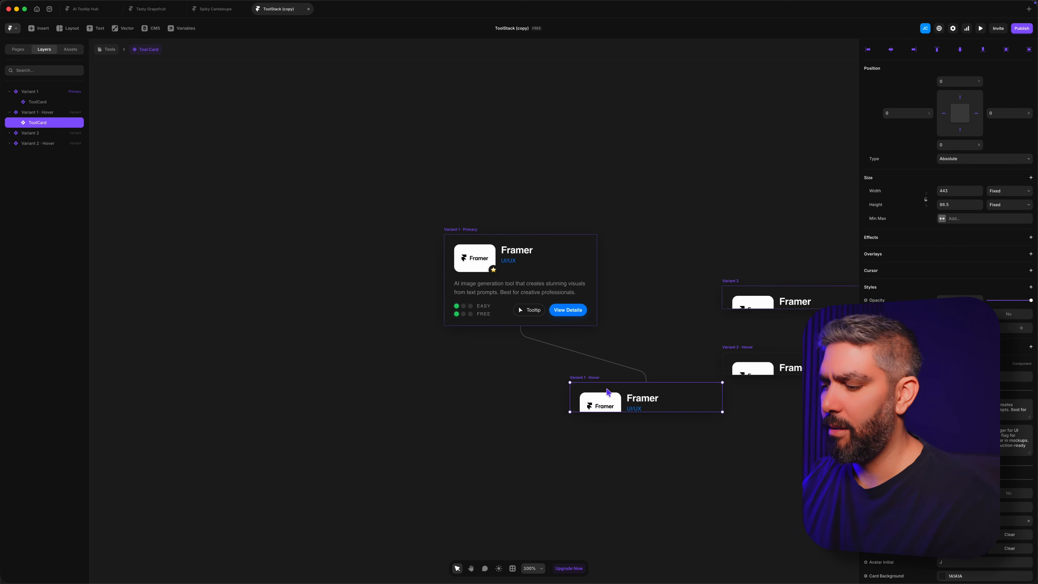
pyautogui.press('Delete')
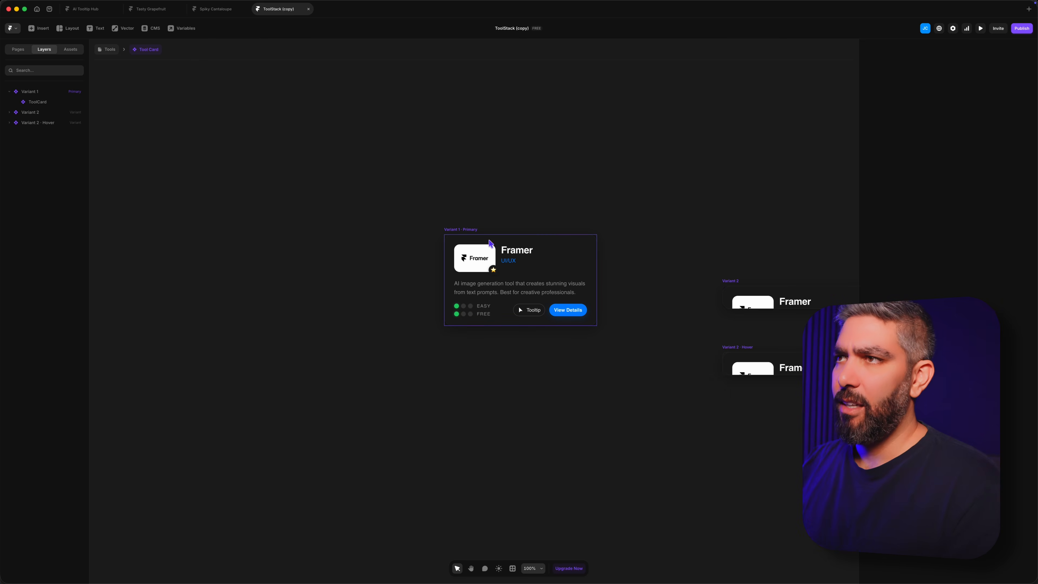
pyautogui.click(542, 278)
pyautogui.click(224, 146)
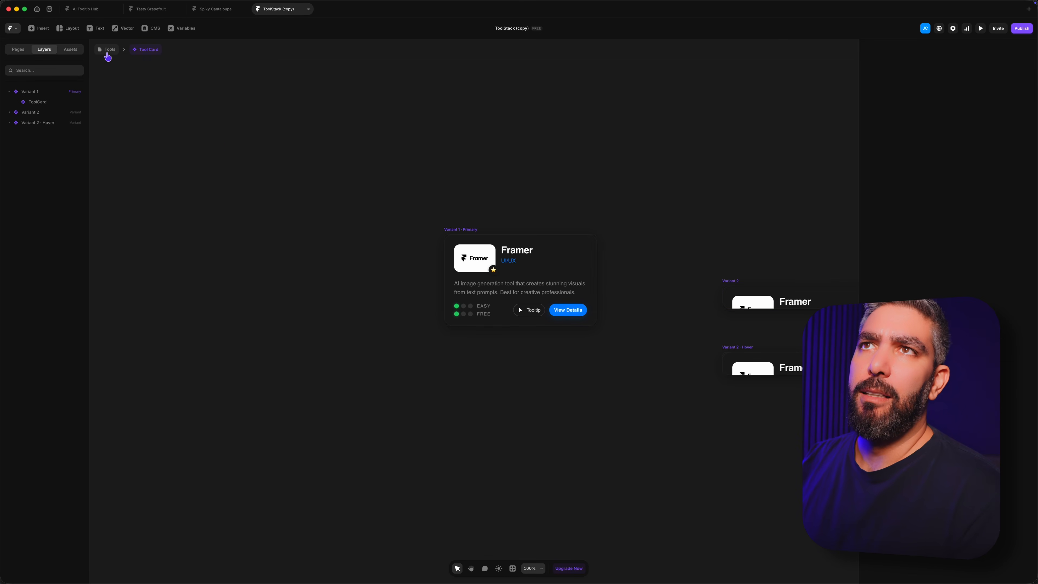
# Step: Return to the /tools page and give the Tool Card in the Tools Grid a fixed size of 442 by 304
pyautogui.click(109, 49)
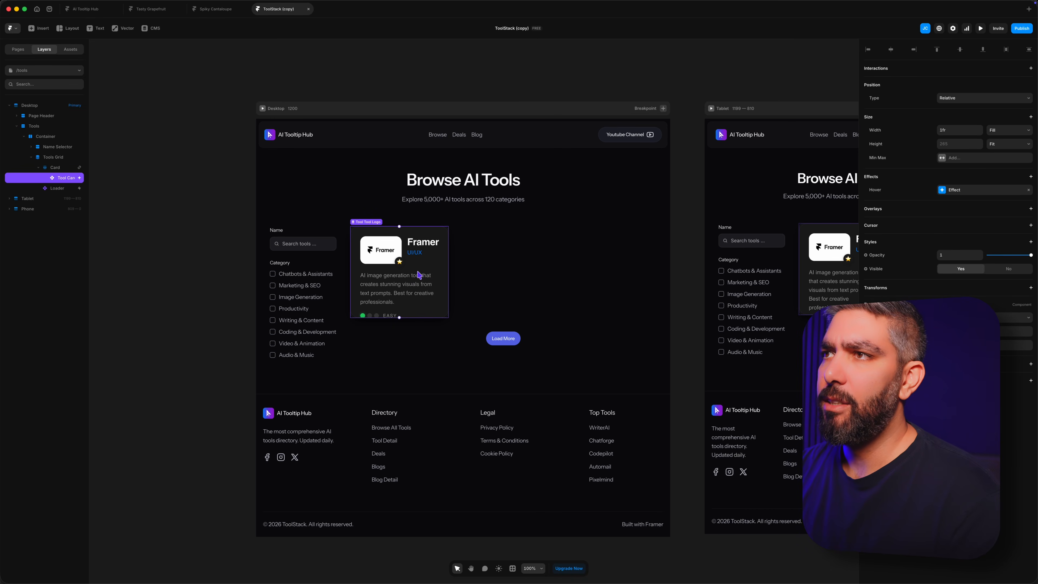
pyautogui.click(540, 272)
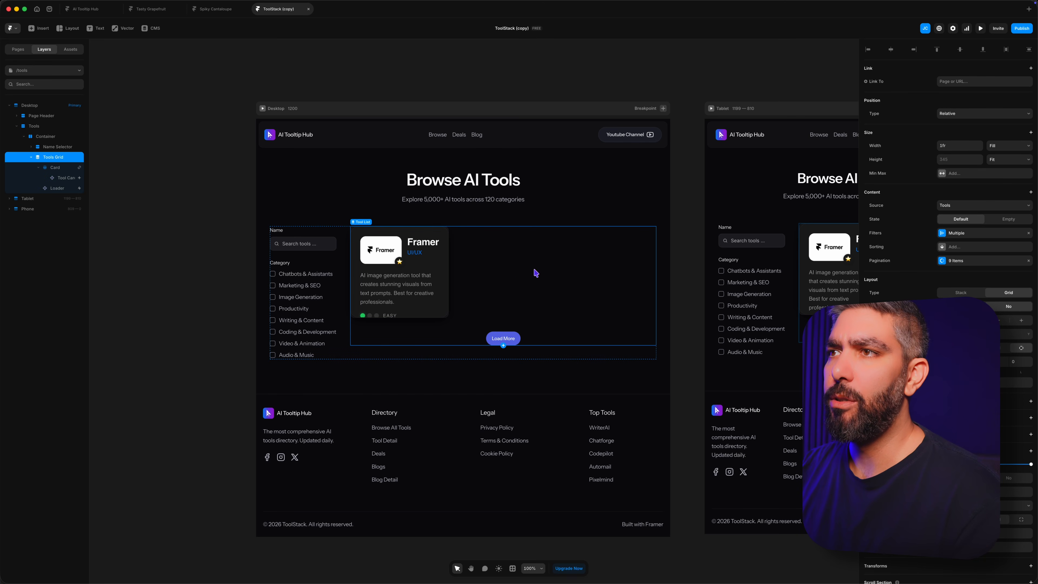
pyautogui.click(418, 296)
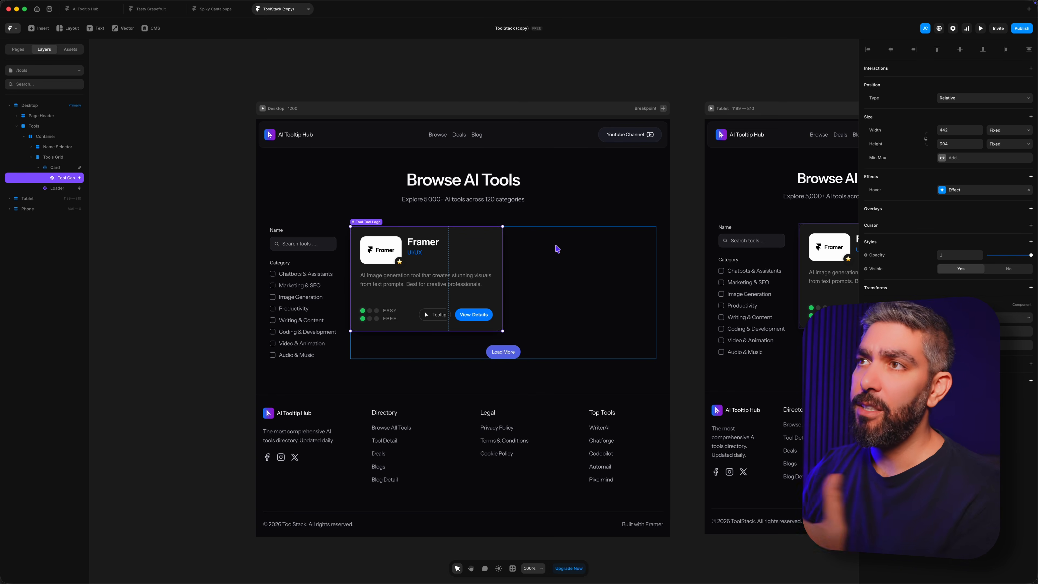
# Step: Delete the Name input with its search field from the Name Selector, keeping the Categories filter, and select the tools Container
pyautogui.keyDown('super'); pyautogui.click(309, 222); pyautogui.keyUp('super')
pyautogui.keyDown('super'); pyautogui.click(309, 231); pyautogui.keyUp('super')
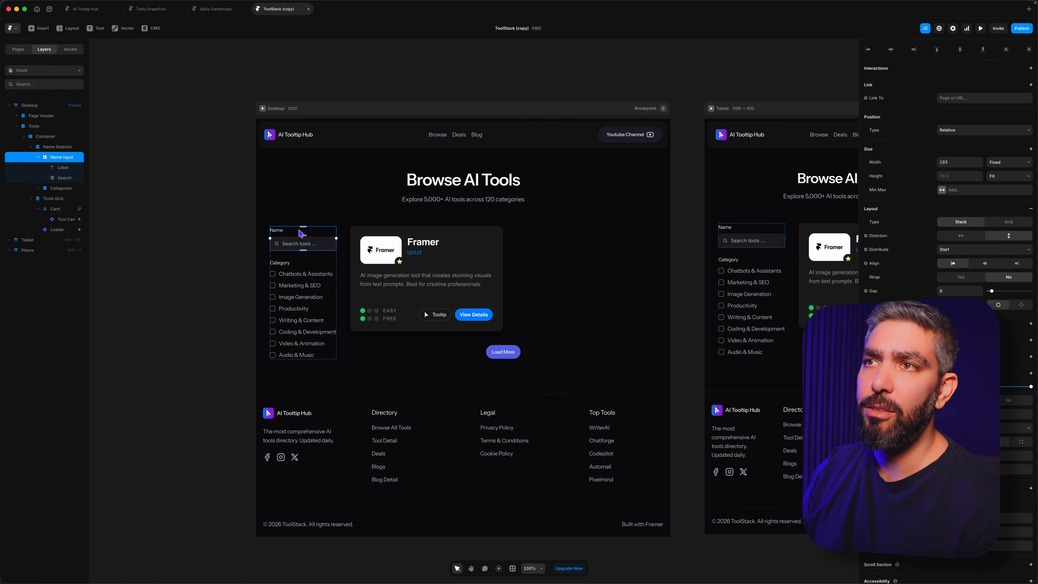
pyautogui.press('Delete')
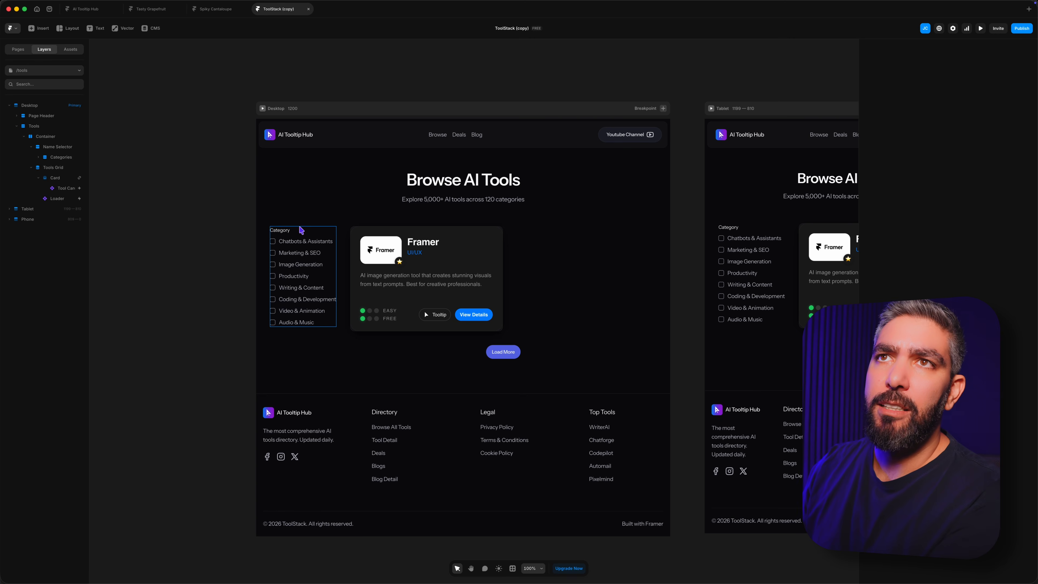
pyautogui.click(46, 137)
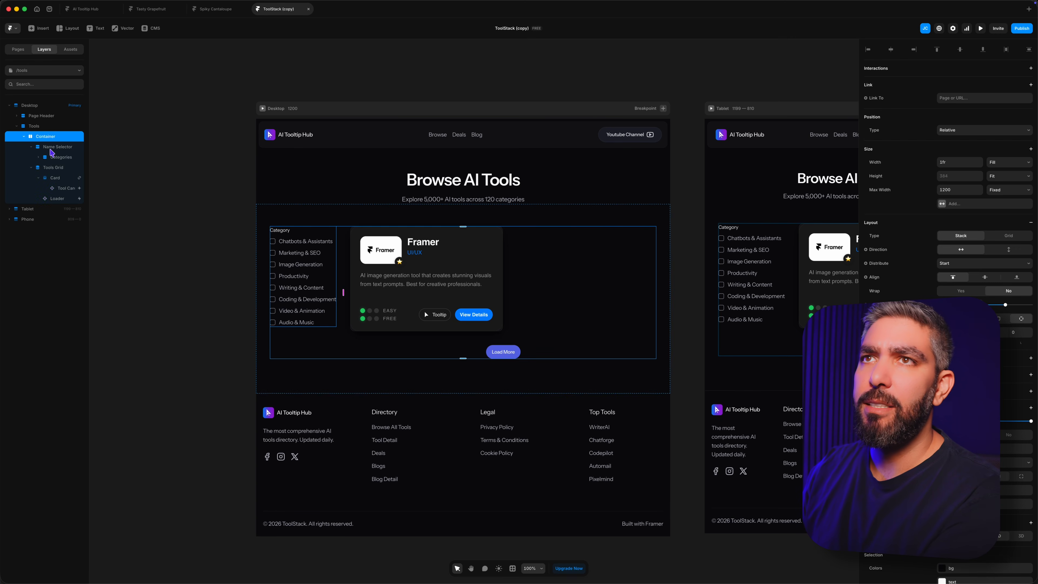
# Step: Delete the Name Selector, including its Categories filter, from the tools Container
pyautogui.click(52, 148)
pyautogui.press('Delete')
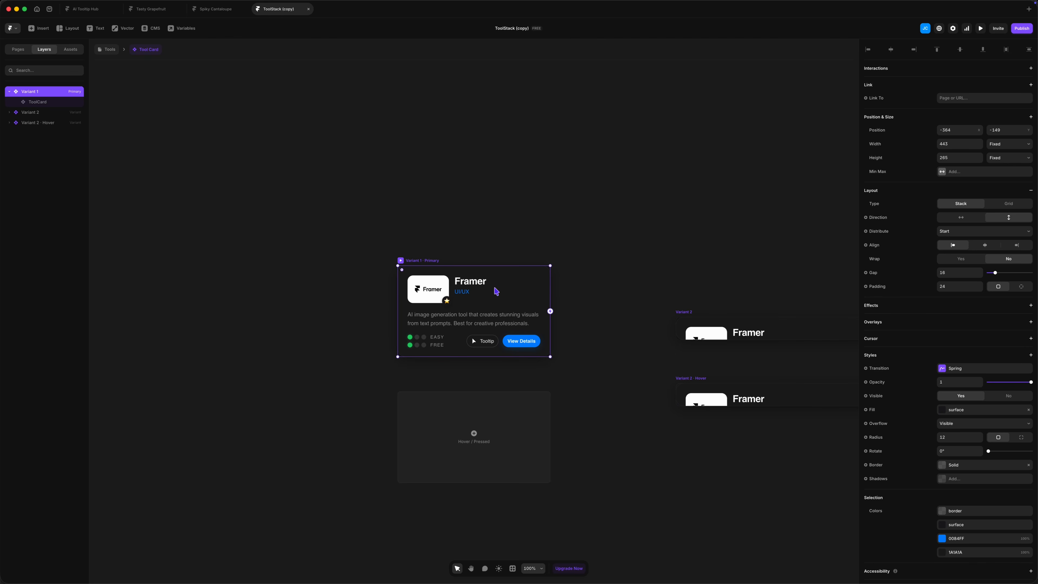
# Step: Create a component variable for the Tool Name property of the ToolCard in Variant 1
pyautogui.click(496, 290)
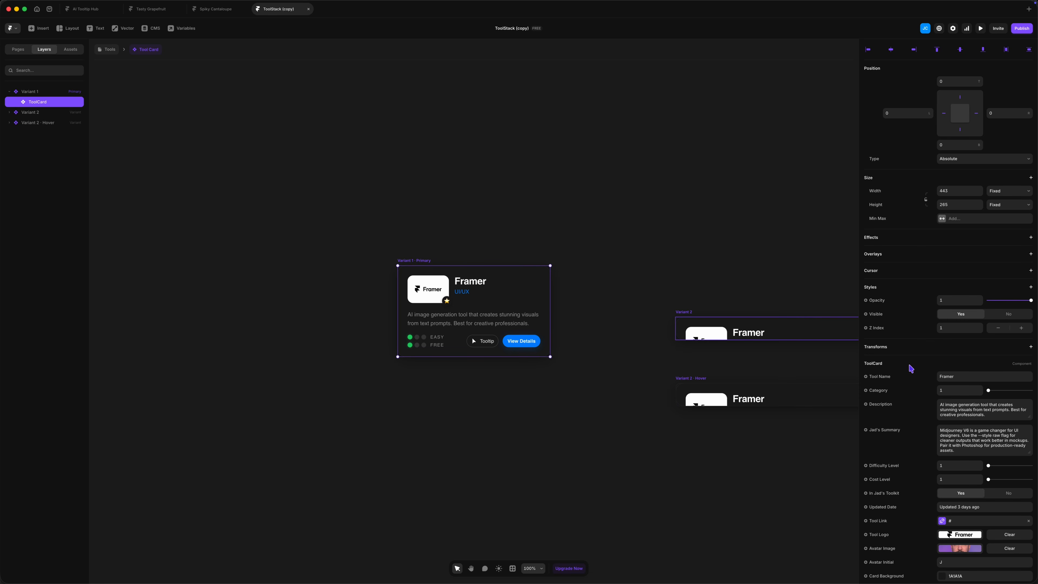
pyautogui.scroll(-4, 968, 523)
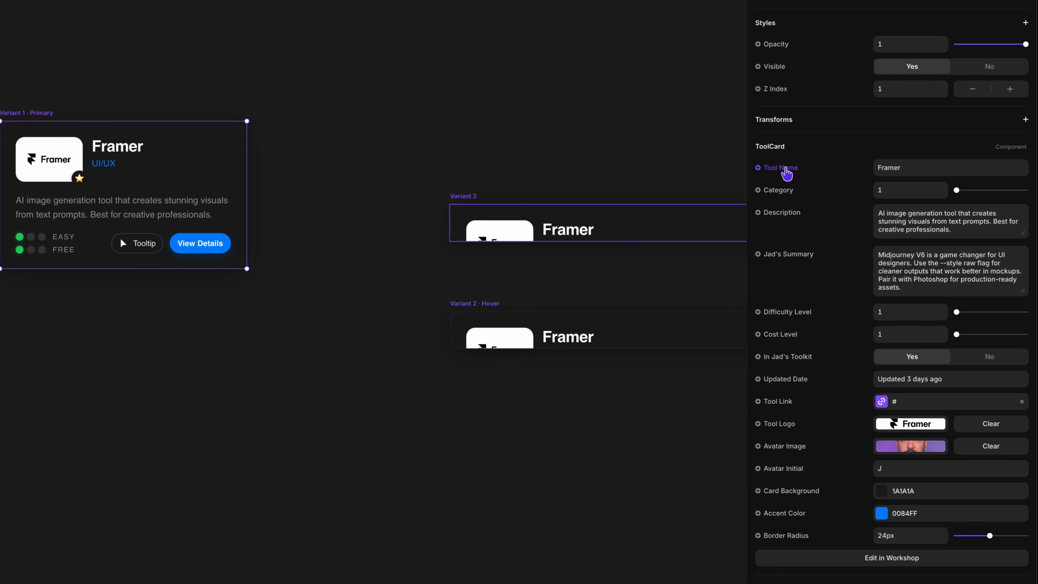
pyautogui.click(785, 168)
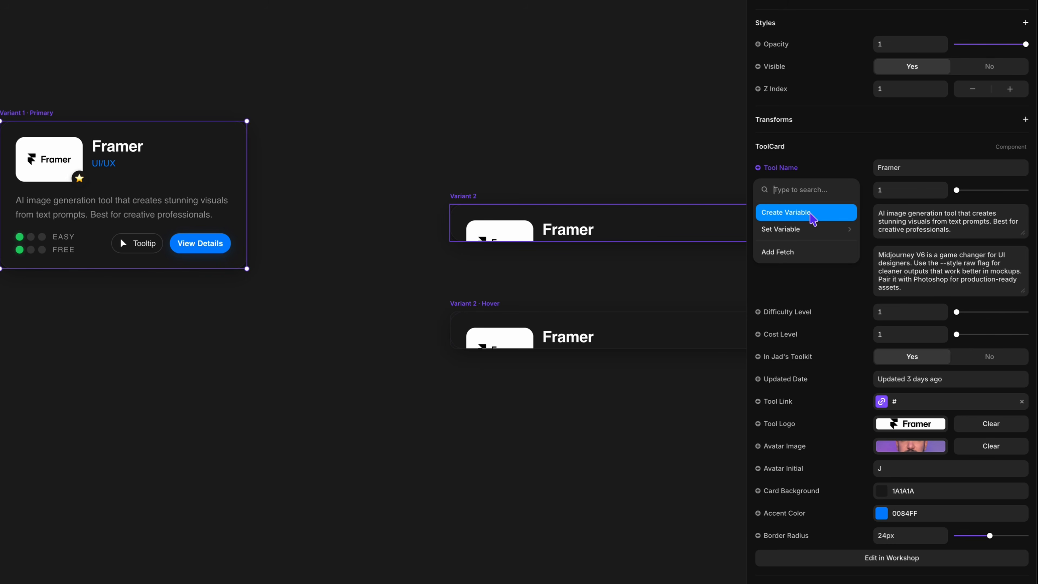
pyautogui.click(812, 219)
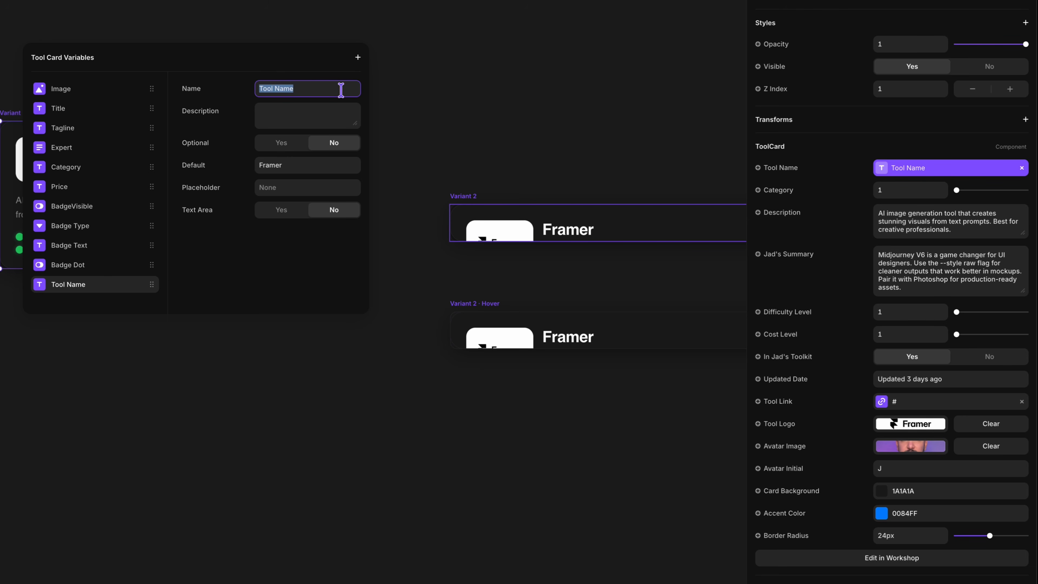
pyautogui.press('Escape')
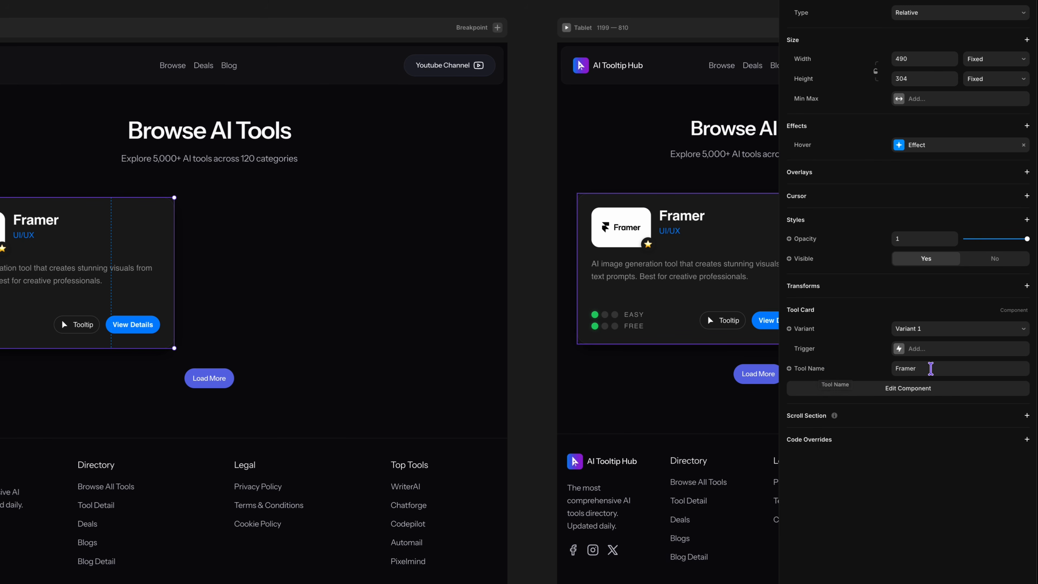
# Step: Bind the Tool Name property of the Tool Card on the /tools page to the Tool Name CMS field
pyautogui.click(926, 368)
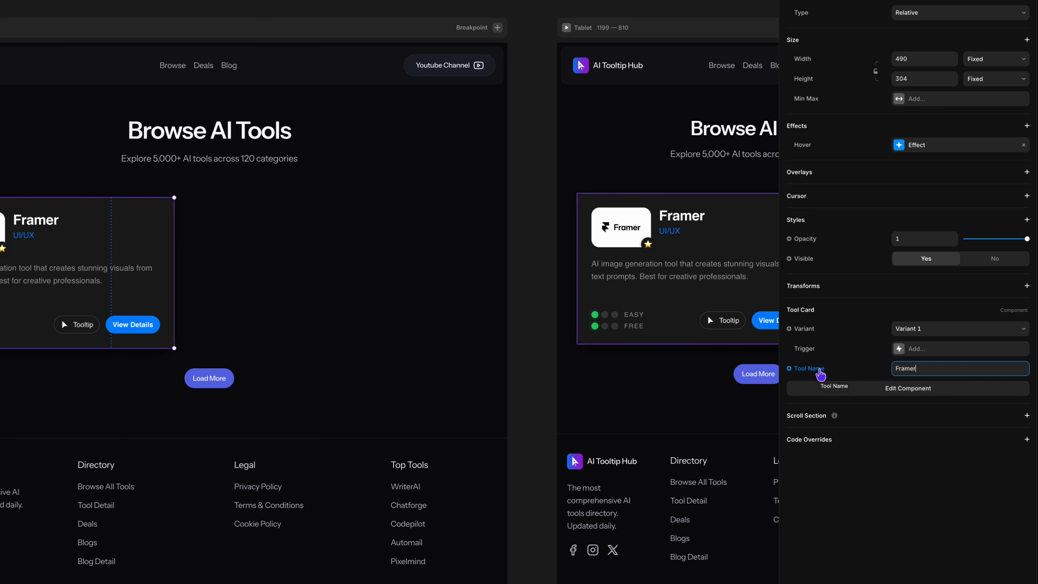
pyautogui.click(820, 372)
pyautogui.moveTo(830, 424)
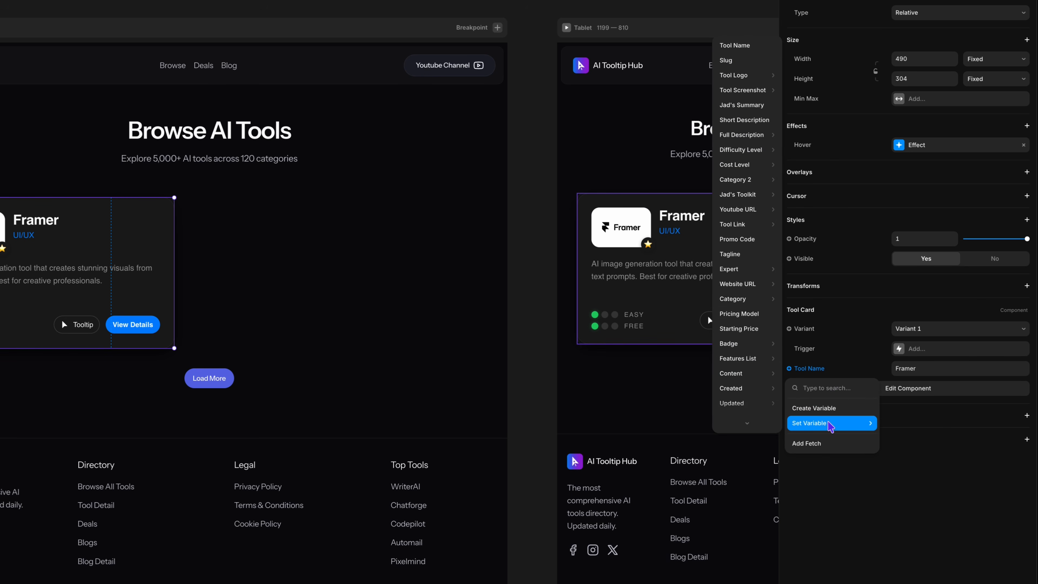
pyautogui.click(745, 50)
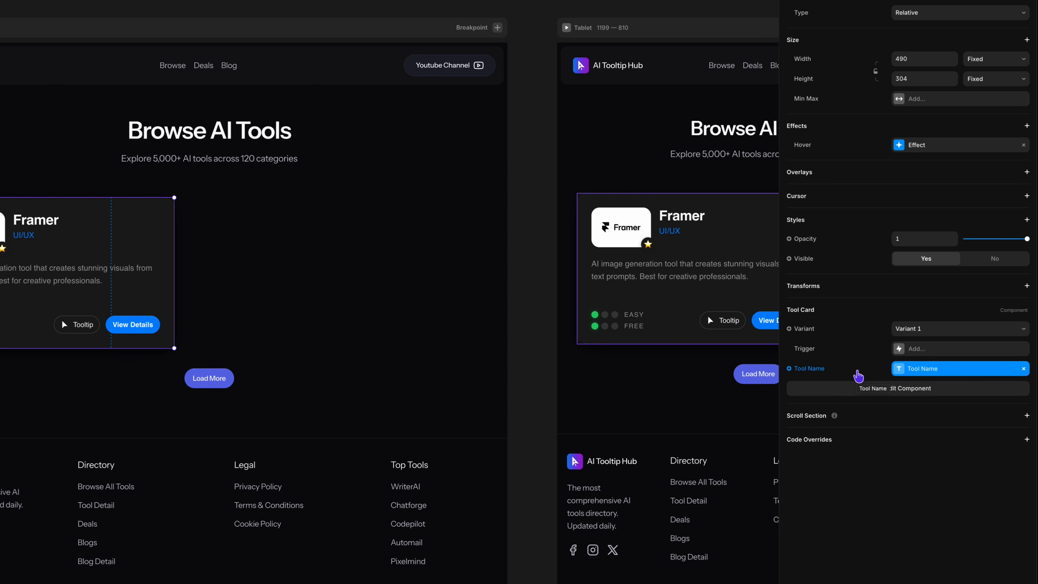
# Step: Reopen the Tool Card component and create variables for the ToolCard's Category and Description properties
pyautogui.doubleClick(72, 248)
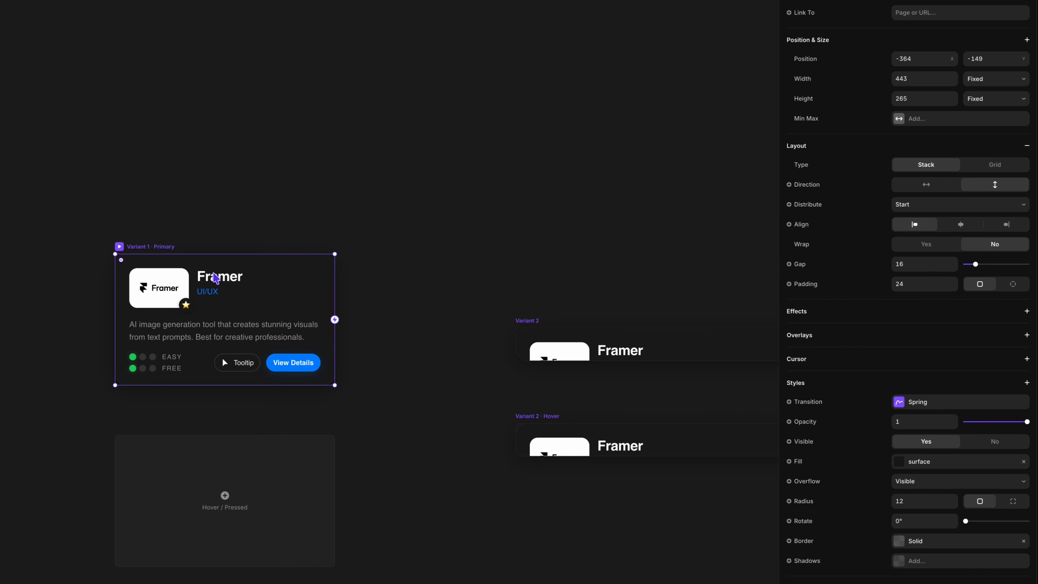
pyautogui.click(239, 307)
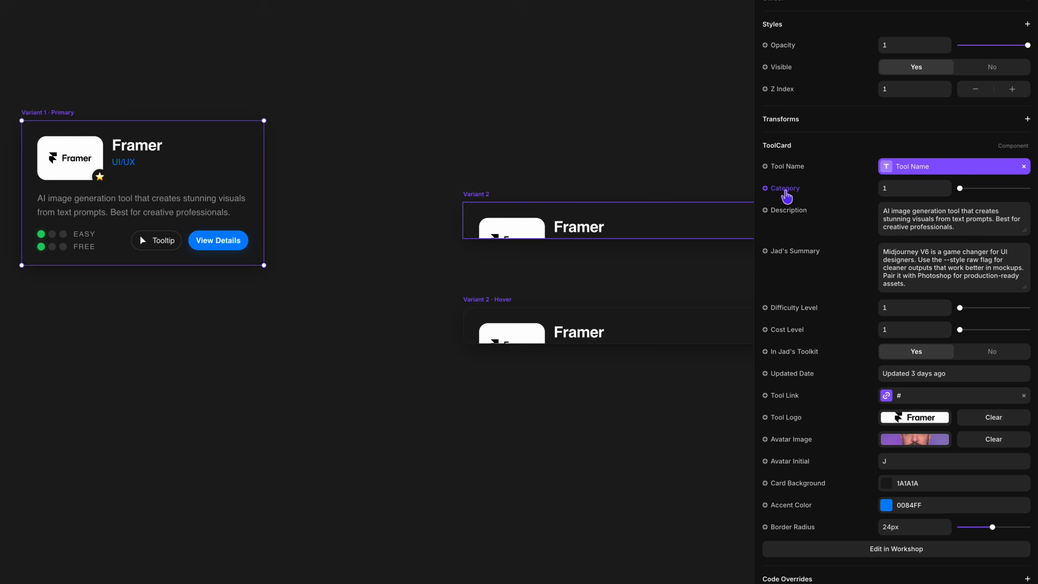
pyautogui.click(785, 190)
pyautogui.click(797, 233)
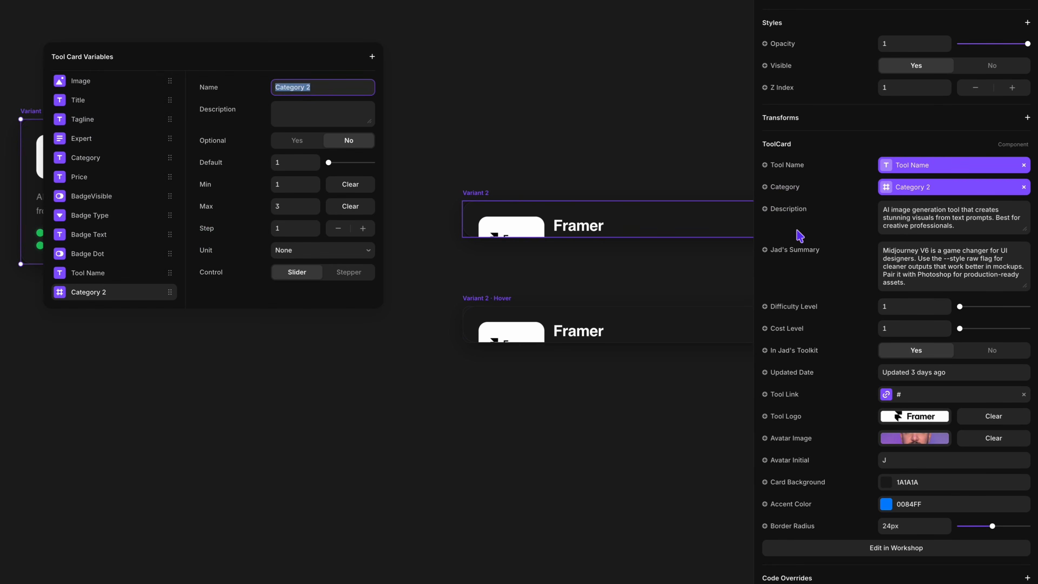
pyautogui.press('Escape')
pyautogui.click(781, 209)
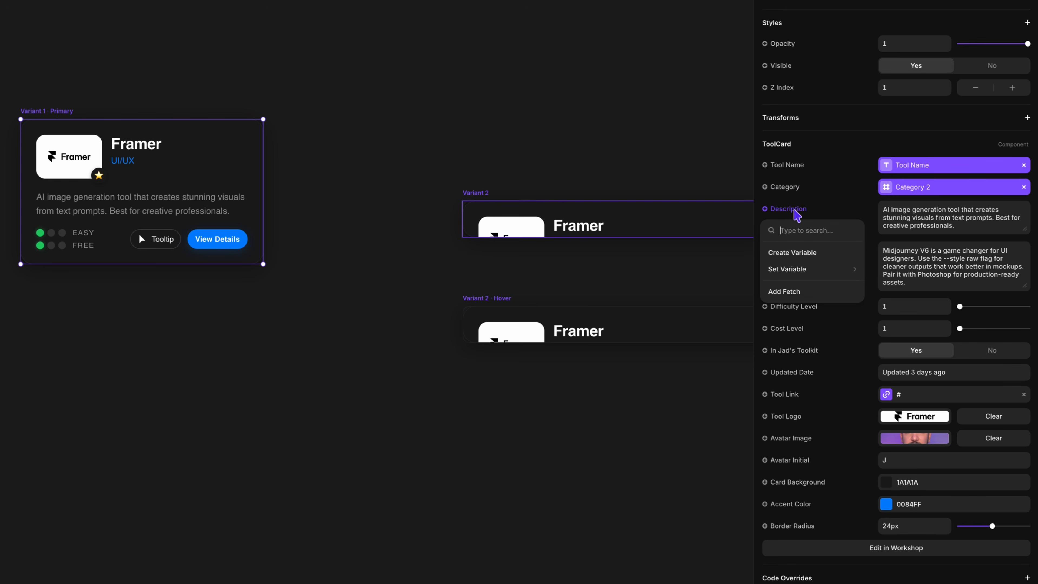
pyautogui.click(802, 254)
pyautogui.press('Escape')
# Step: Create component variables for the ToolCard's Jad's Summary and Difficulty Level properties
pyautogui.click(809, 258)
pyautogui.click(801, 292)
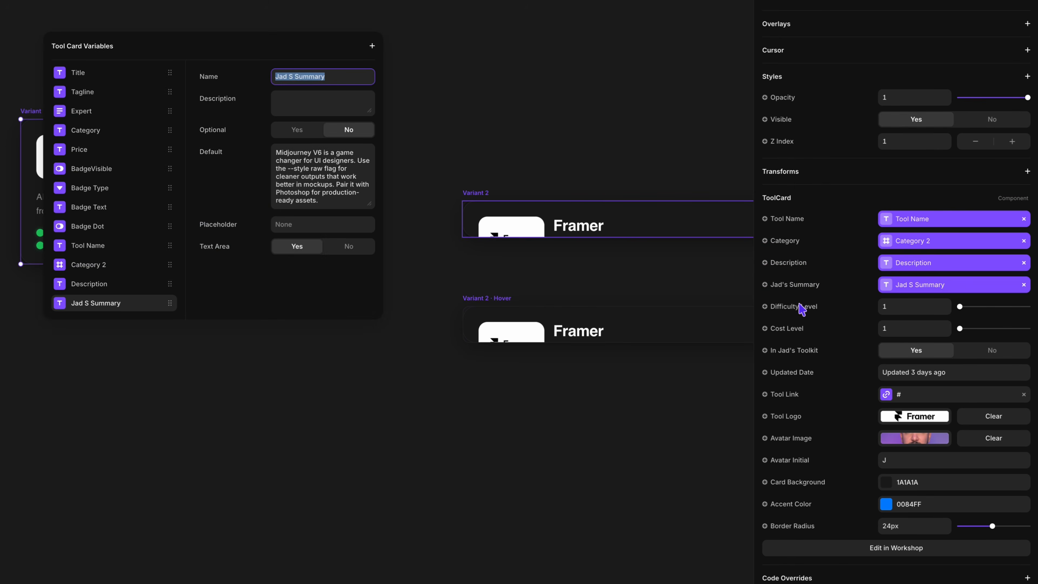
pyautogui.press('Escape')
pyautogui.click(800, 310)
pyautogui.click(792, 350)
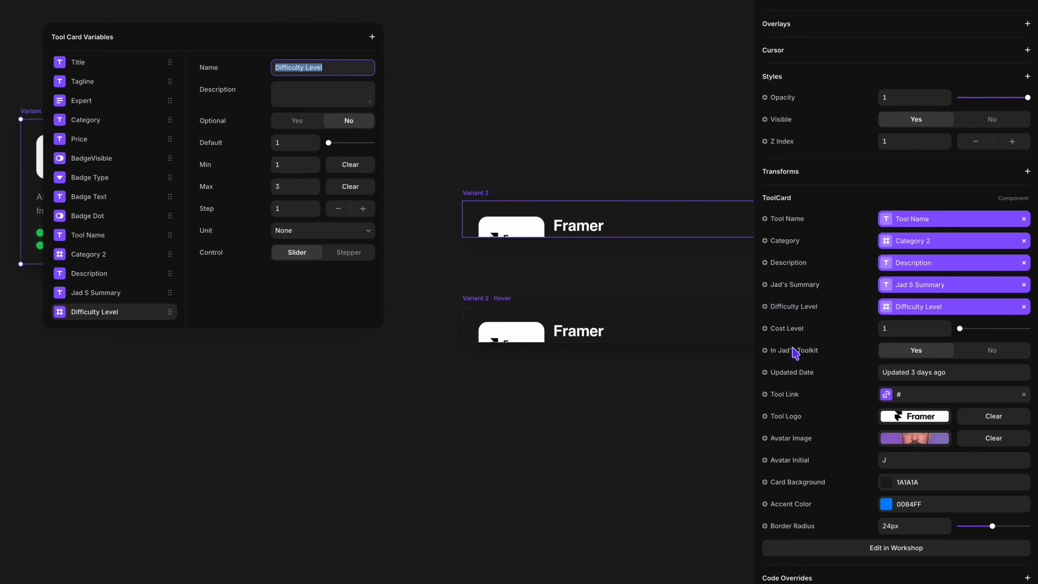
pyautogui.press('Escape')
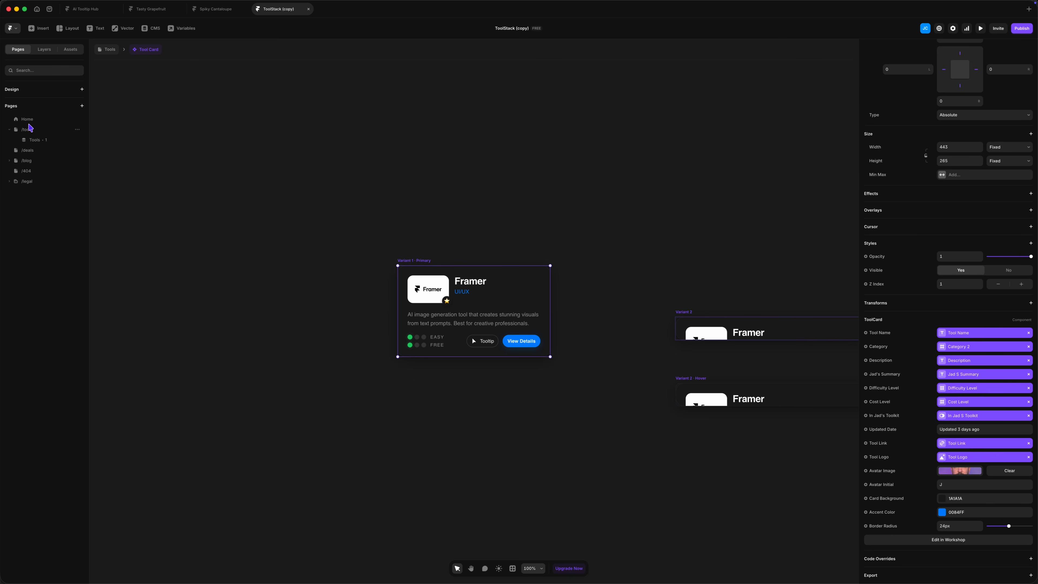
# Step: Back on the /tools page, bind the Tool Card's Category 2 to the Category 2 CMS field and its Description to Short Description
pyautogui.click(28, 129)
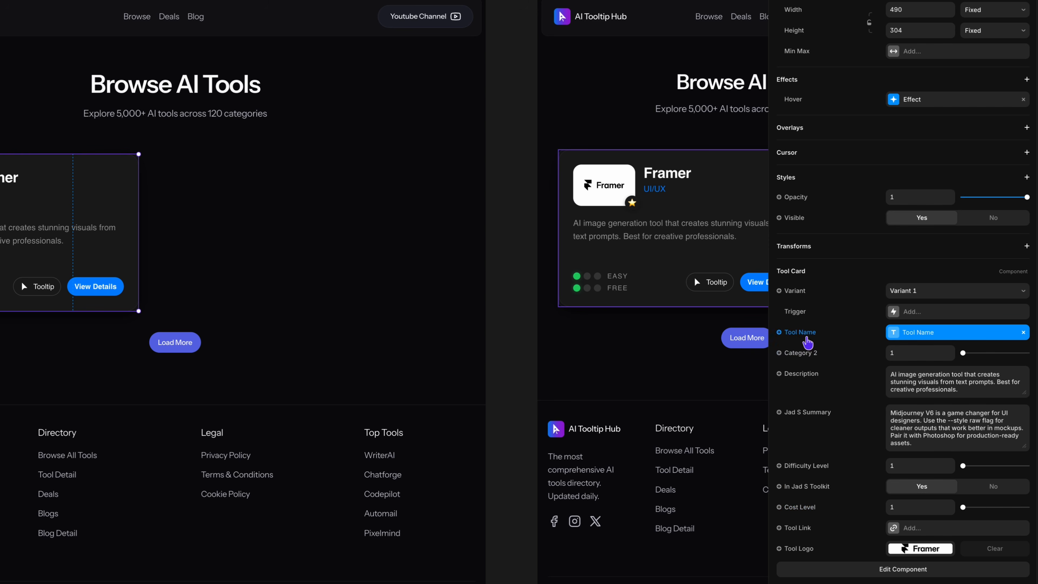
pyautogui.click(805, 353)
pyautogui.moveTo(812, 411)
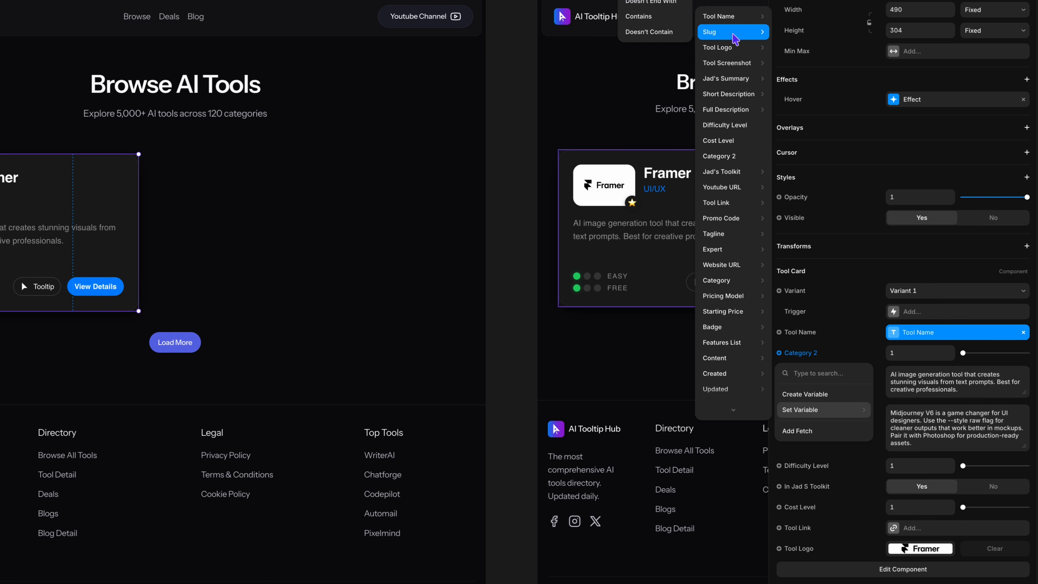
pyautogui.click(722, 158)
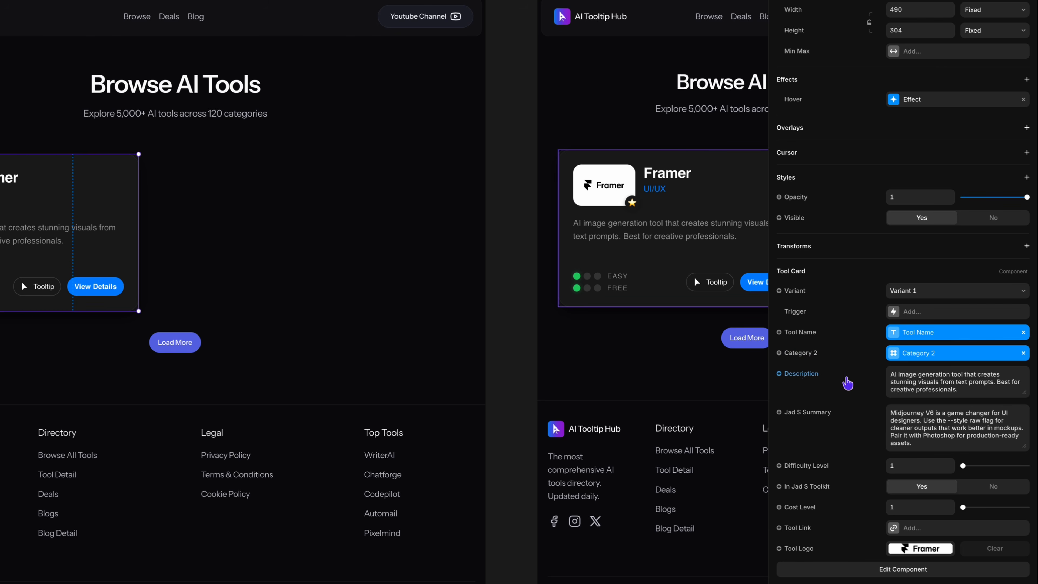
pyautogui.click(800, 380)
pyautogui.moveTo(814, 430)
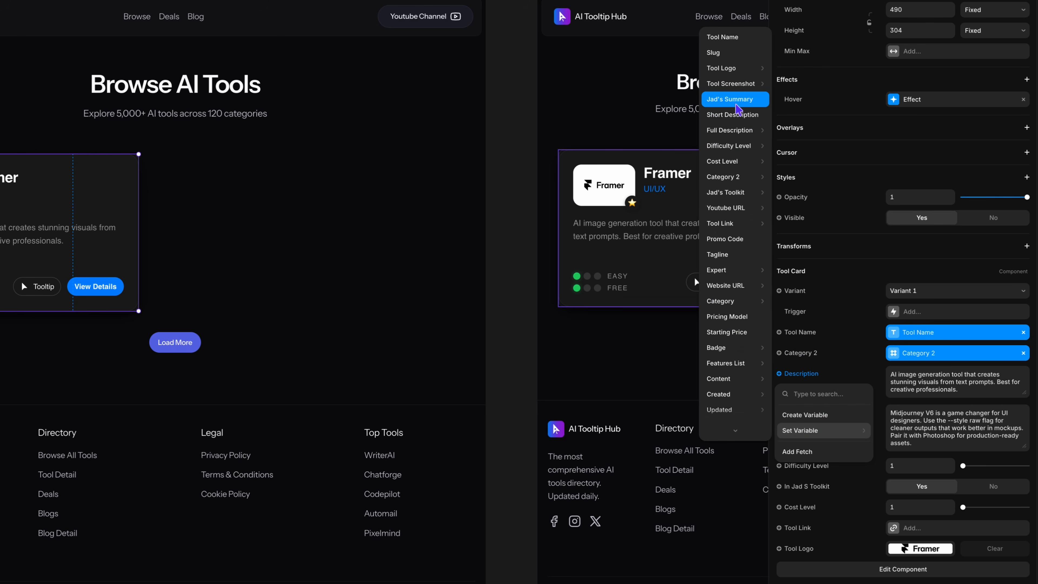
pyautogui.click(733, 115)
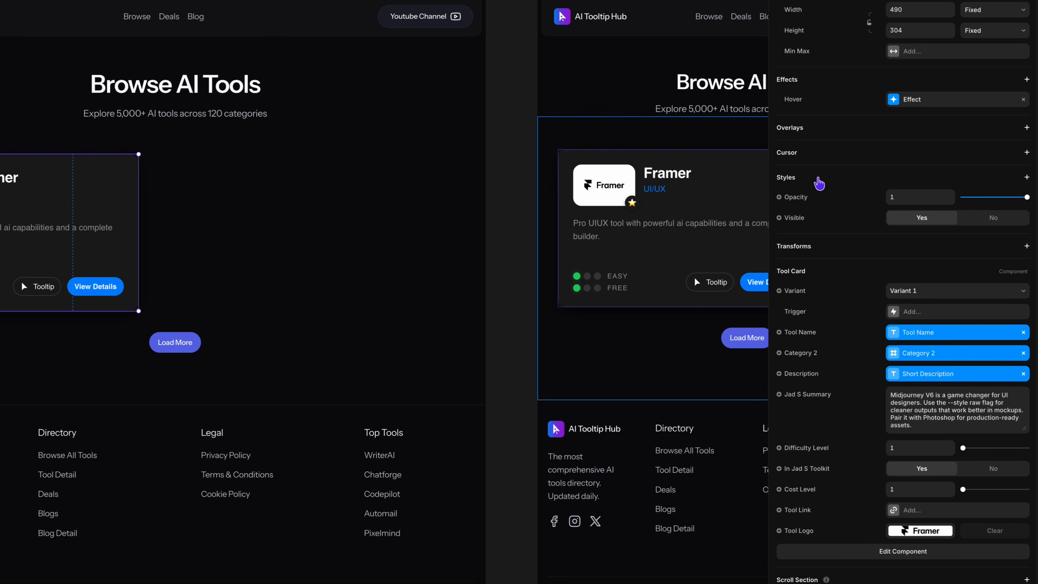
# Step: Bind the Tool Card's Jad S Summary to the Jad's Summary CMS field and its Difficulty Level to the Difficulty Level field
pyautogui.click(816, 395)
pyautogui.moveTo(814, 451)
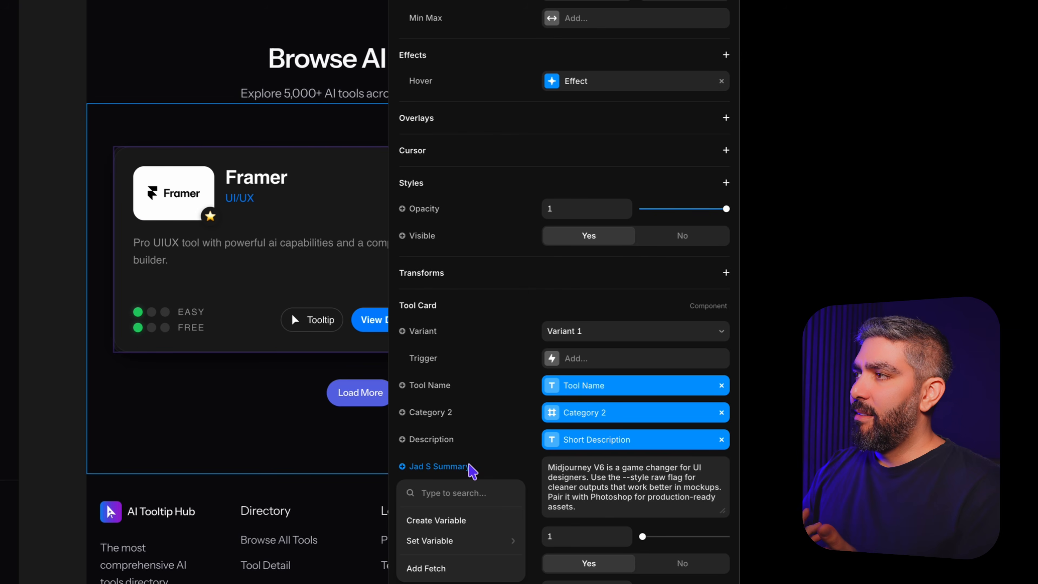
pyautogui.moveTo(460, 541)
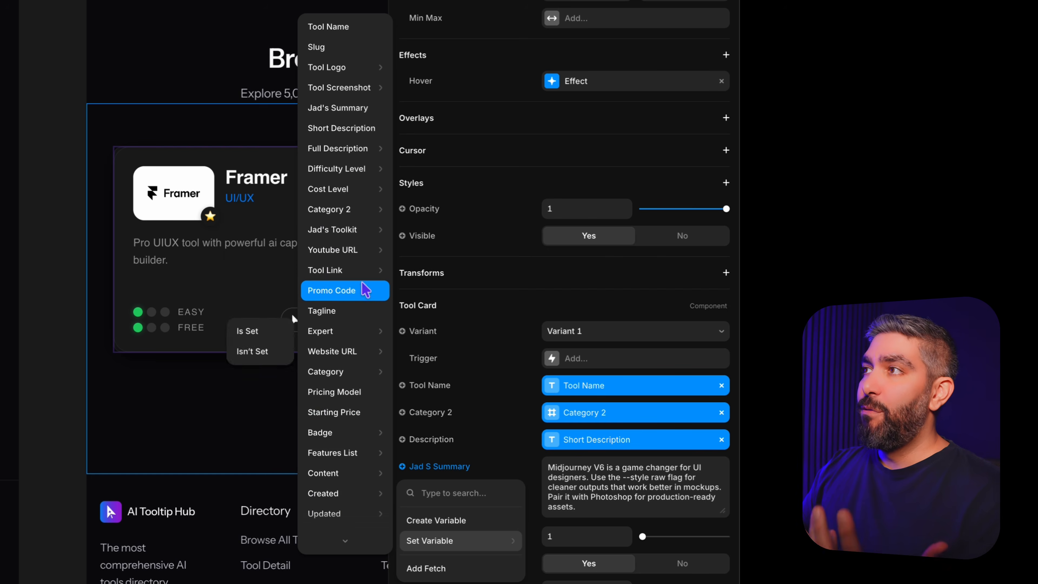
pyautogui.moveTo(358, 152)
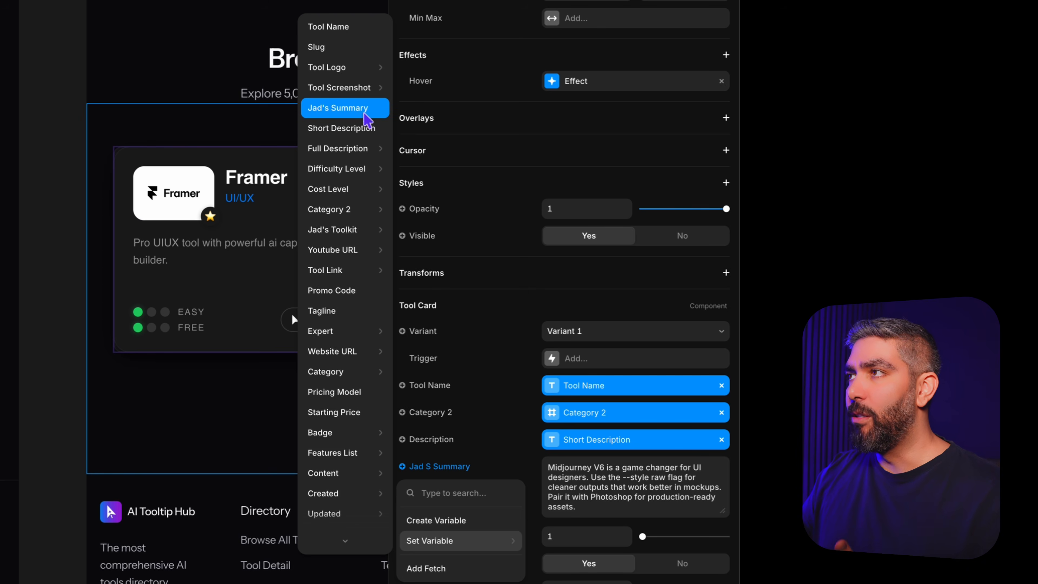
pyautogui.click(366, 108)
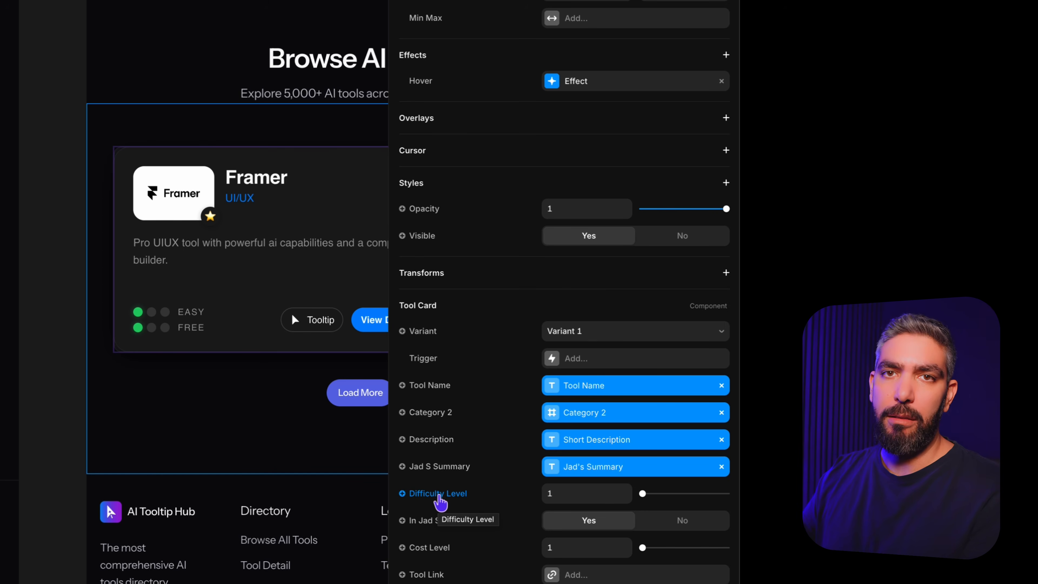
pyautogui.click(439, 494)
pyautogui.moveTo(462, 568)
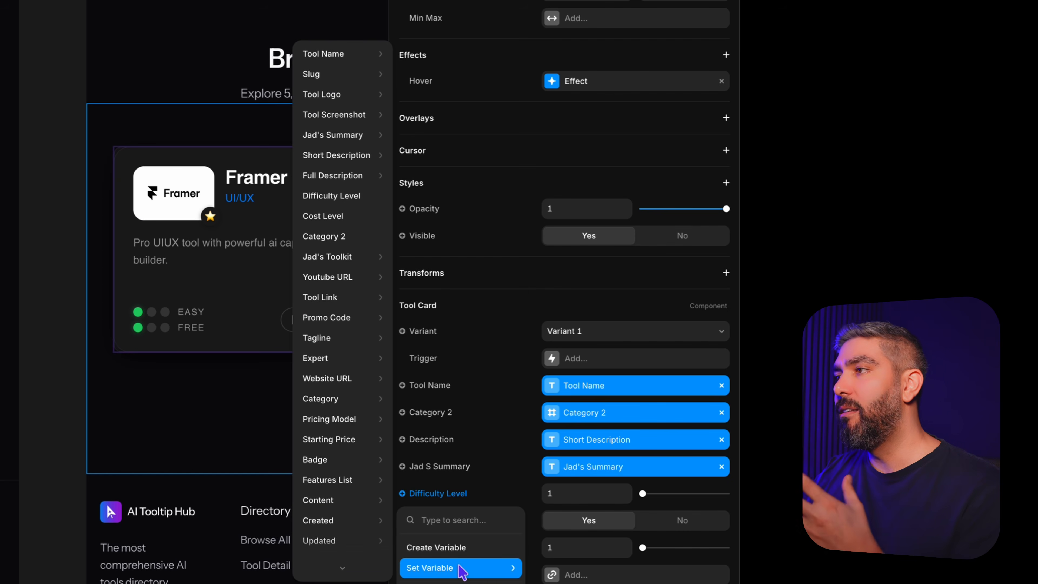
pyautogui.moveTo(366, 567)
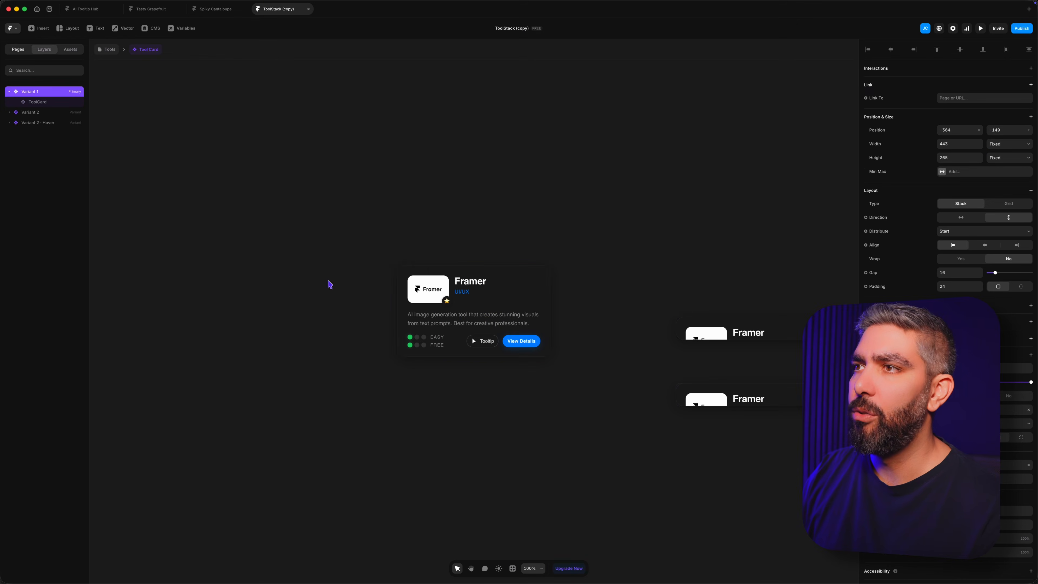
# Step: Review the Component Logic section of the ToolCard's Workshop prompt in the Tasty Grapefruit project
pyautogui.click(449, 279)
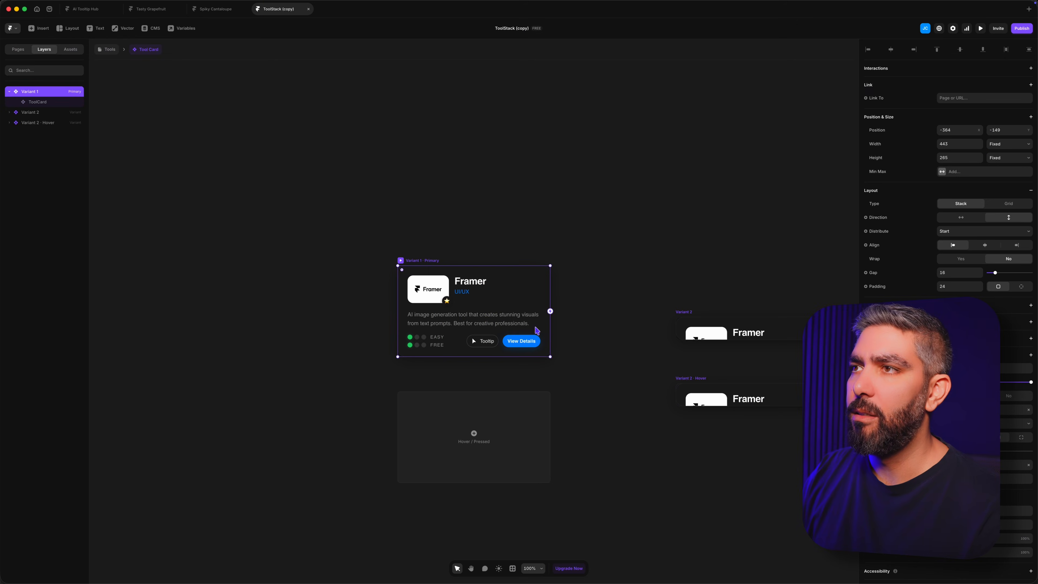
pyautogui.rightClick(489, 309)
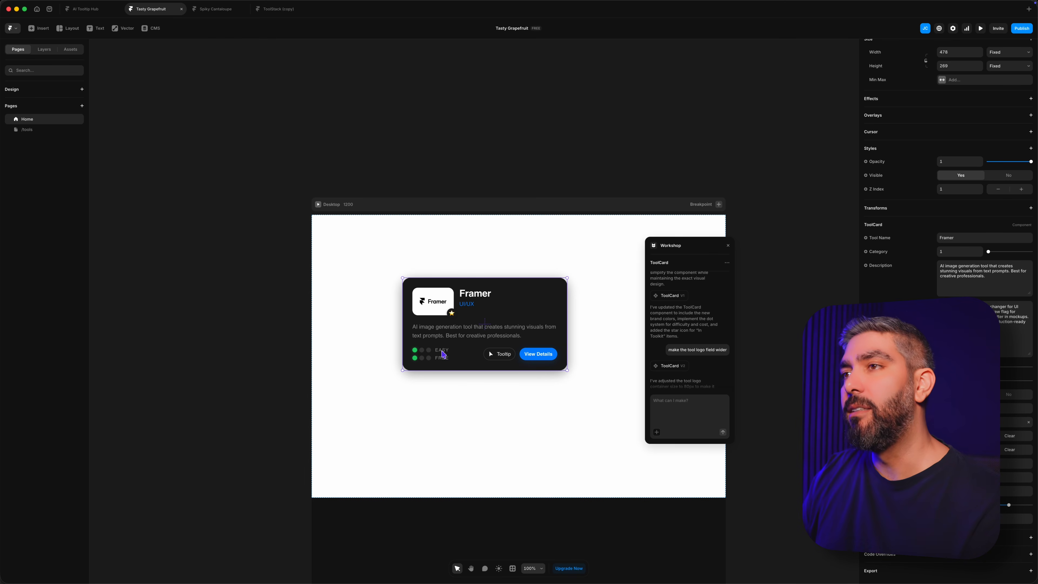
pyautogui.scroll(5, 707, 360)
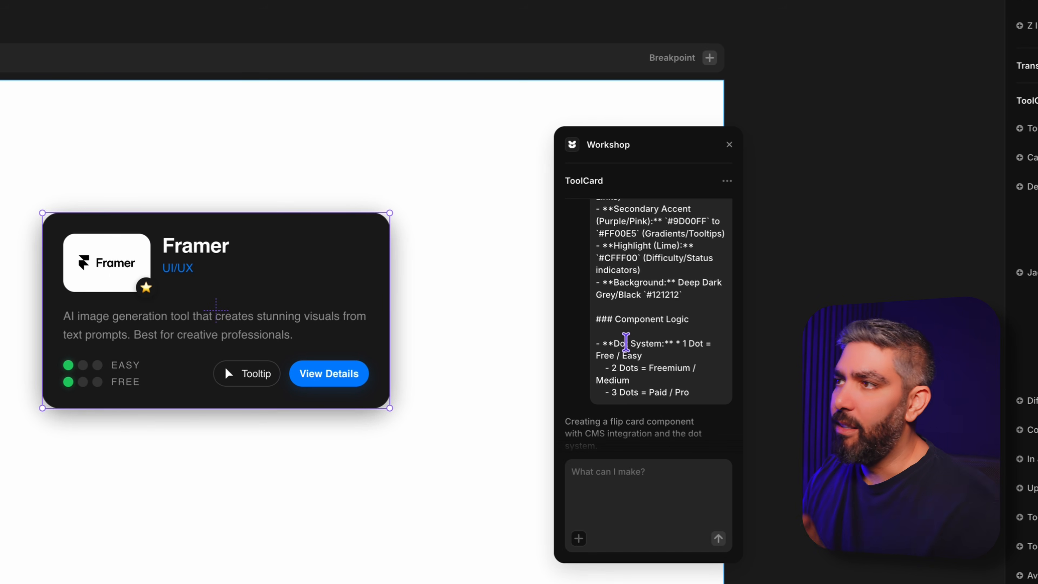
pyautogui.moveTo(615, 319); pyautogui.dragTo(703, 326)
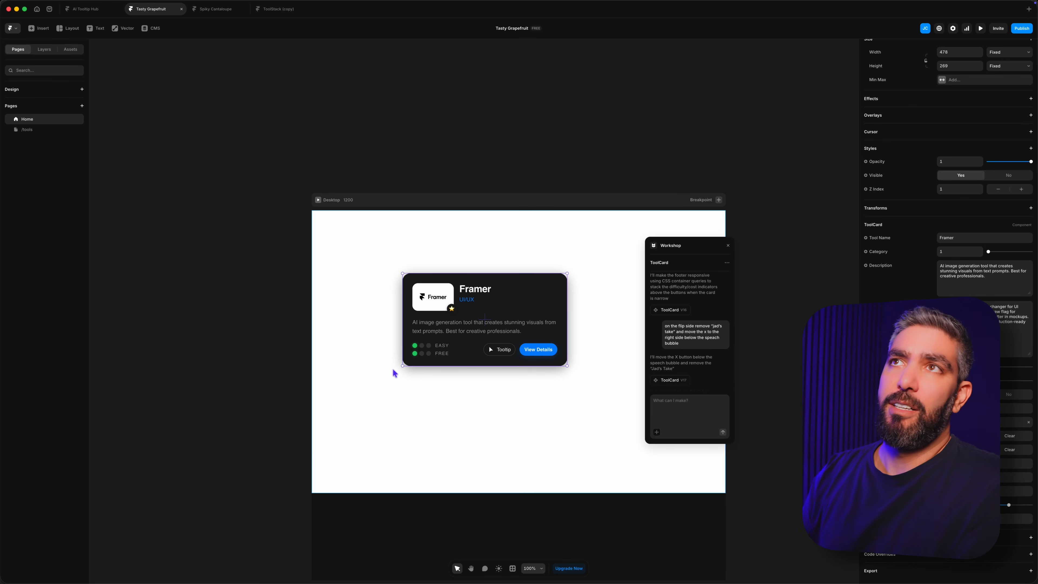
# Step: Switch back to the ToolStack (copy) project and add a UX Pilot item with its logo image to the Tools CMS collection
pyautogui.click(275, 9)
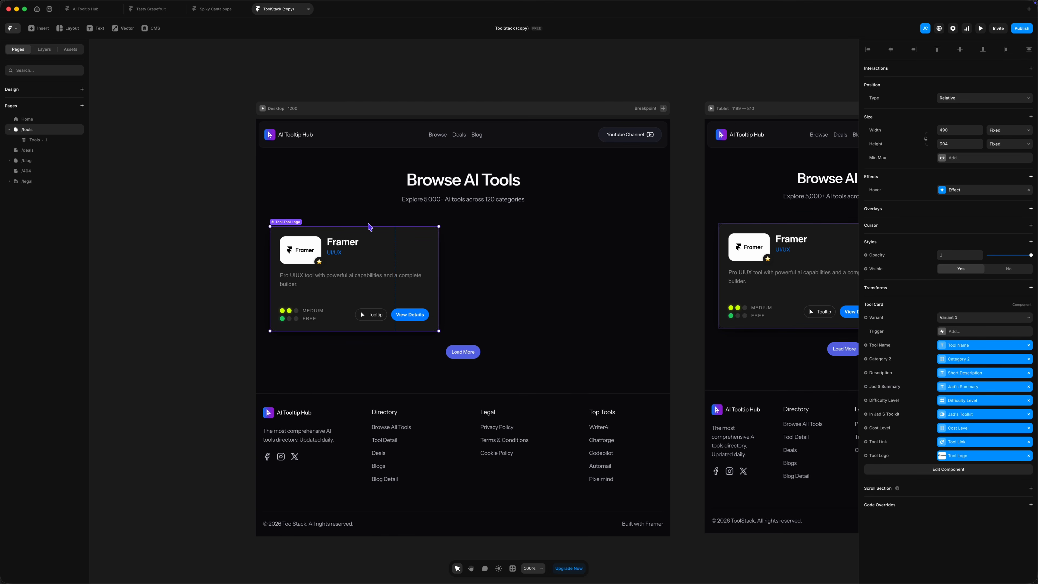
pyautogui.click(154, 28)
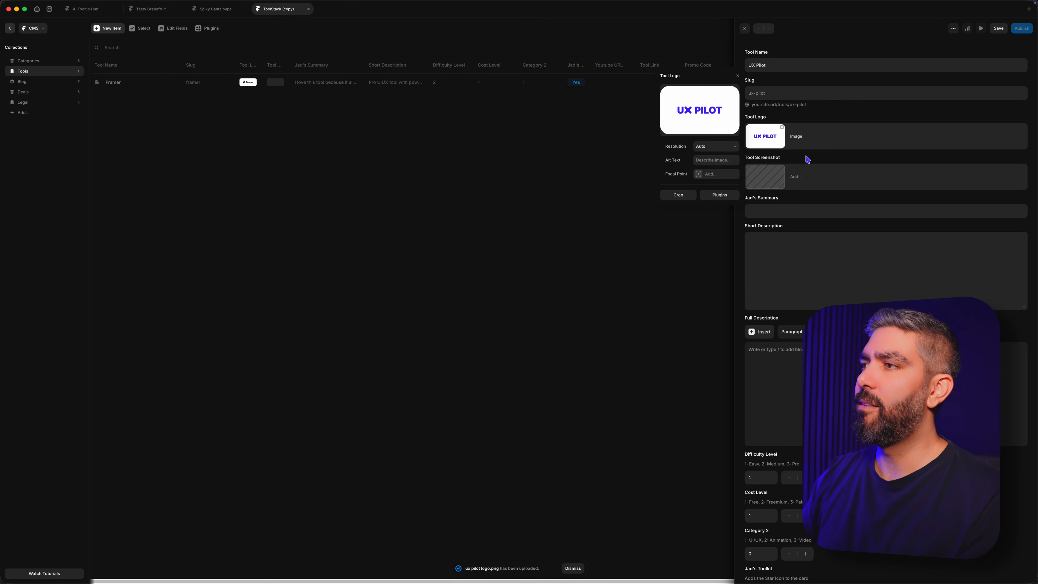
pyautogui.click(663, 261)
pyautogui.click(614, 257)
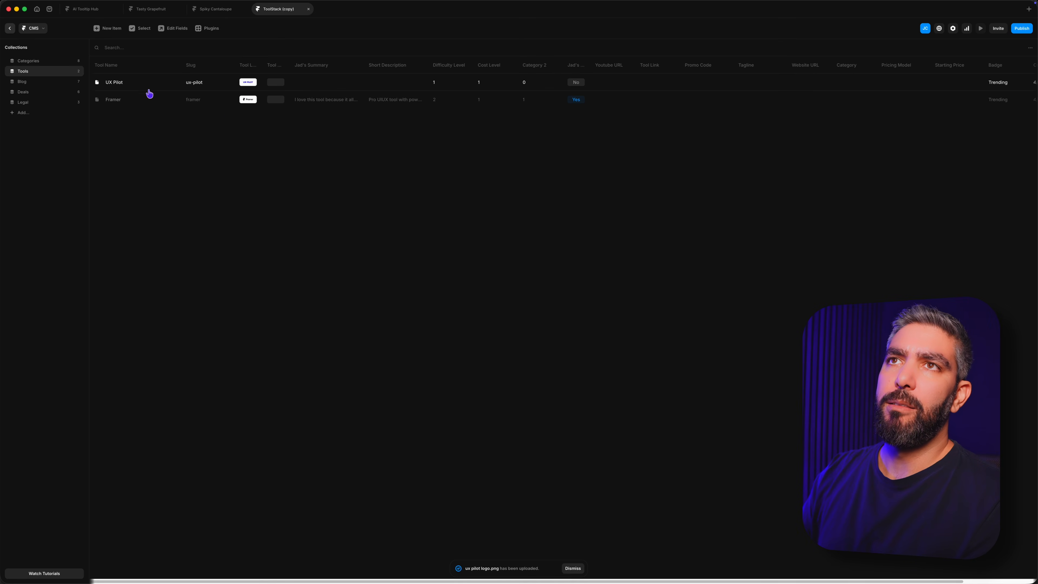
pyautogui.click(9, 30)
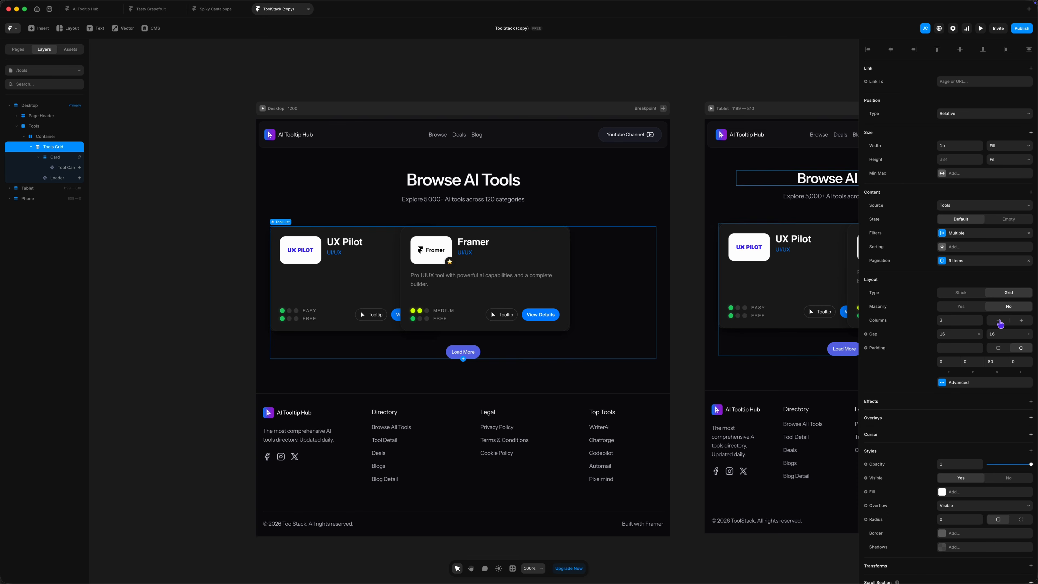
# Step: Set the Tools Grid on the /tools page to 2 columns and preview the desktop breakpoint
pyautogui.click(1000, 323)
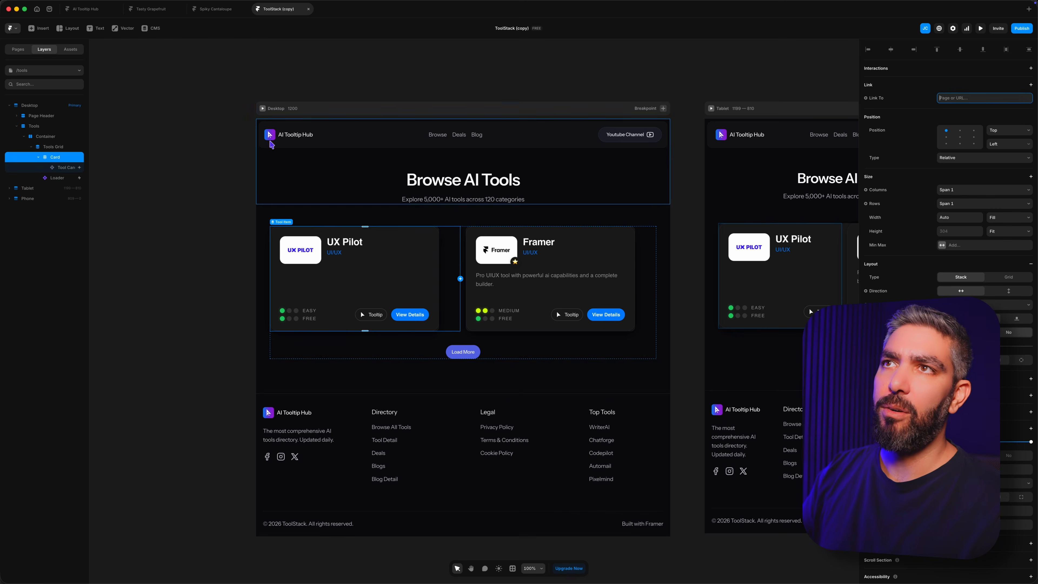
pyautogui.click(262, 109)
pyautogui.click(429, 298)
pyautogui.click(476, 299)
pyautogui.click(632, 298)
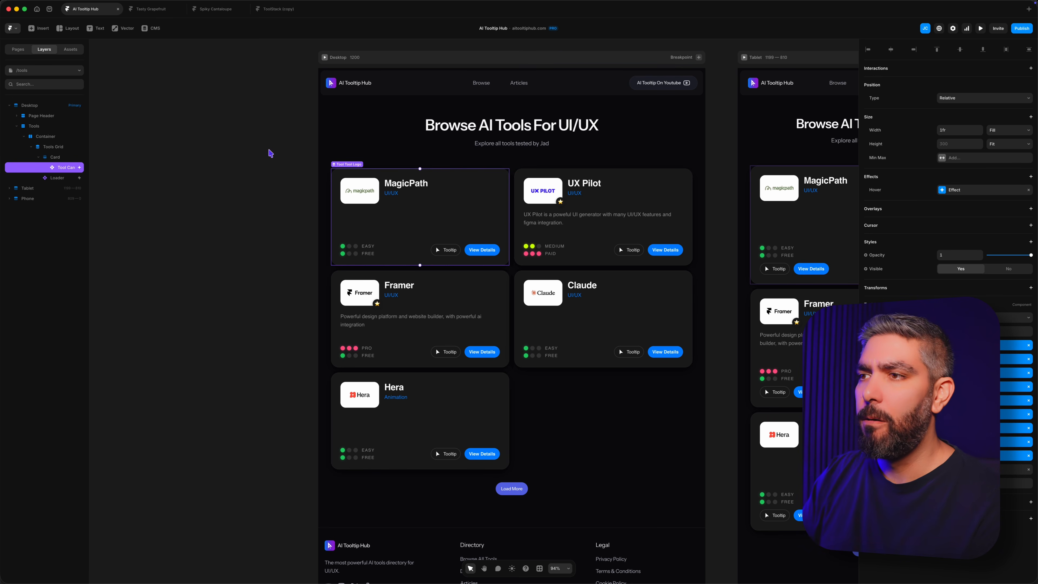
# Step: In the AI Tooltip Hub project, preview the desktop /tools page, visit the home page, return through Browse All Tools, and close the preview
pyautogui.click(326, 58)
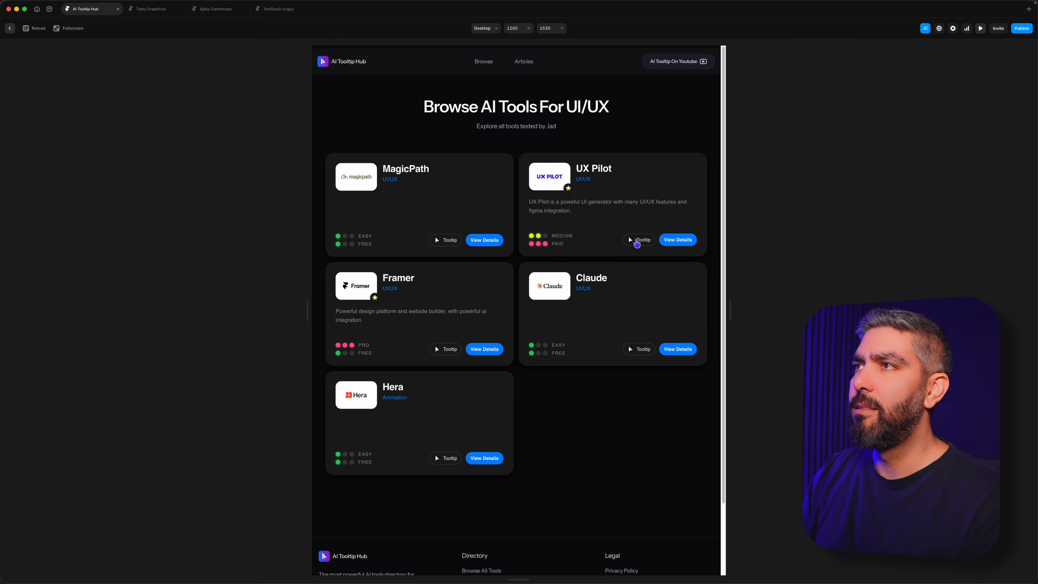
pyautogui.click(359, 63)
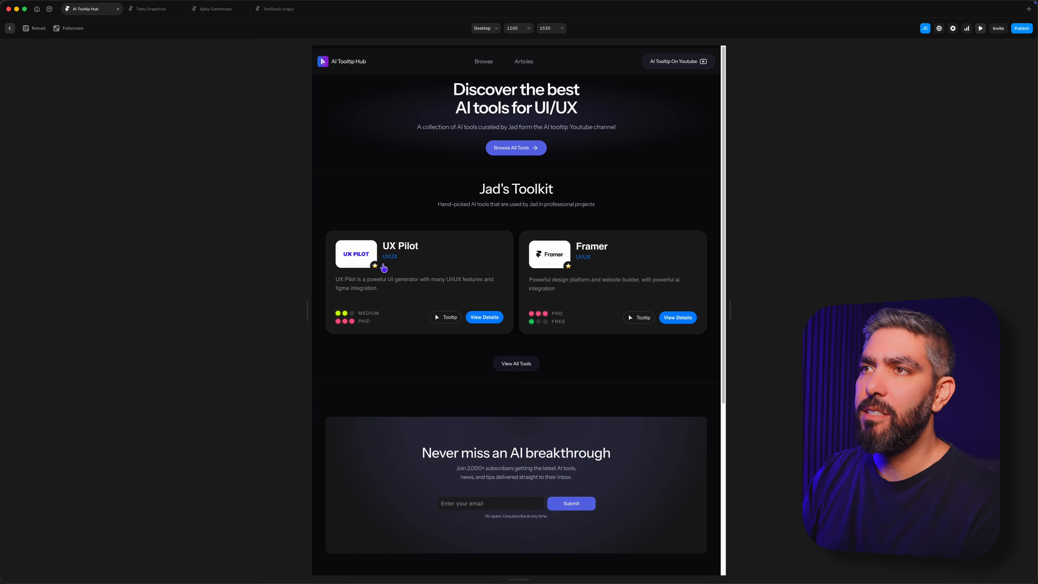
pyautogui.click(522, 150)
pyautogui.press('Escape')
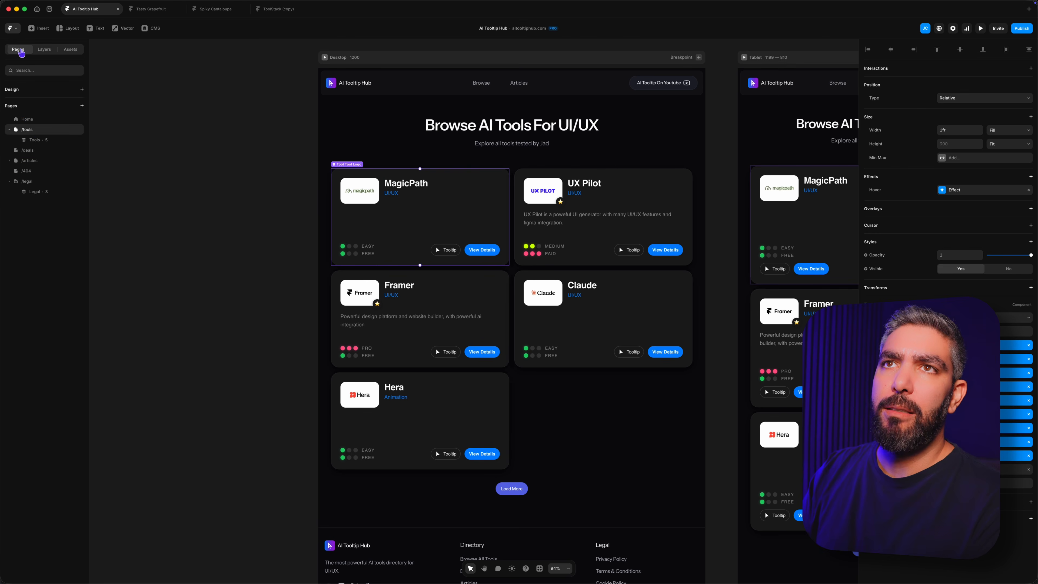
# Step: On the Home page, select the Tool Grid in the Trending section and examine its Jad S Toolkit content filter
pyautogui.click(40, 120)
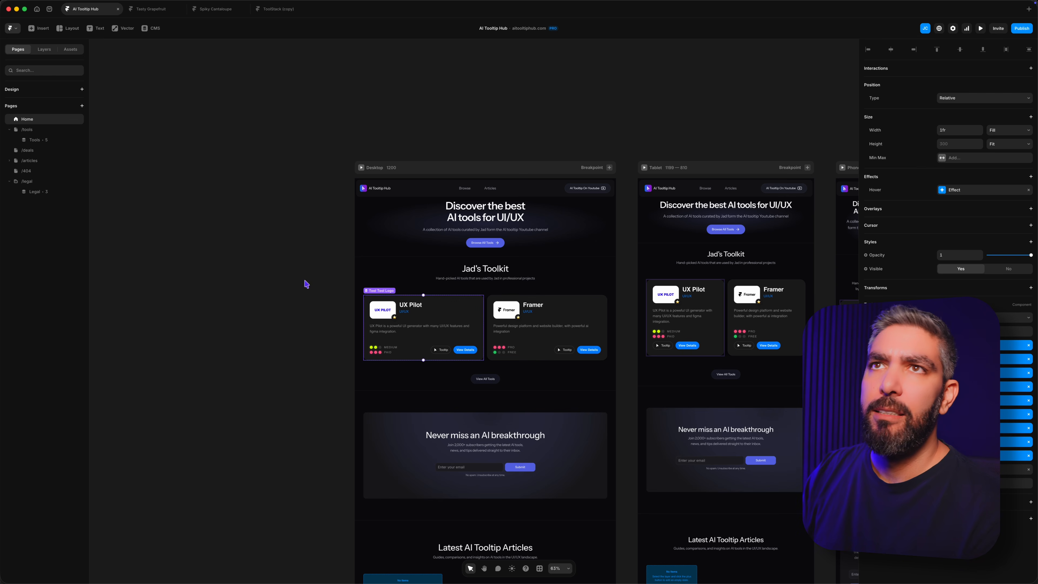
pyautogui.click(43, 50)
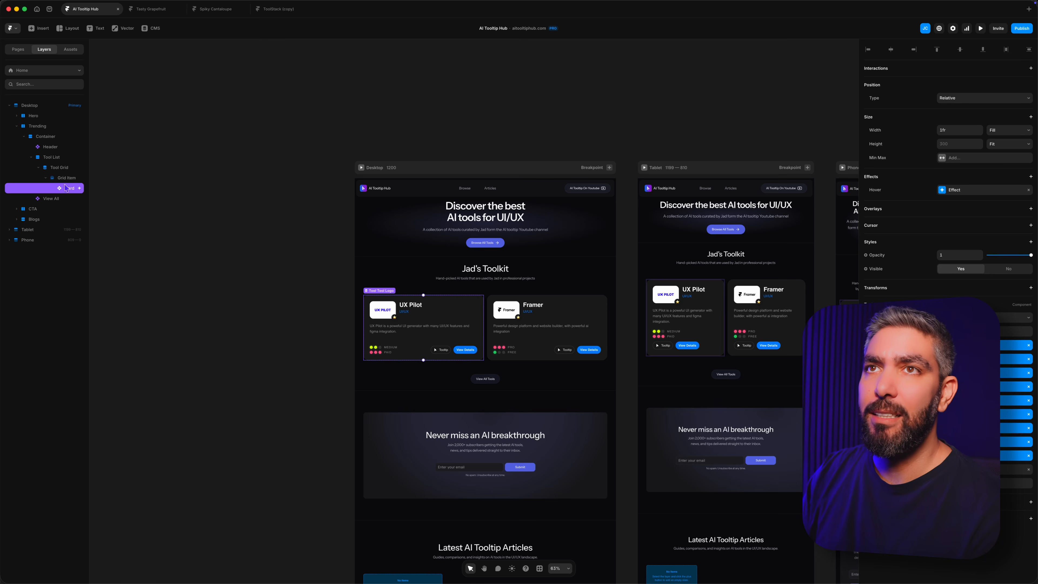
pyautogui.click(62, 168)
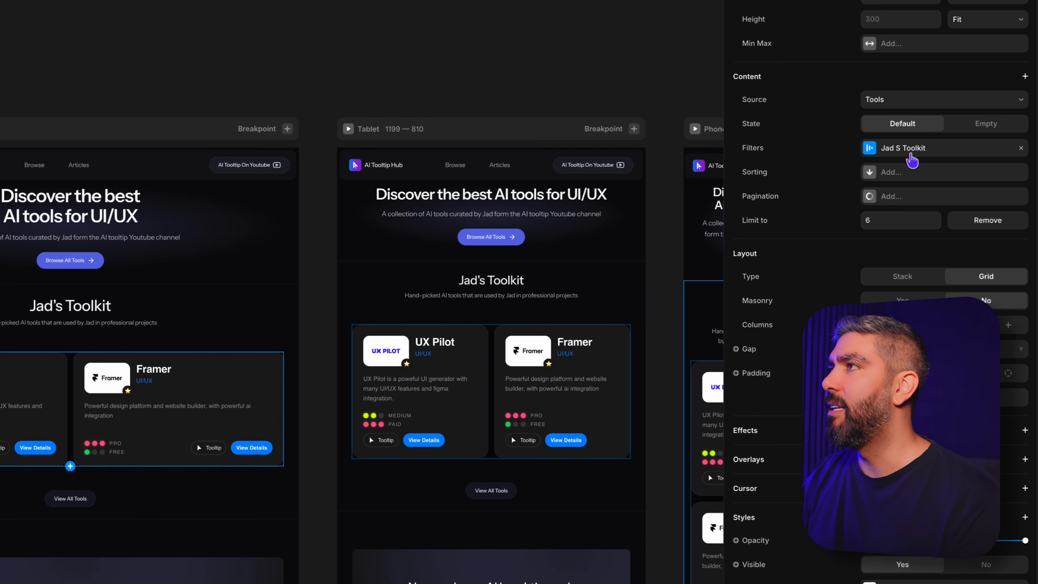
pyautogui.click(912, 153)
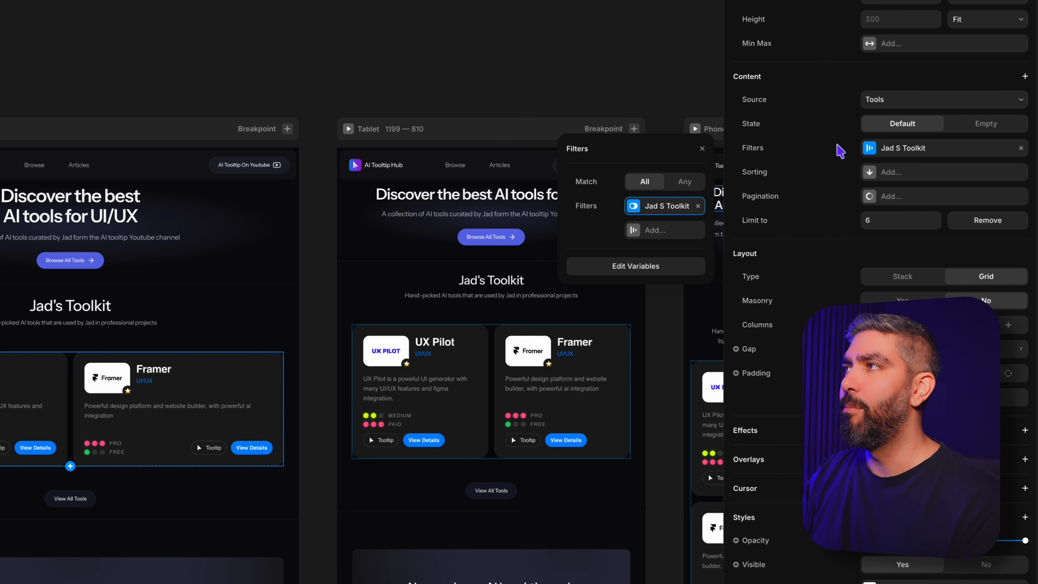
pyautogui.click(842, 154)
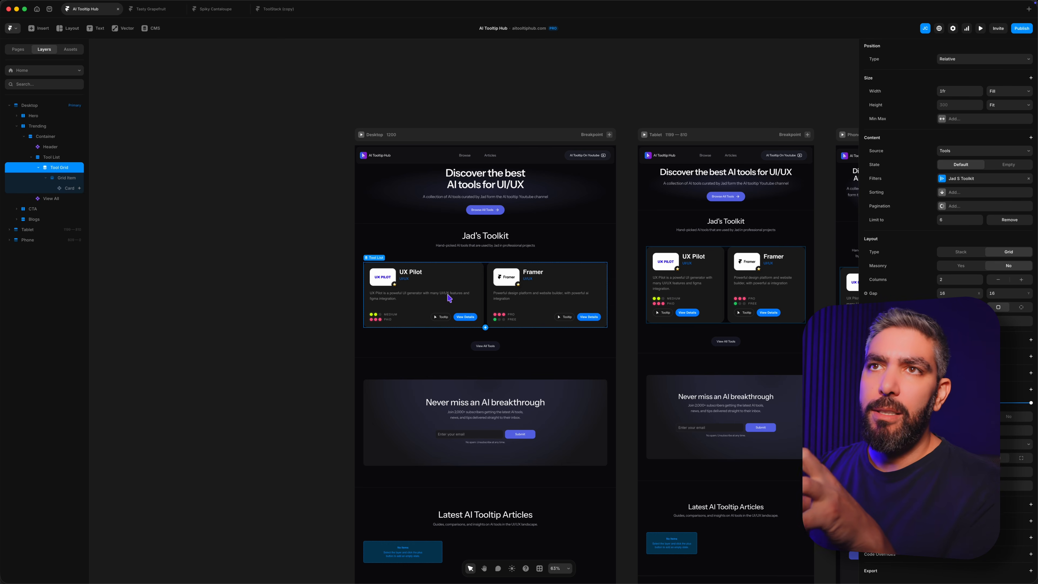
# Step: Open the Home page's Tool Card component and select the ToolCard inside its primary variant for inspection
pyautogui.click(68, 179)
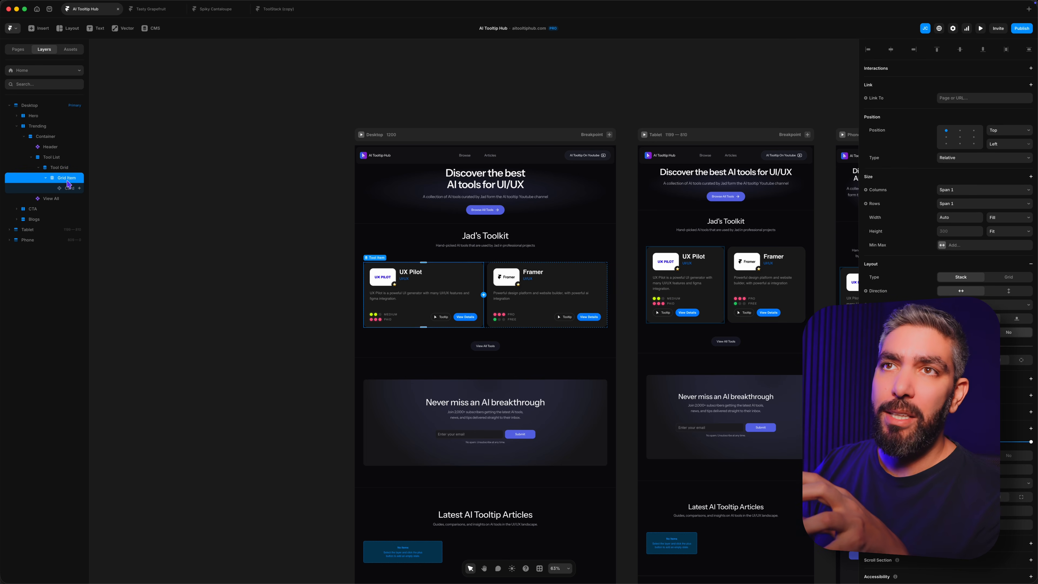
pyautogui.click(69, 188)
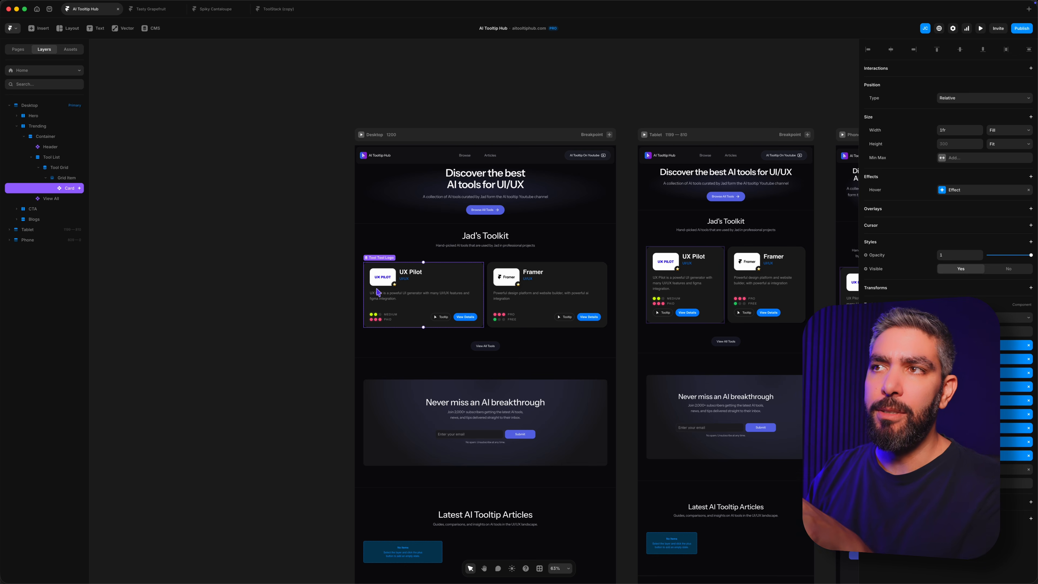
pyautogui.doubleClick(434, 300)
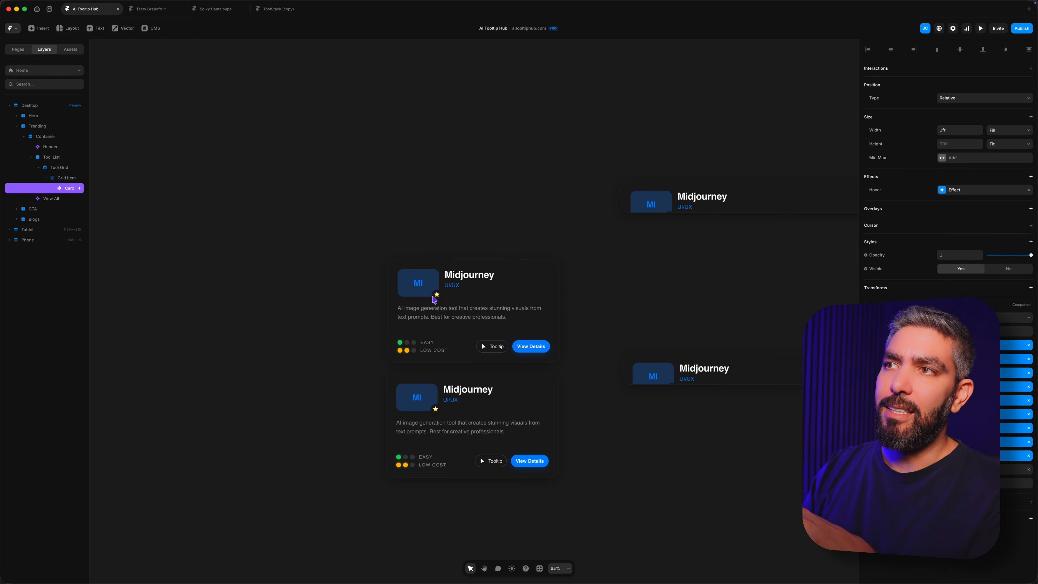
pyautogui.click(460, 313)
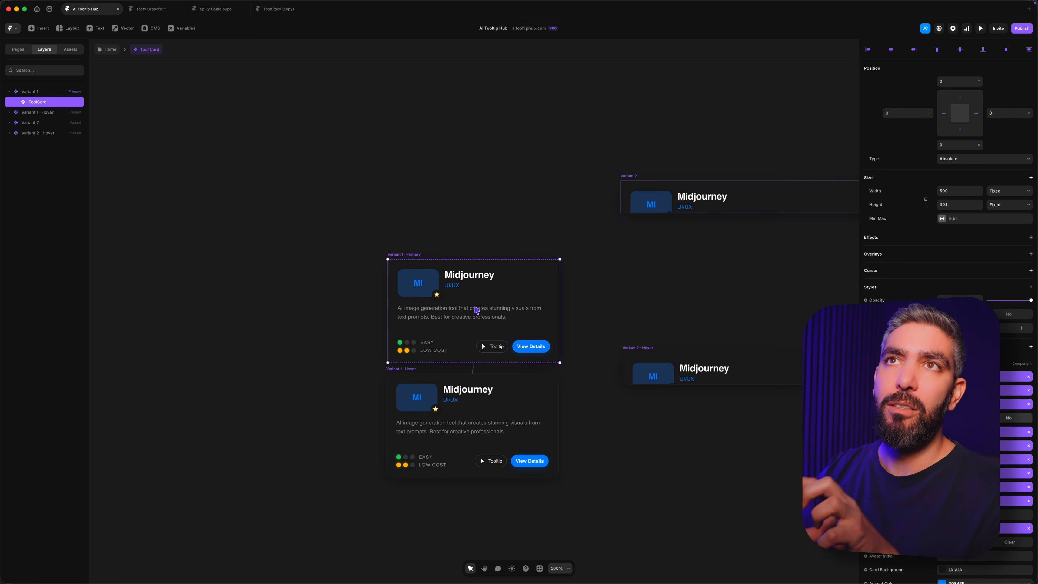
# Step: Return to the /tools page and examine the CMS fields available as variables for the Tool Card's Tool Name
pyautogui.click(18, 49)
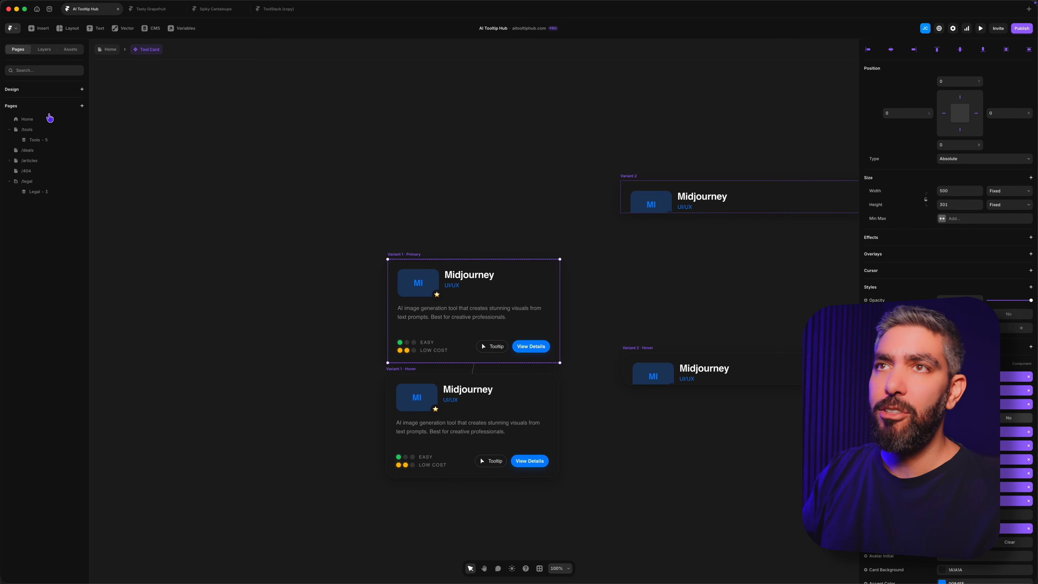
pyautogui.click(36, 139)
pyautogui.click(46, 129)
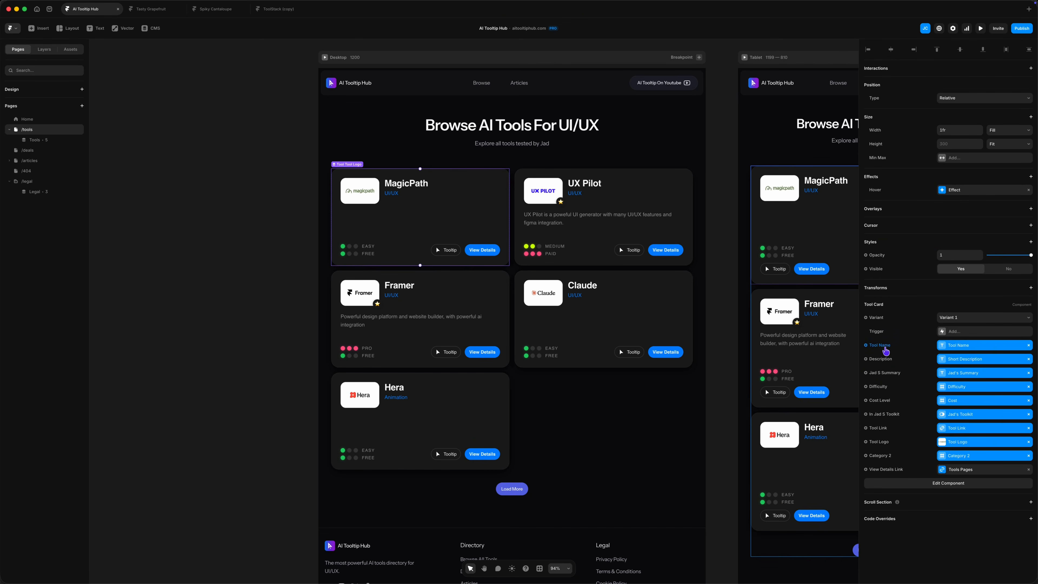
pyautogui.click(881, 347)
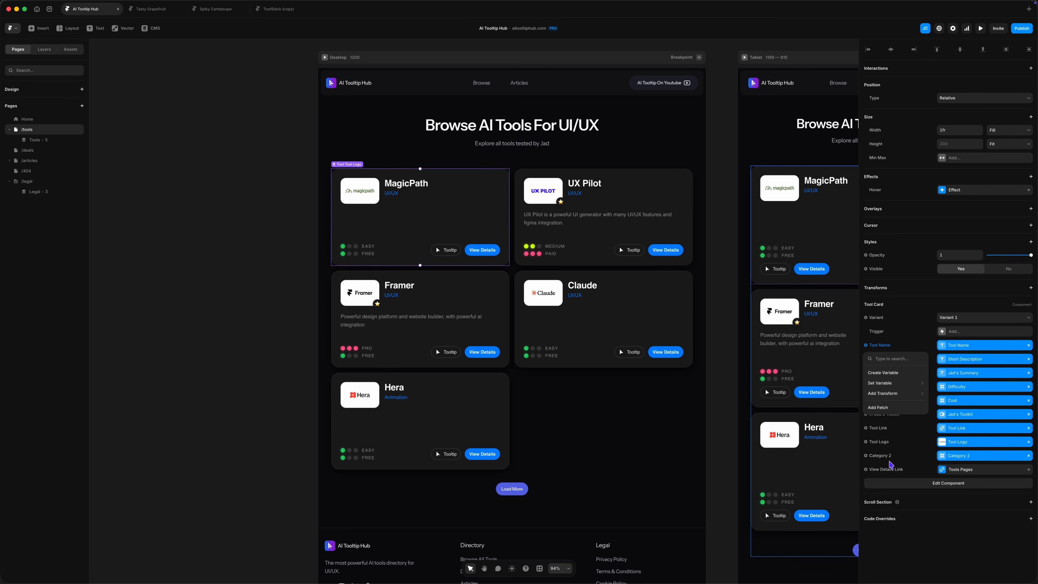
pyautogui.moveTo(890, 385)
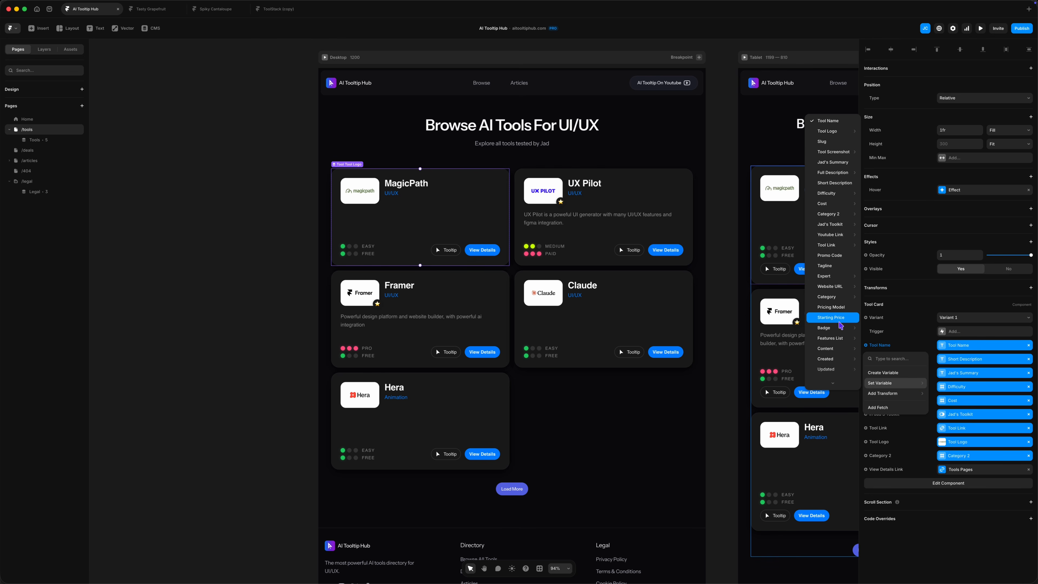
pyautogui.moveTo(830, 227)
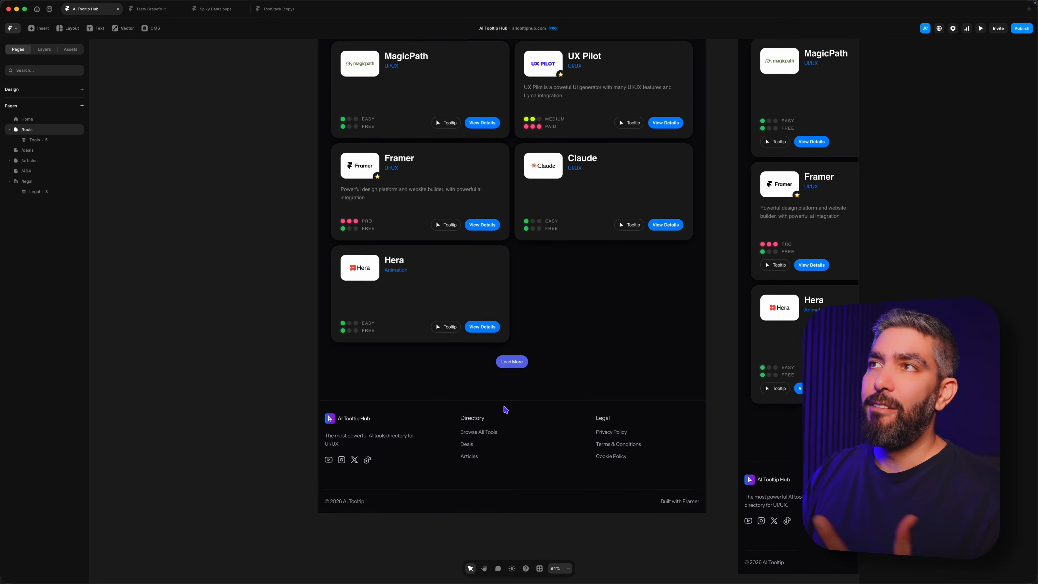
# Step: Review the page settings of /tools and Home, and the general site settings with title, description and site images
pyautogui.scroll(3, 505, 410)
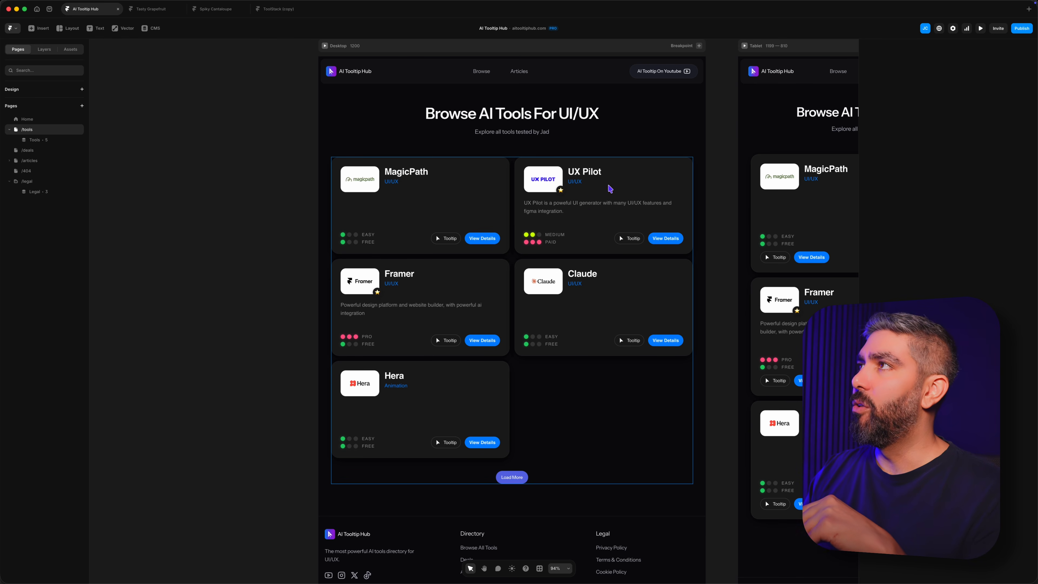
pyautogui.click(953, 29)
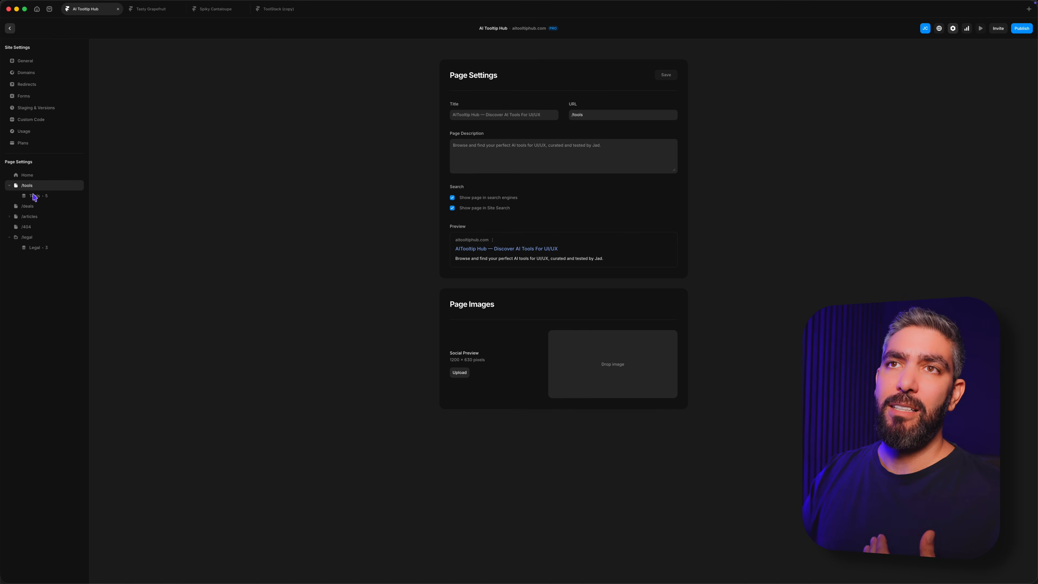
pyautogui.click(31, 177)
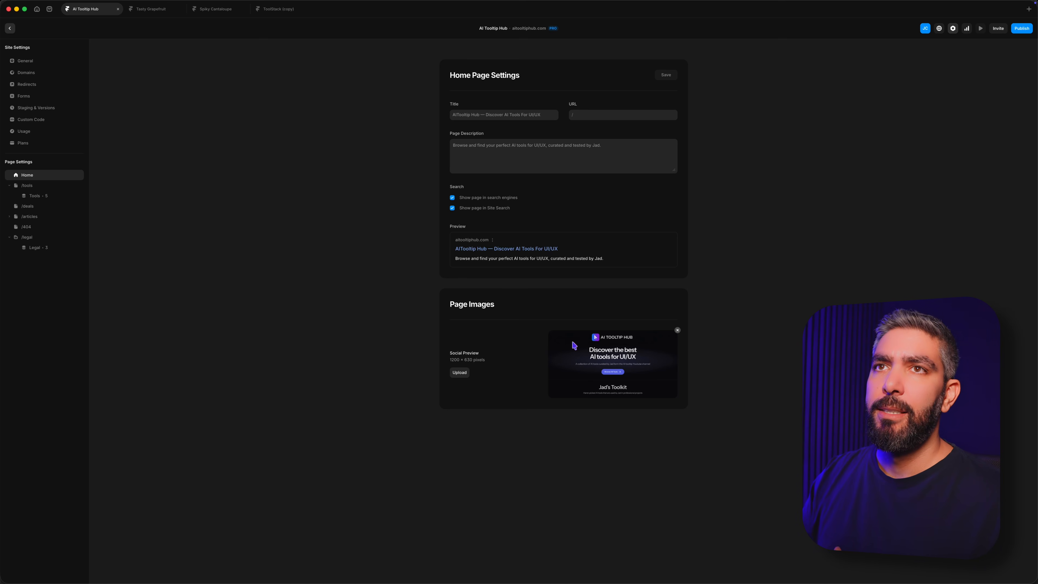
pyautogui.click(32, 62)
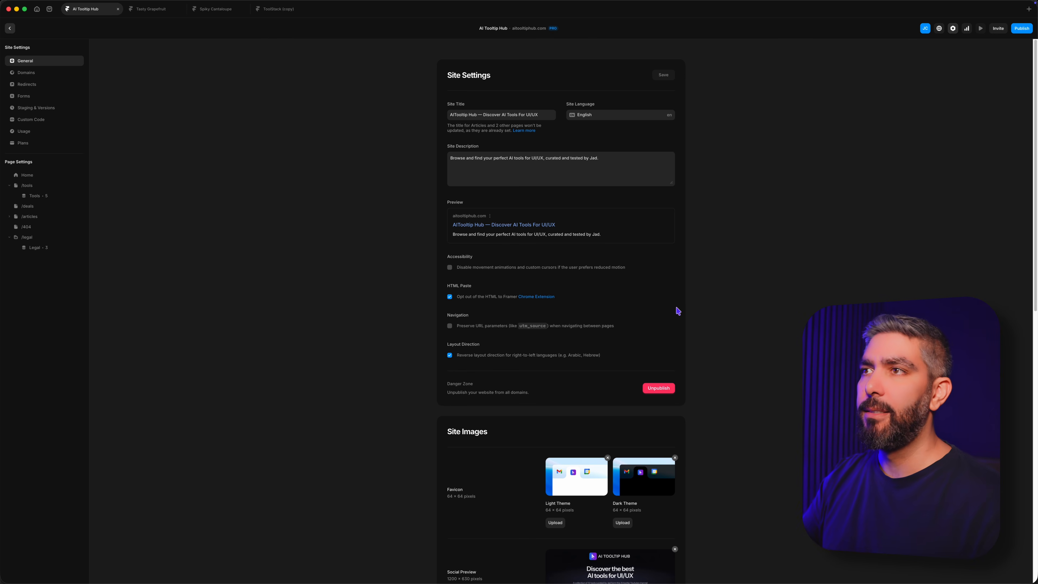
pyautogui.scroll(-7, 591, 393)
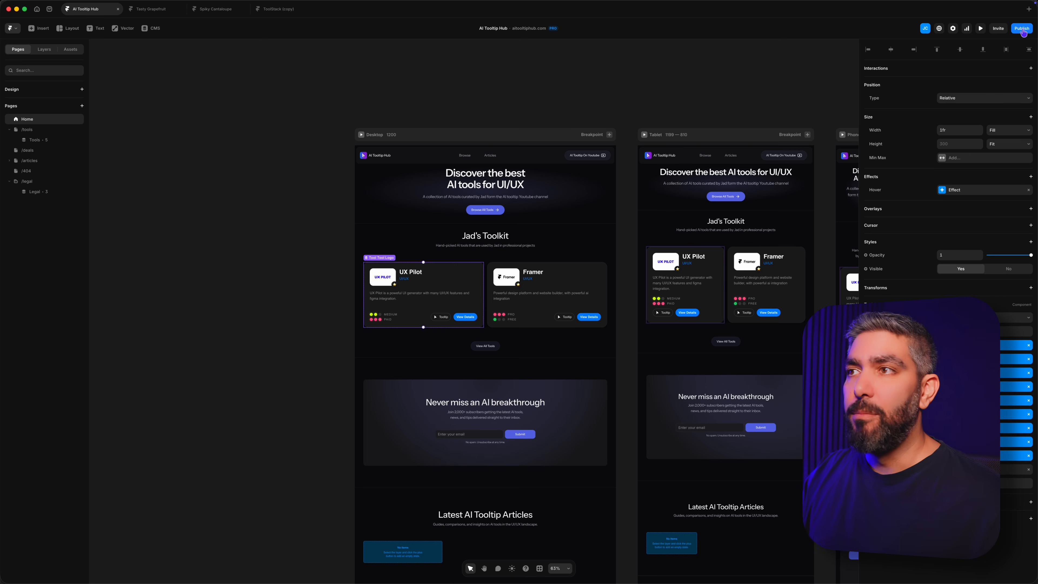
# Step: Check the publishing options and open the Home page's CTA component to inspect the form in its primary variant
pyautogui.click(1022, 29)
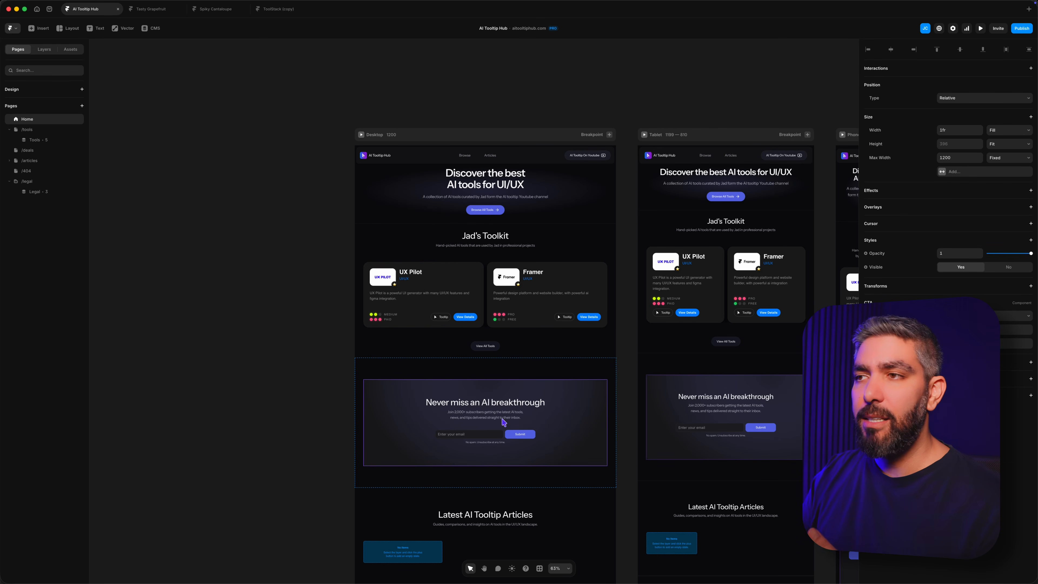
pyautogui.doubleClick(492, 413)
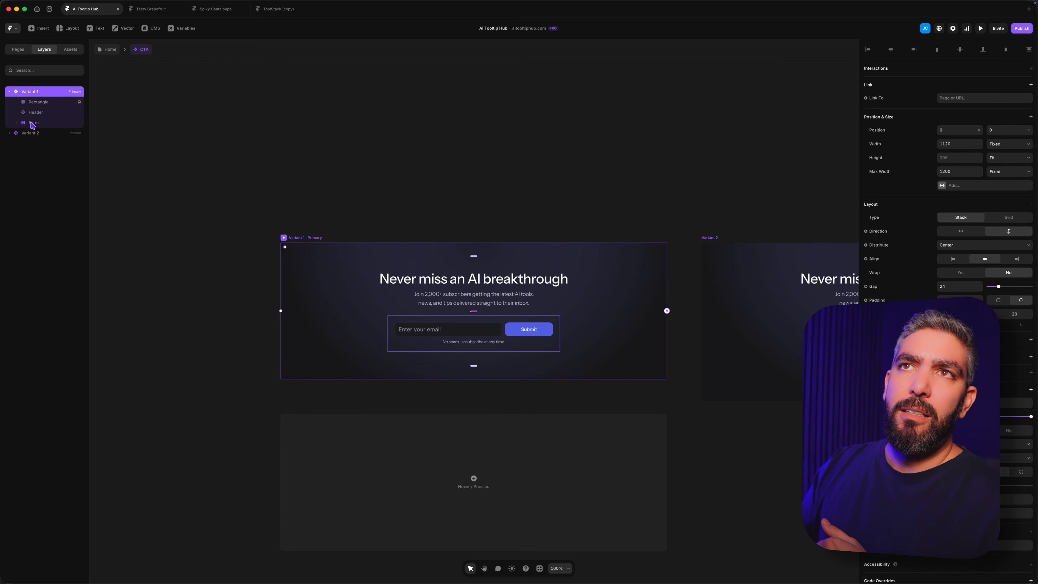
pyautogui.click(33, 123)
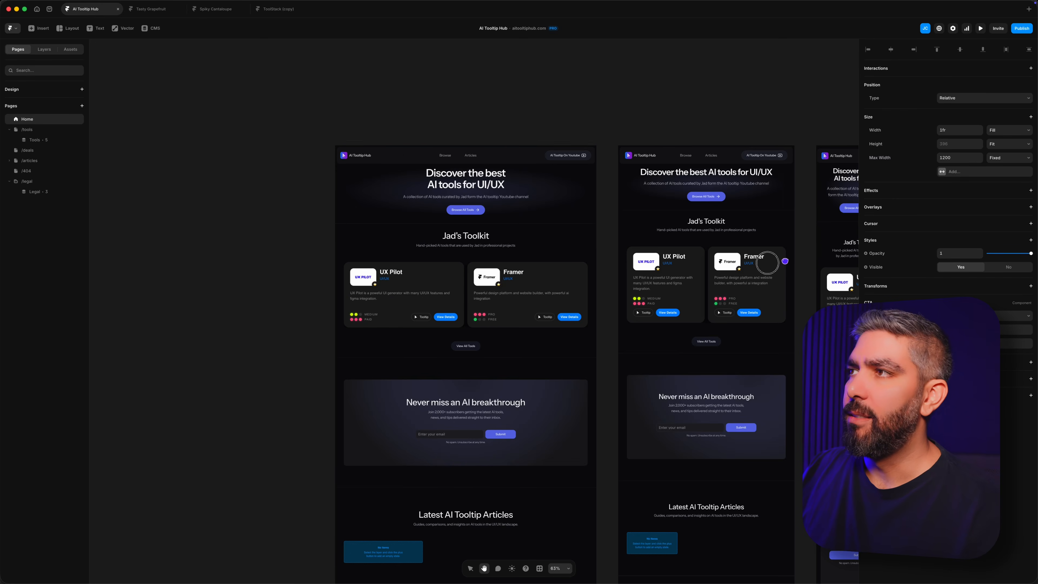
# Step: Review the Home page's tablet and phone breakpoint layouts alongside the desktop one
pyautogui.moveTo(764, 260); pyautogui.dragTo(570, 278)
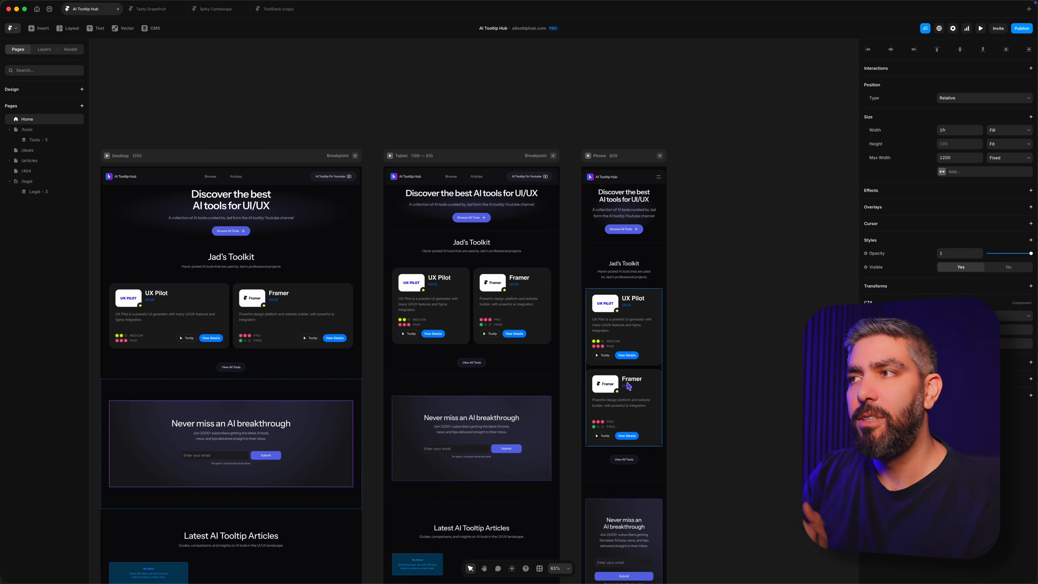
pyautogui.scroll(-1, 628, 386)
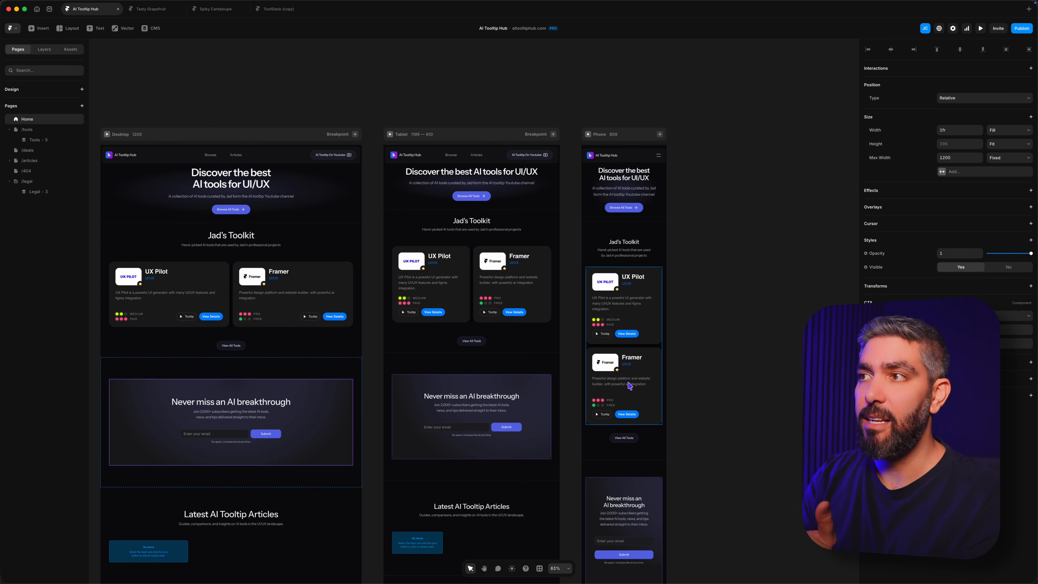